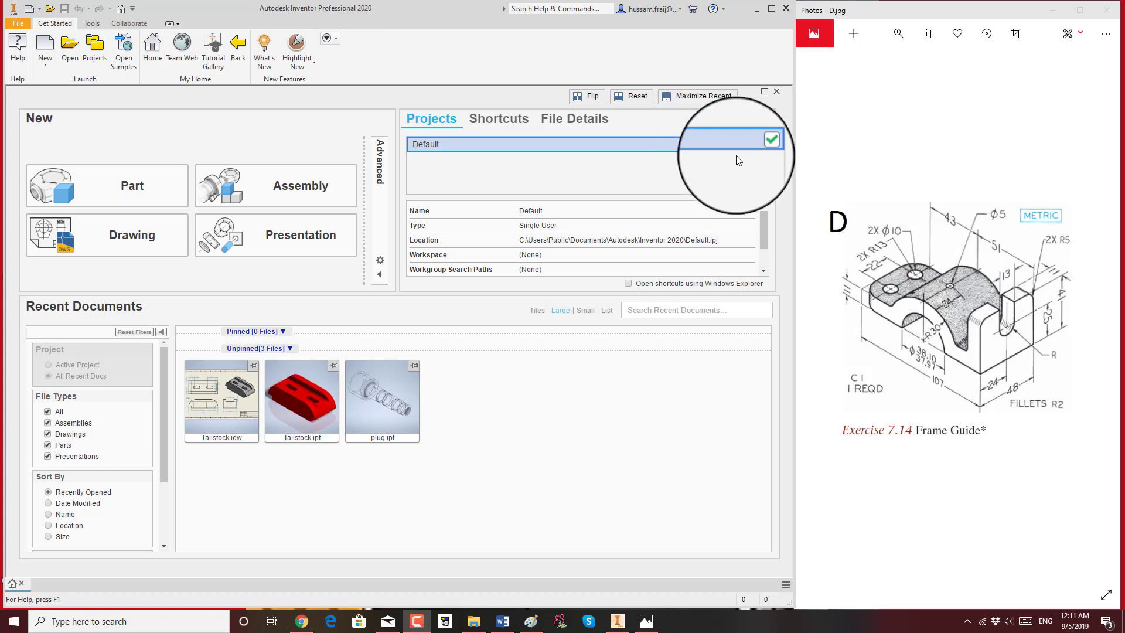
Step: Create a new part, Part1, from the Metric Standard (mm).ipt template
click(9, 26)
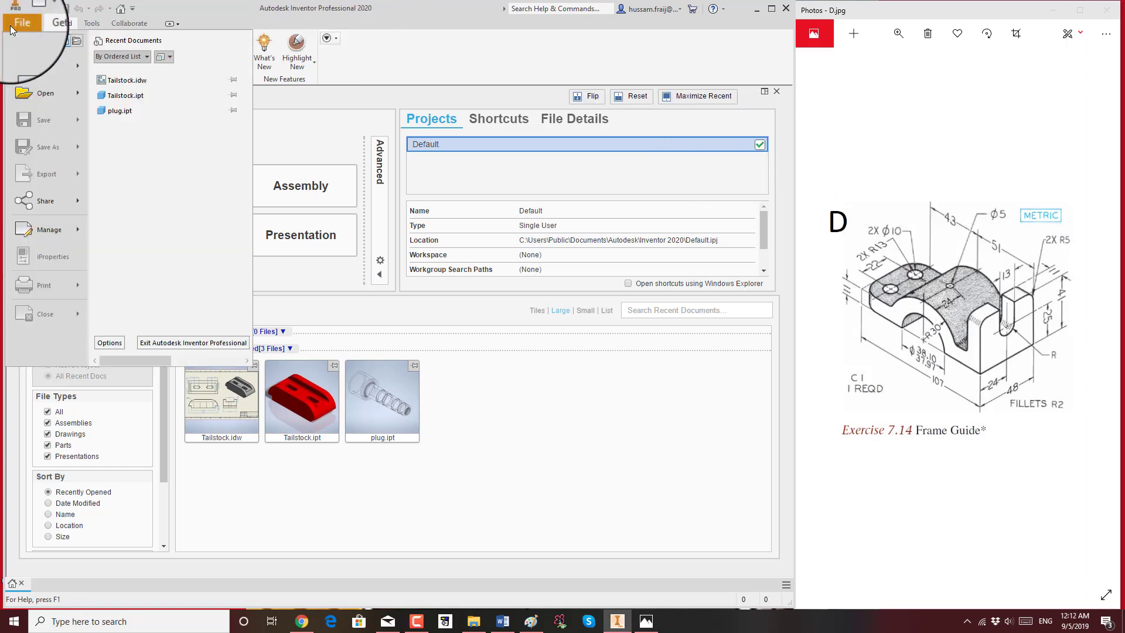
click(21, 59)
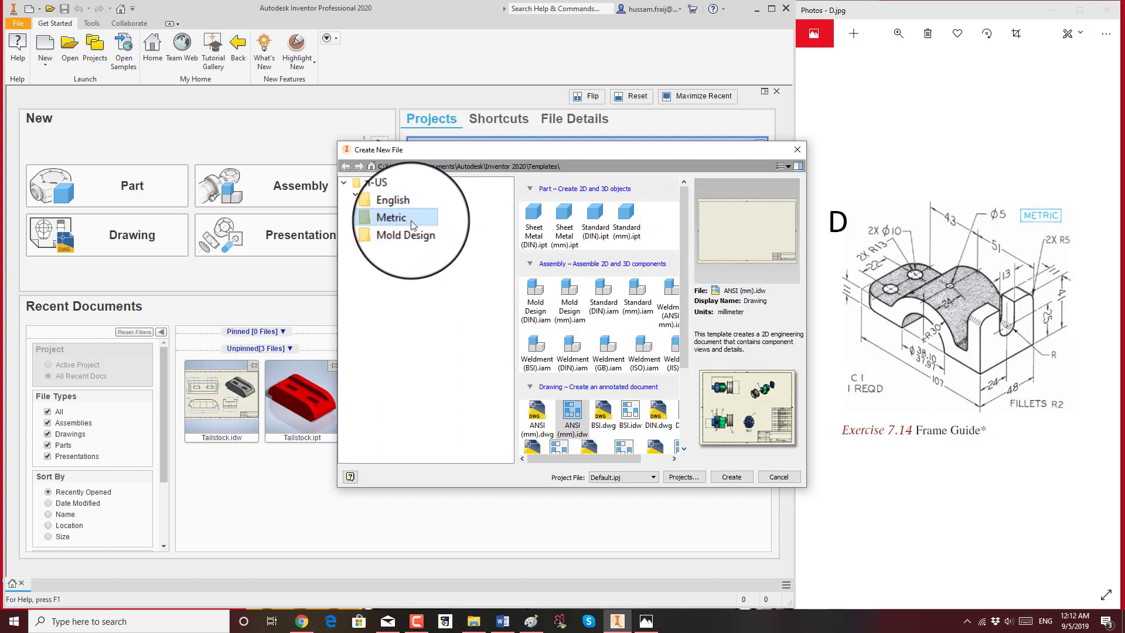
click(623, 223)
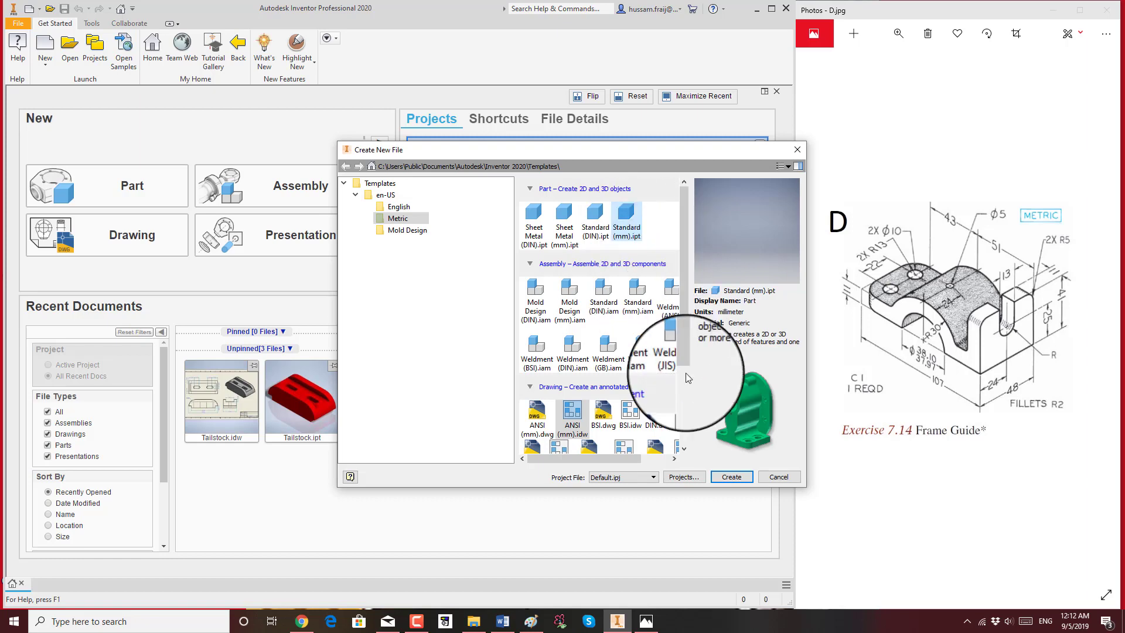
click(723, 478)
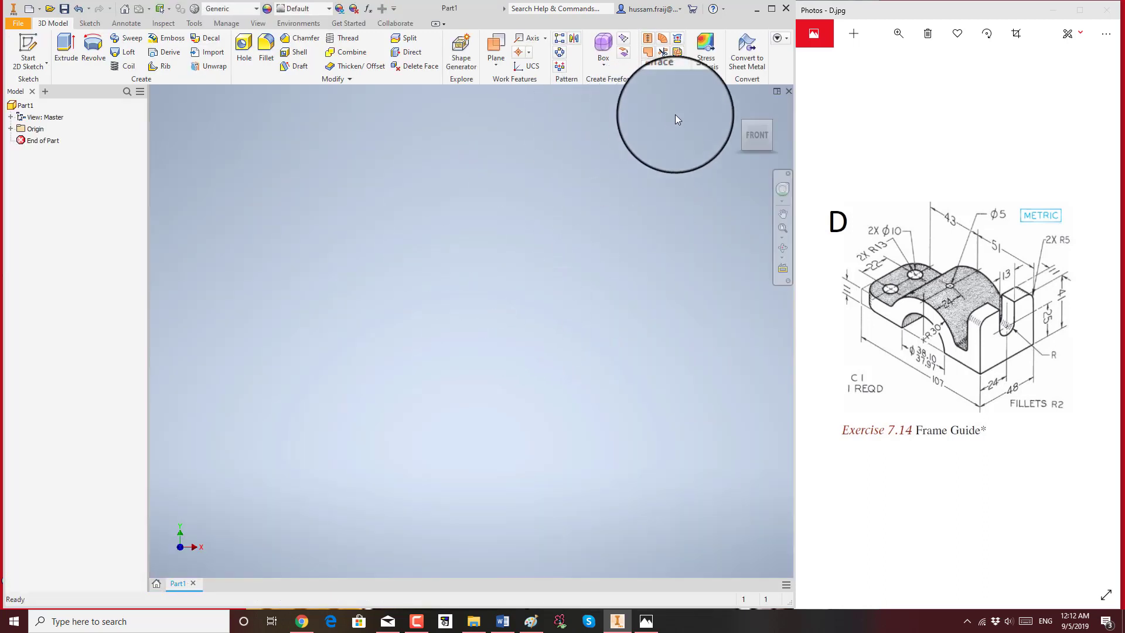
Step: Switch to the isometric home view, highlight the XZ and XY origin planes, and start a 2D sketch
click(740, 109)
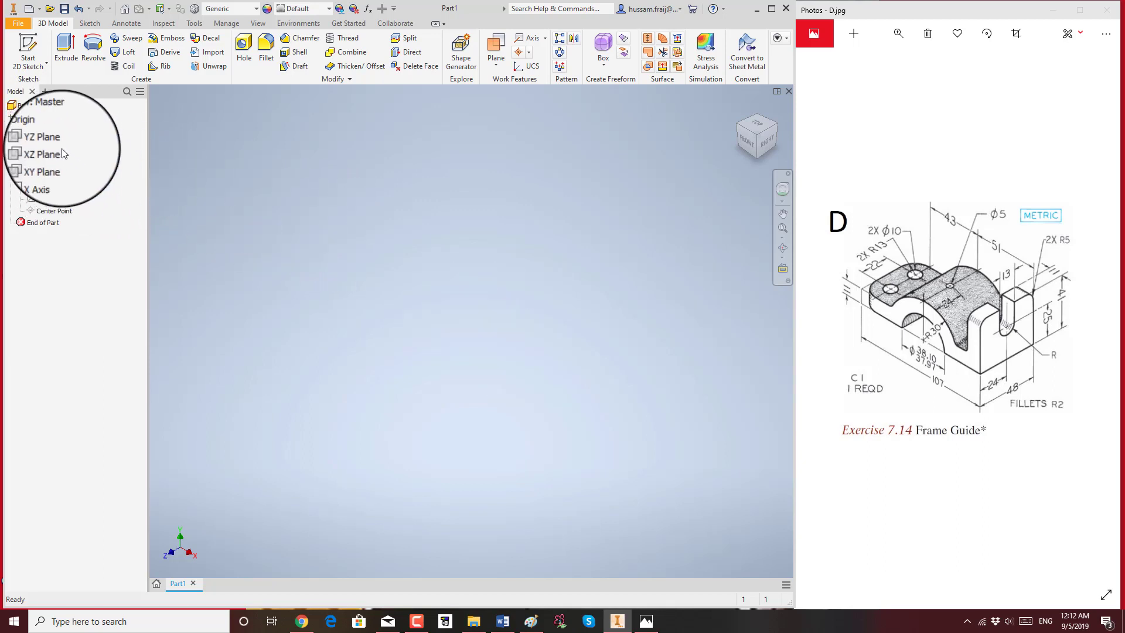
click(58, 153)
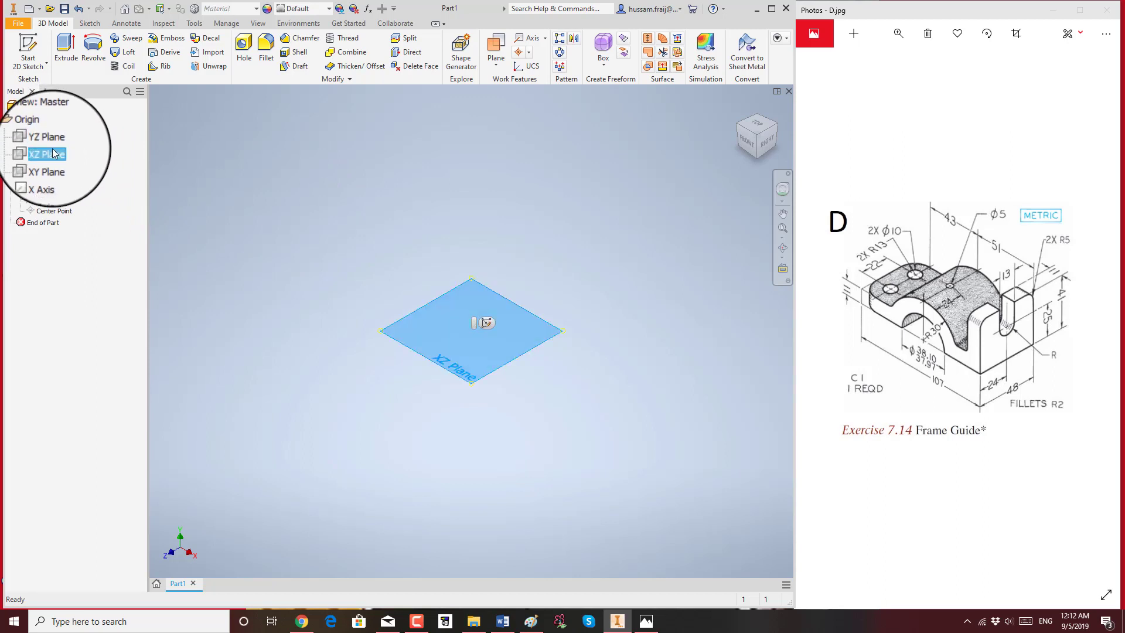
click(54, 166)
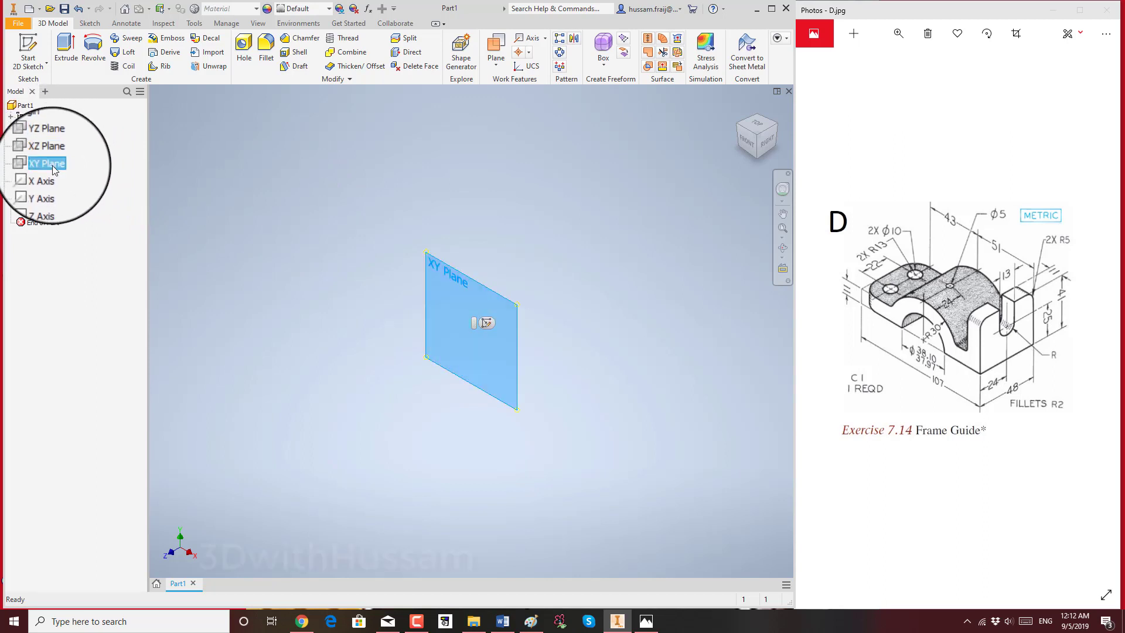
scroll(298, 269, up, 3)
middle_drag(299, 268, 360, 234)
scroll(490, 314, down, 3)
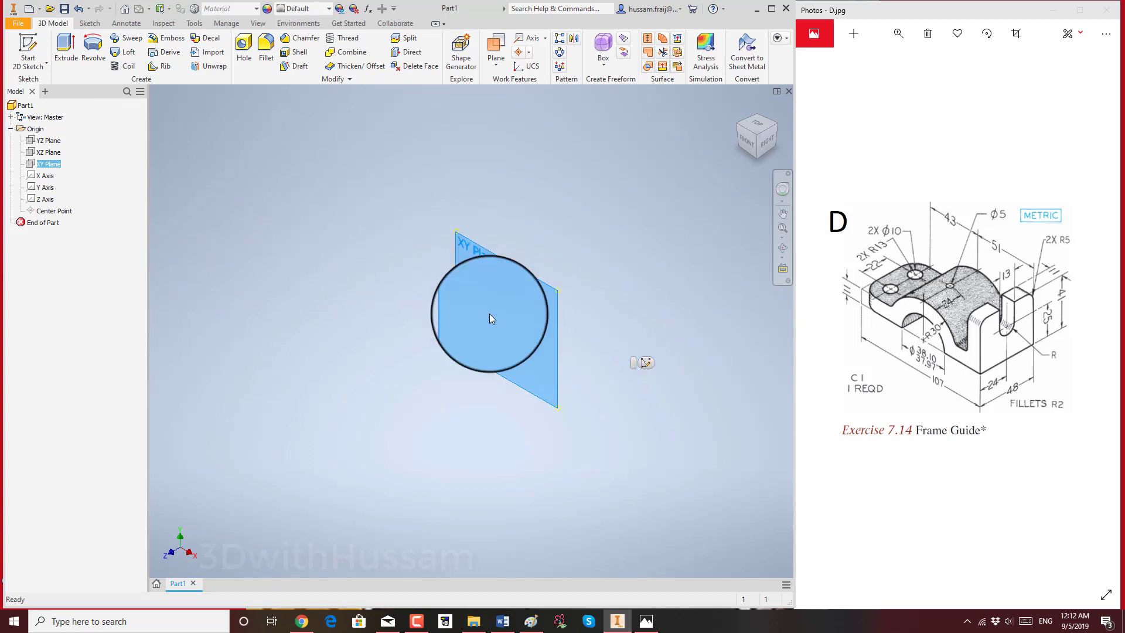
scroll(490, 318, up, 3)
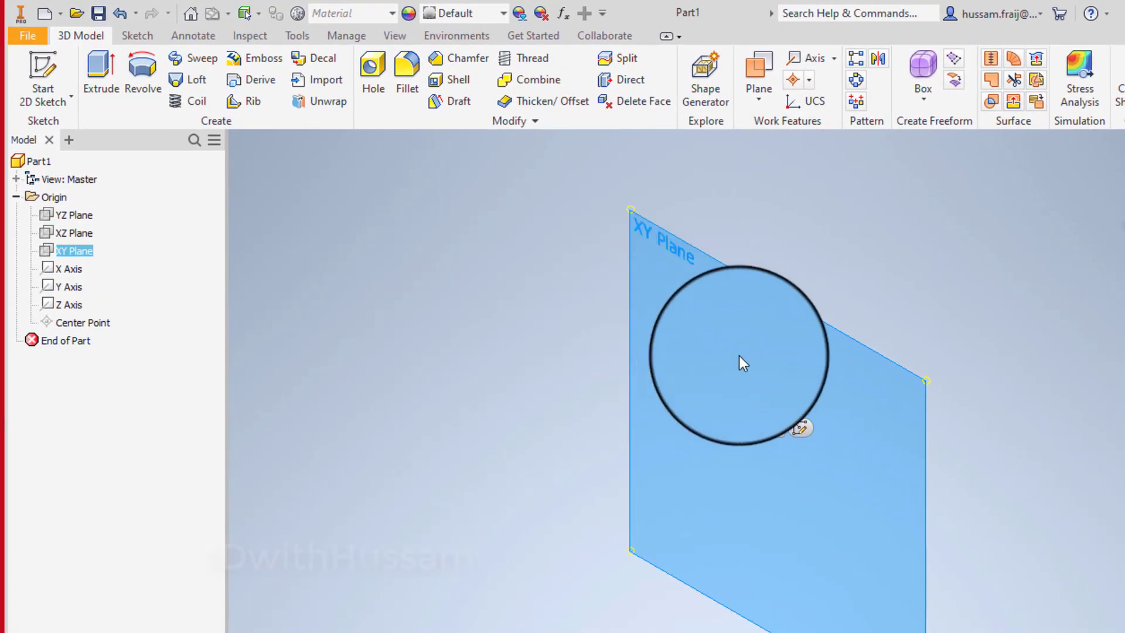
click(35, 88)
Step: Draw a rectangle from the origin on the XY plane
click(48, 143)
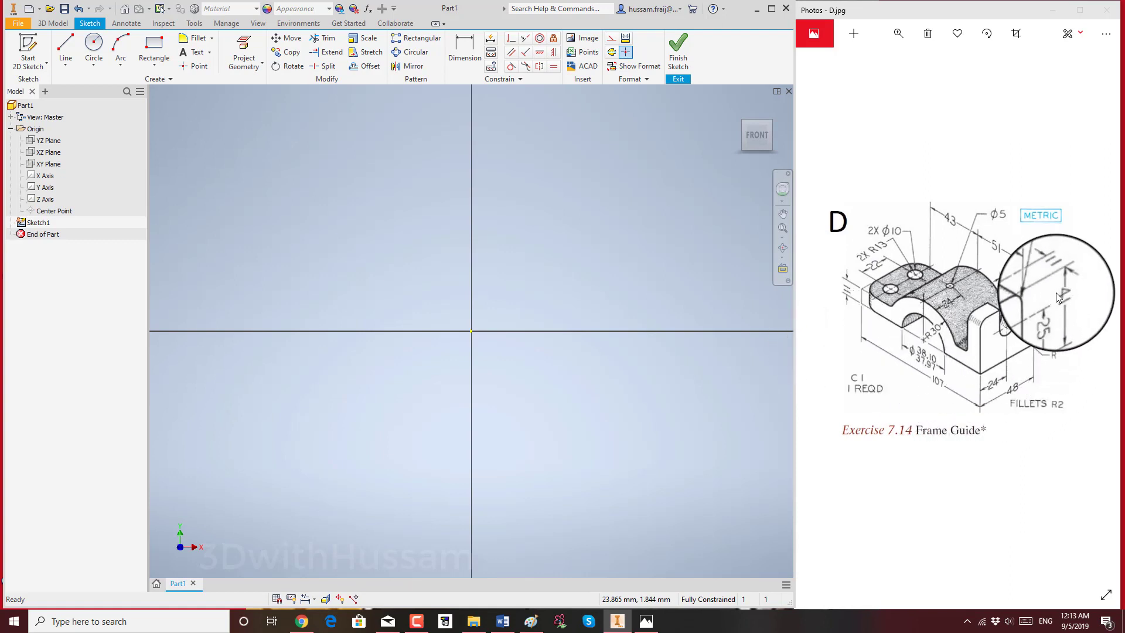
click(153, 48)
mouse_move(472, 331)
middle_down()
mouse_move(575, 342)
mouse_move(531, 348)
middle_up()
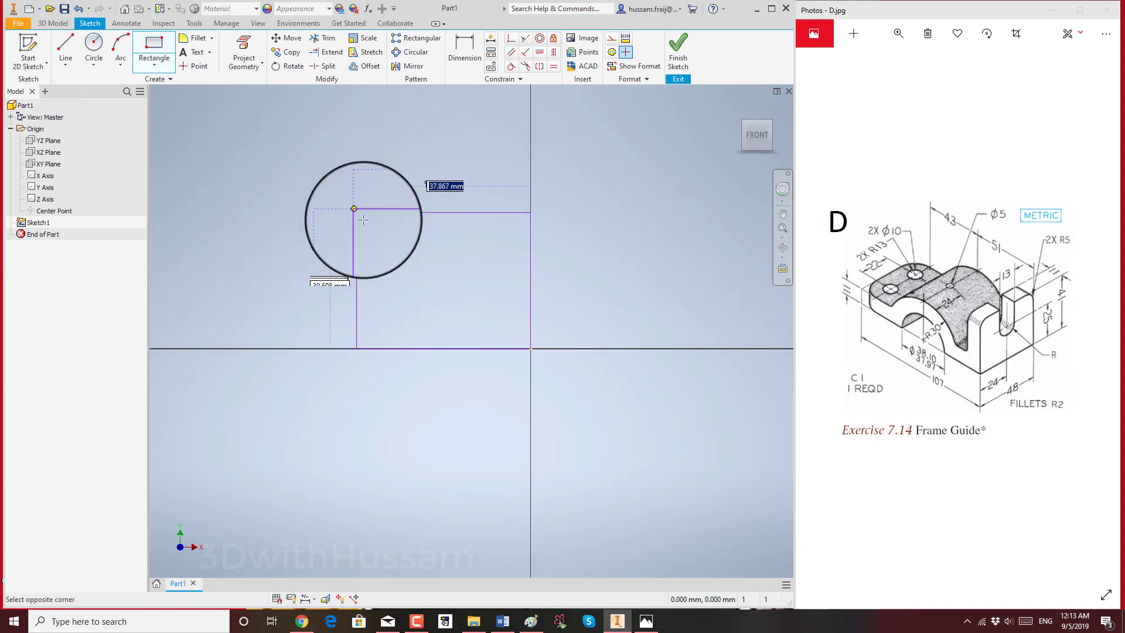
click(215, 163)
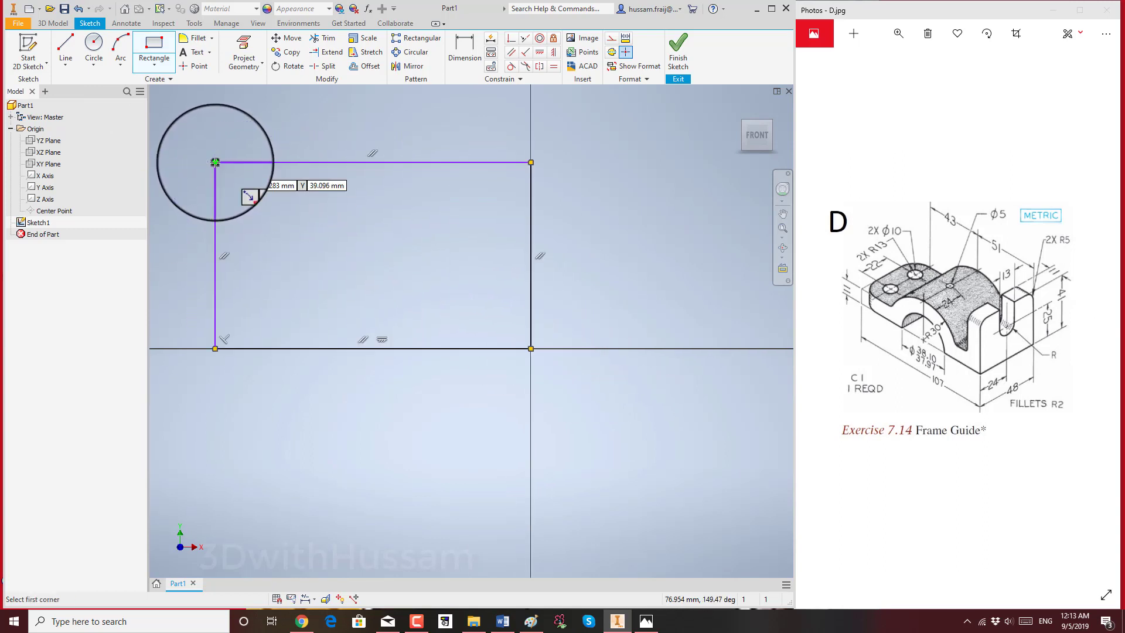
right_click(573, 191)
click(627, 191)
scroll(615, 225, down, 3)
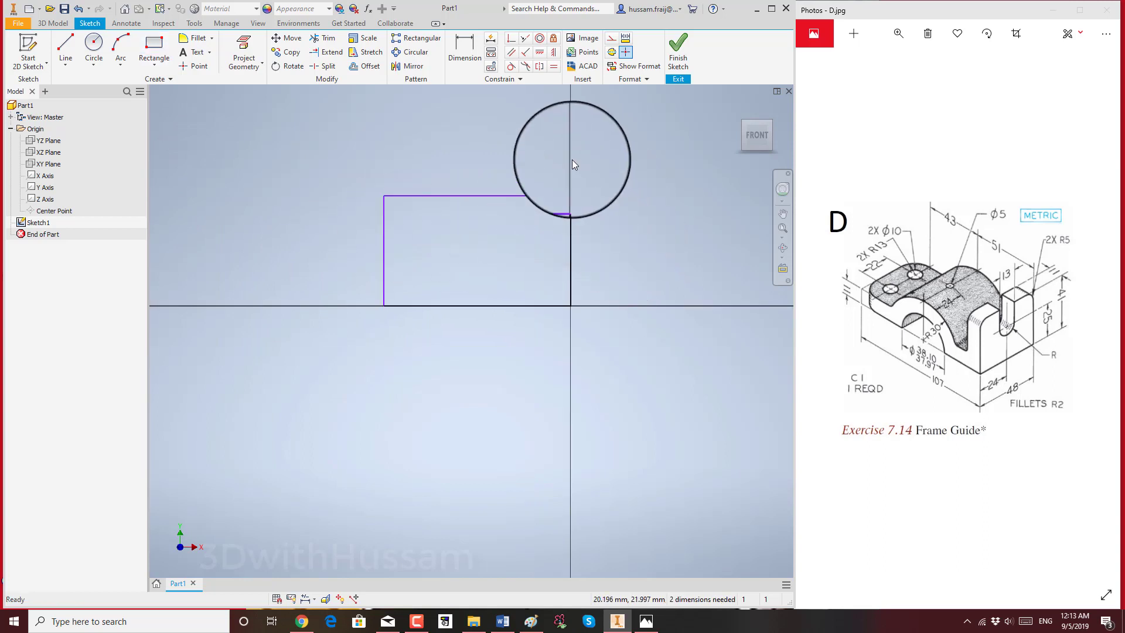
Step: Dimension the rectangle 107 mm wide and 41 mm high
click(463, 51)
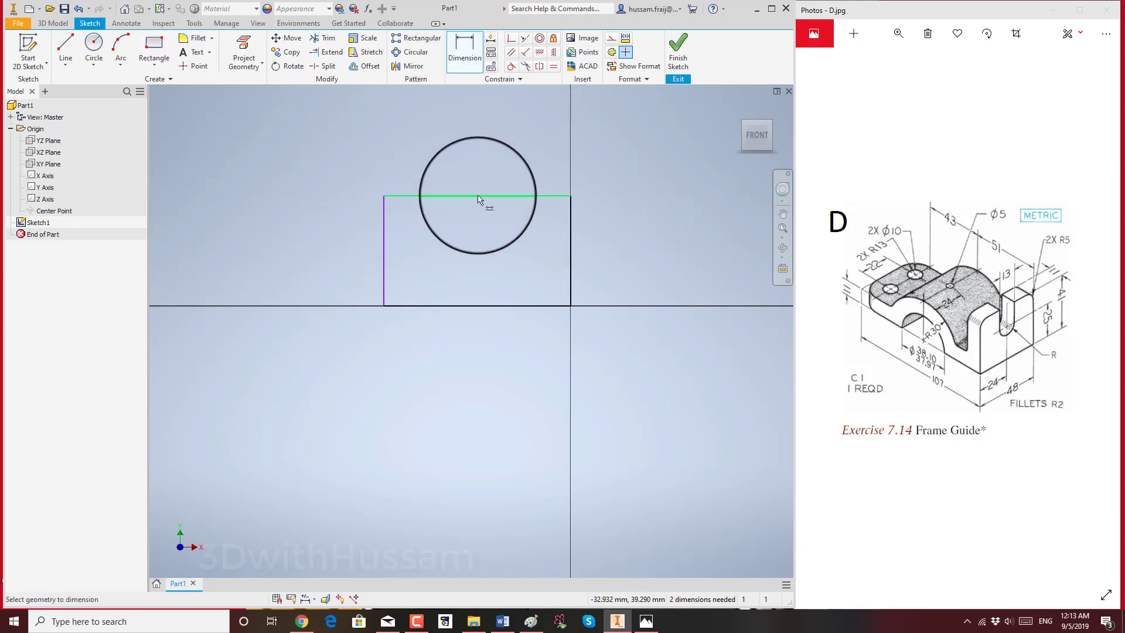
click(489, 151)
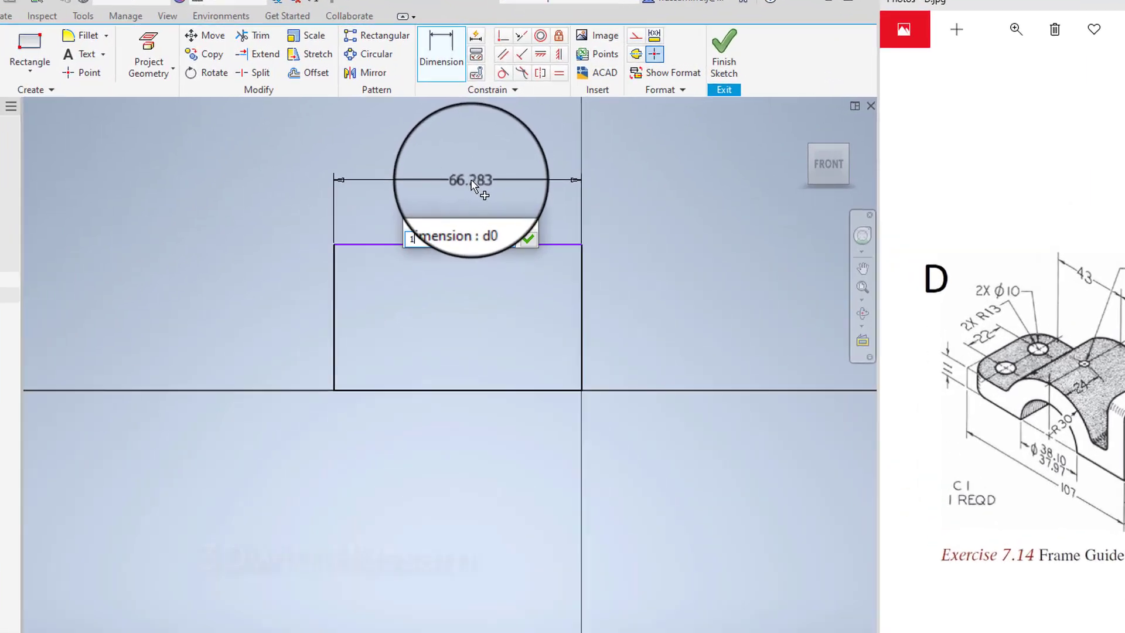
text(107)
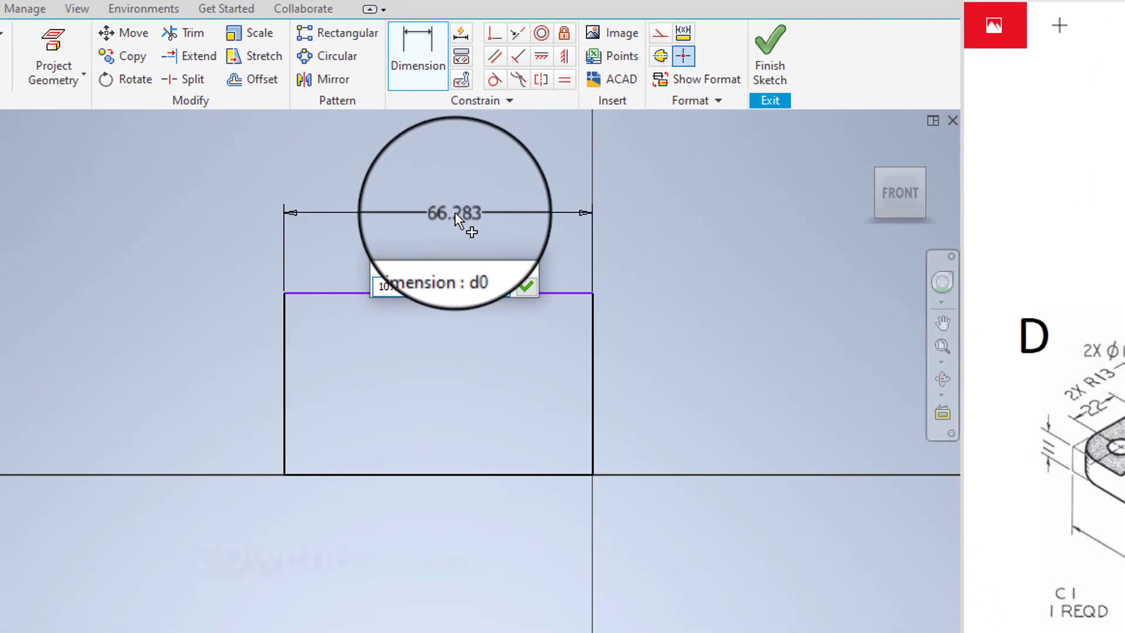
key(Return)
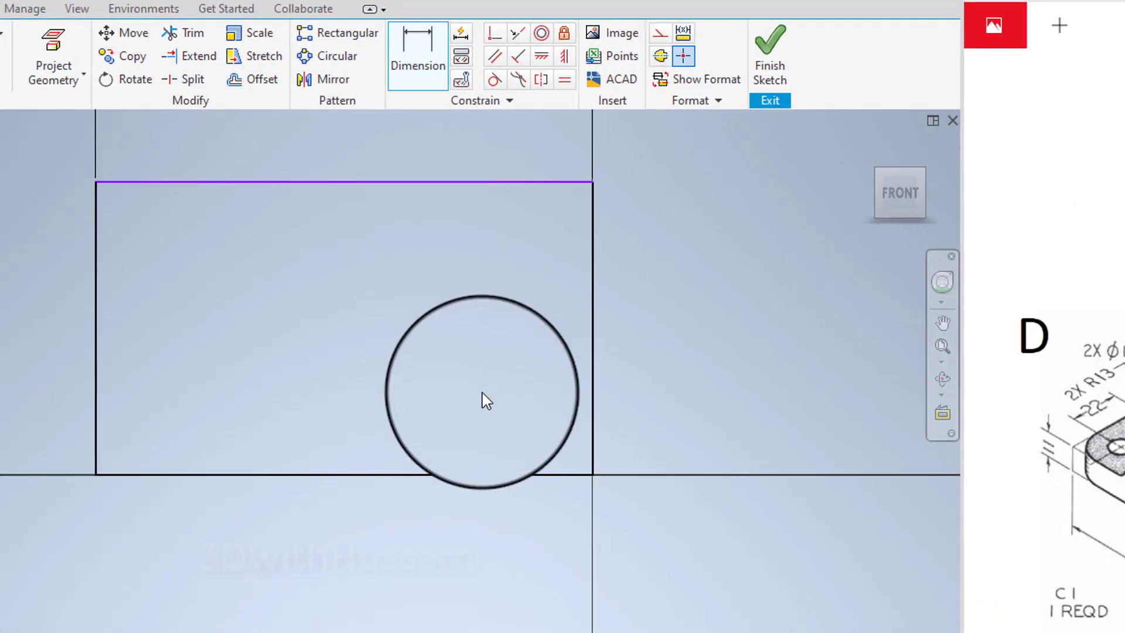
scroll(482, 397, down, 2)
scroll(369, 188, up, 3)
drag(374, 187, 467, 245)
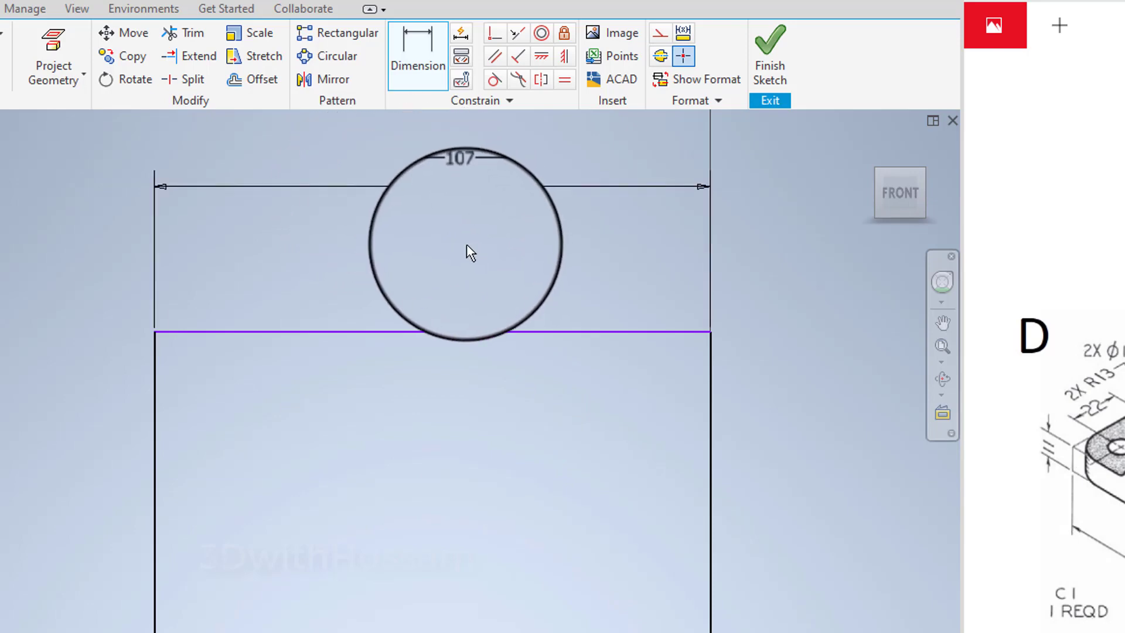
click(710, 376)
click(745, 382)
text(1)
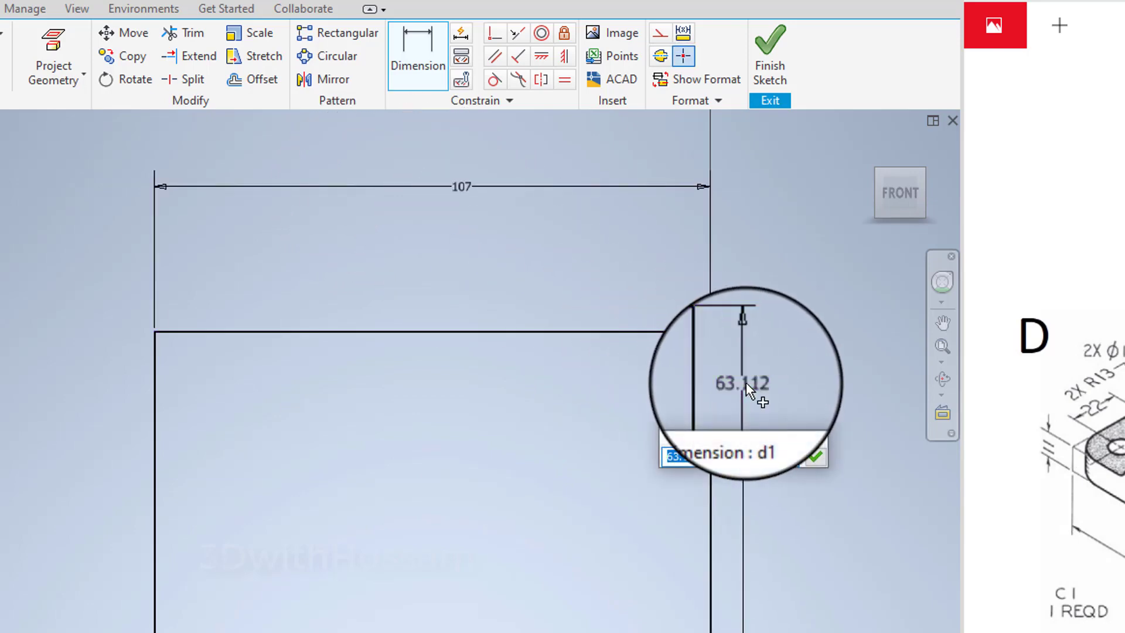
key(BackSpace)
text(41)
key(Return)
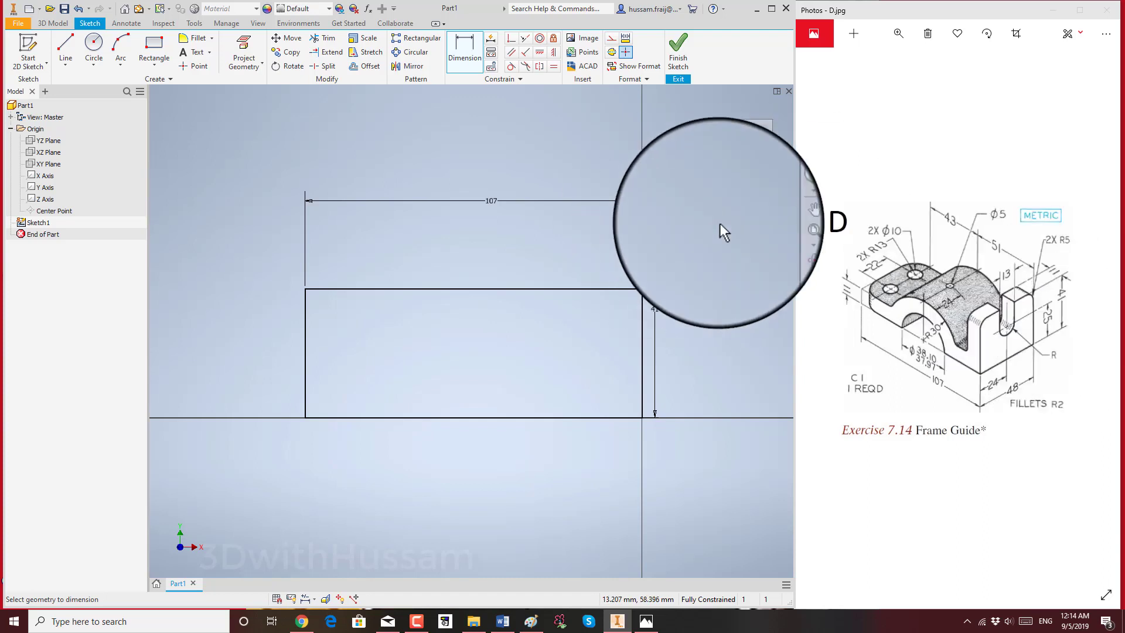
Step: Draw a circle centred on the bottom edge, 51 mm from the rectangle's right edge
click(93, 46)
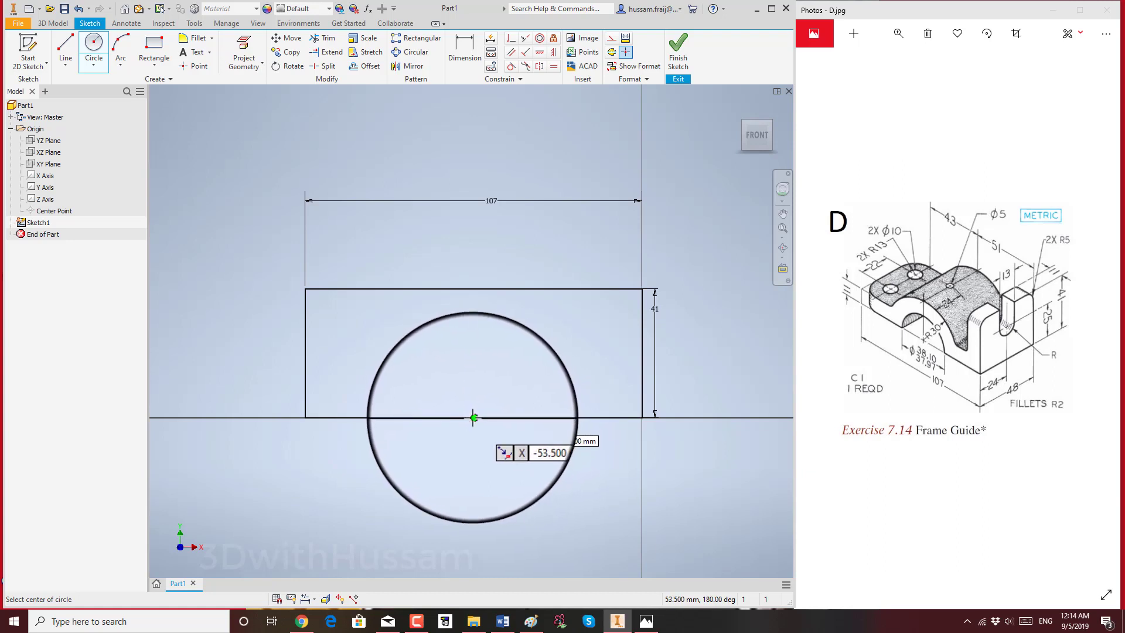
click(507, 417)
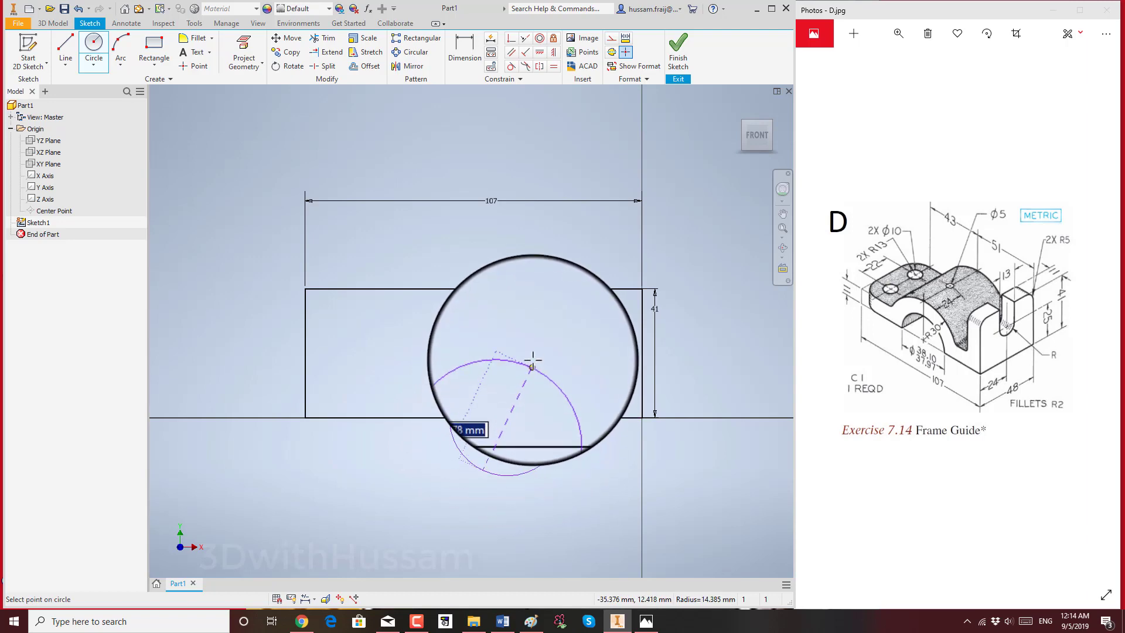
right_click(558, 328)
click(621, 328)
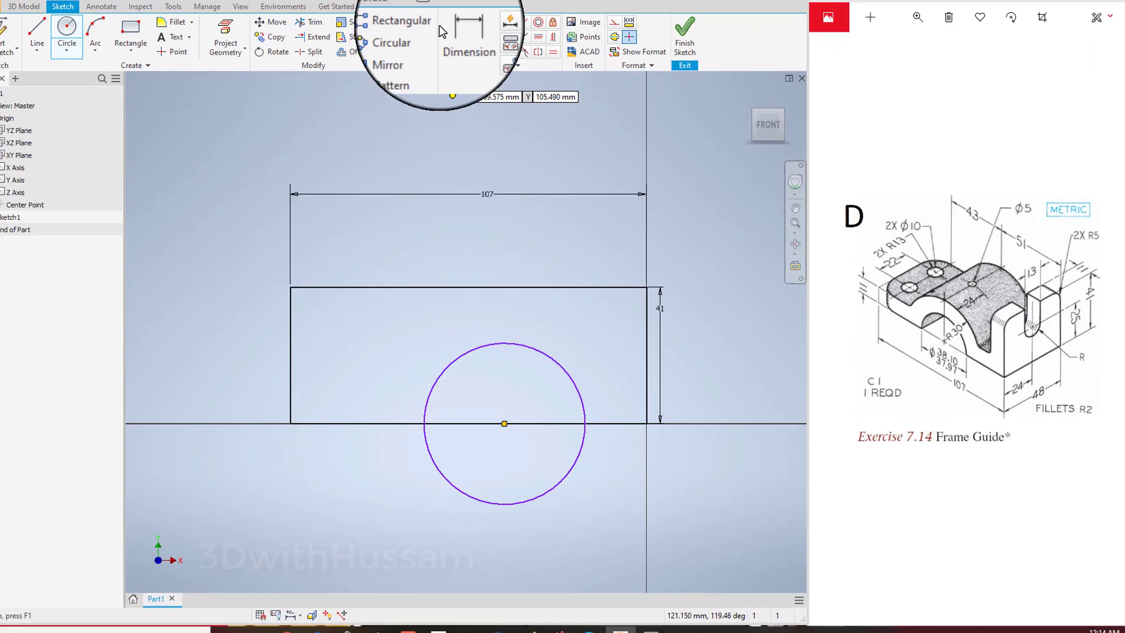
click(462, 43)
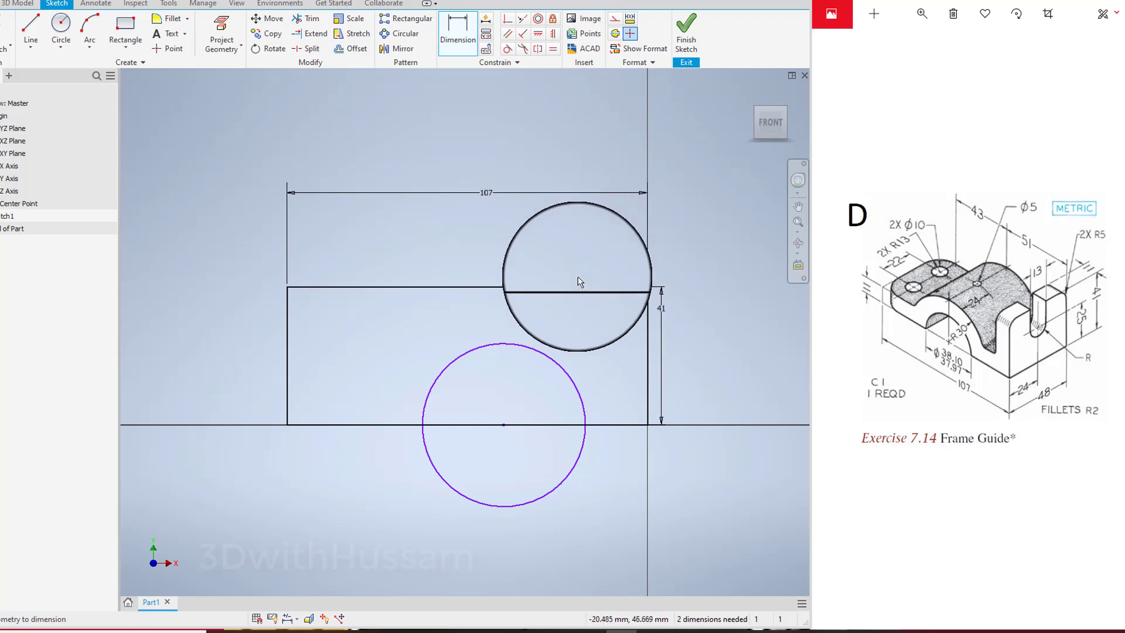
click(649, 305)
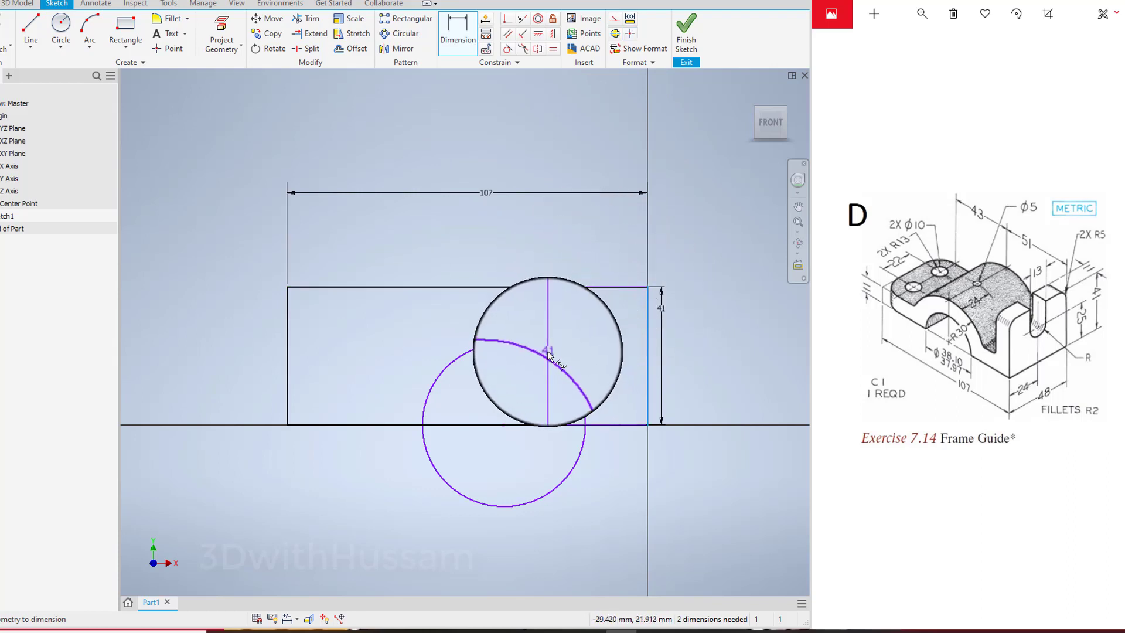
click(549, 358)
click(573, 251)
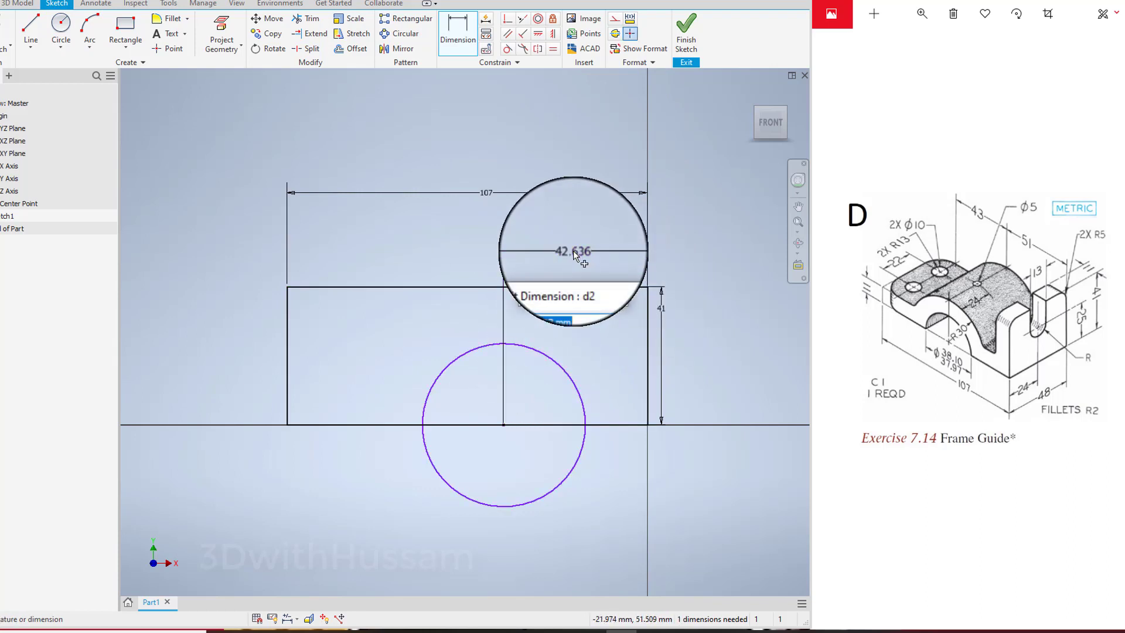
text(51)
key(Return)
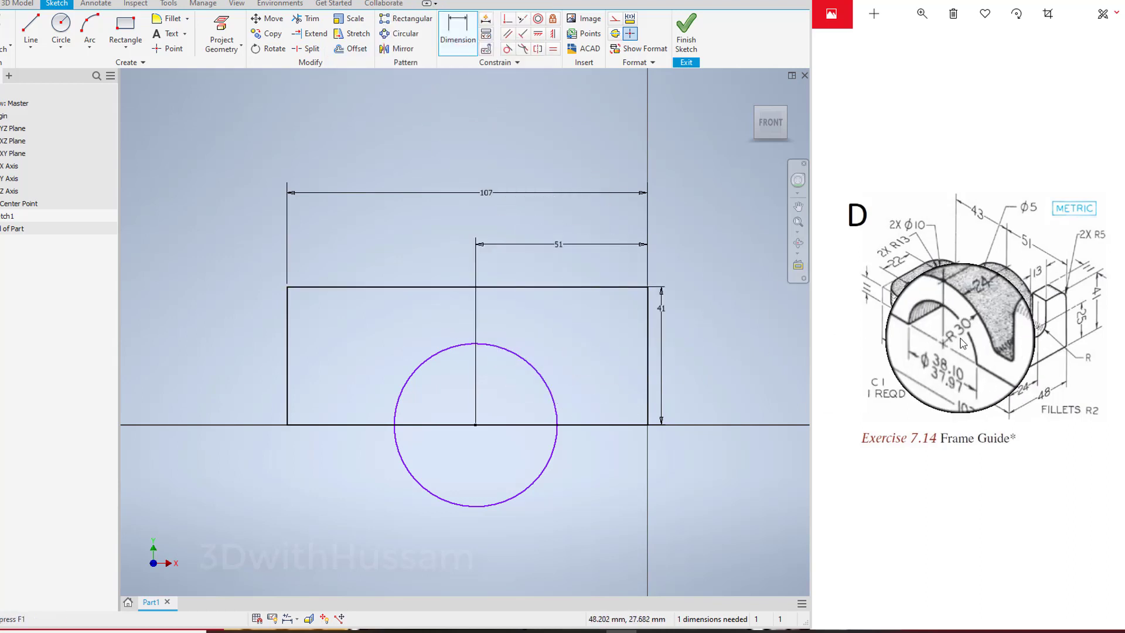
Step: Set the circle's diameter to 60 mm and centre a second circle on the origin
click(525, 359)
click(549, 339)
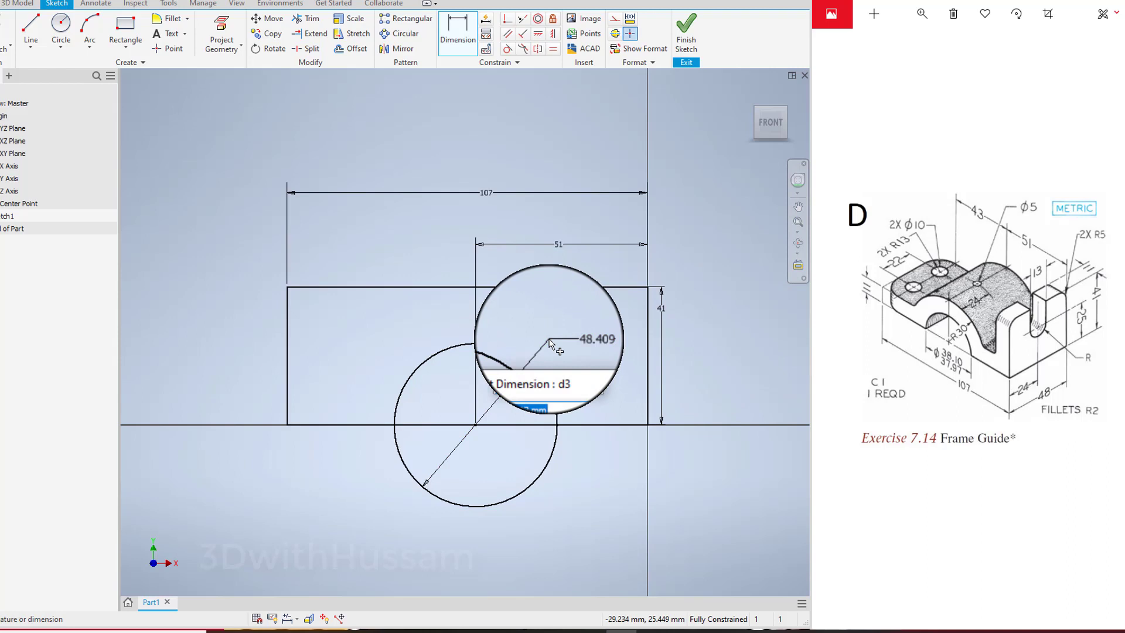
text(60)
key(Return)
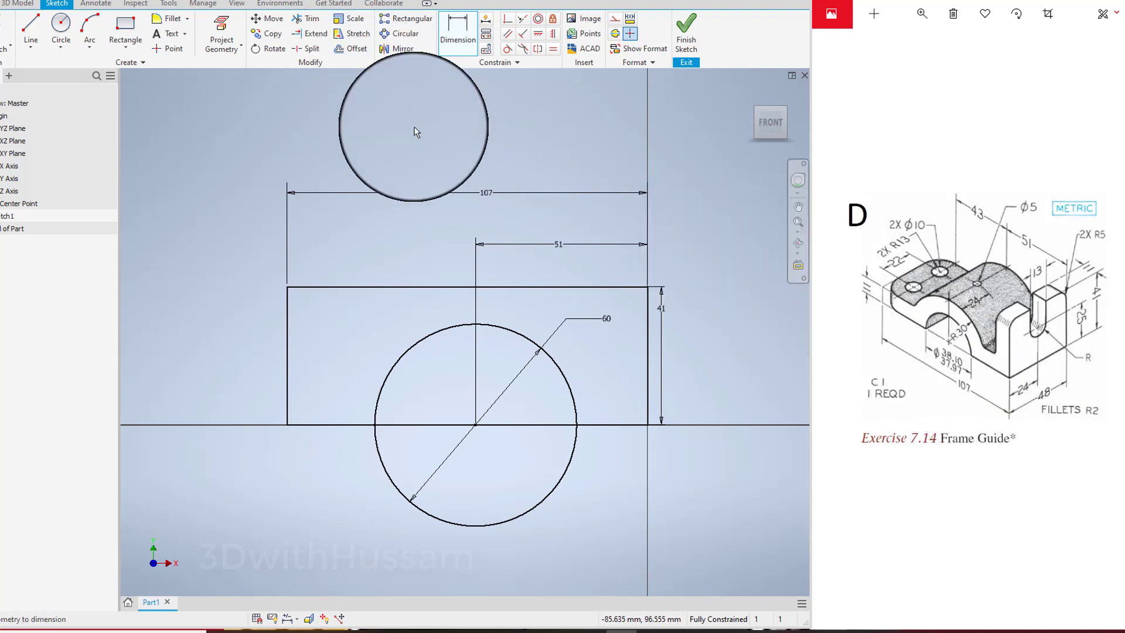
click(61, 26)
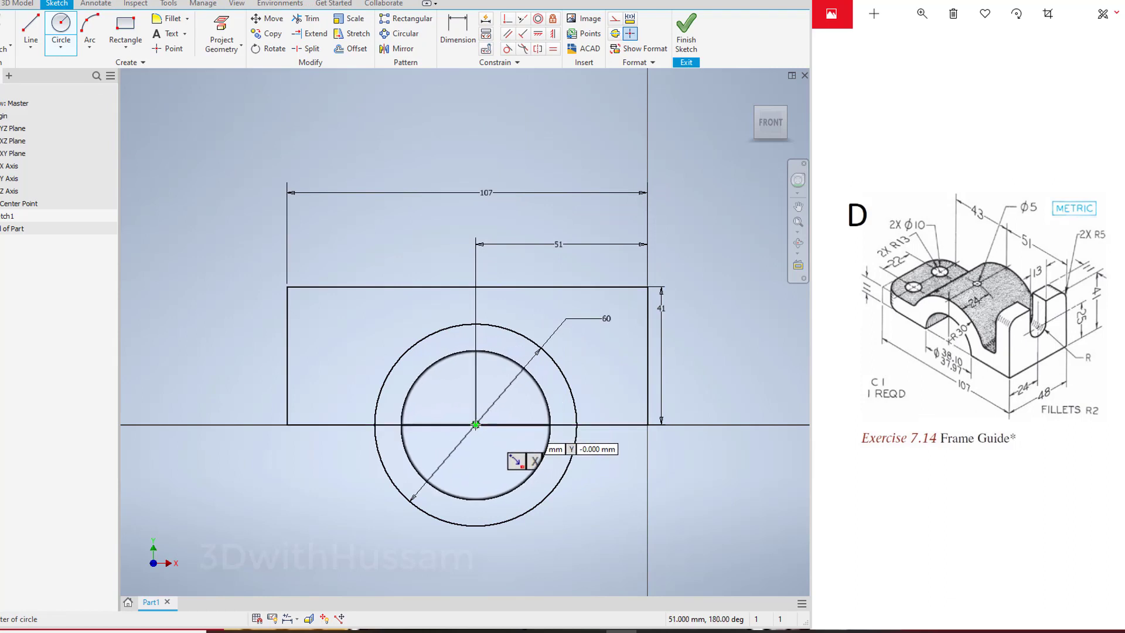
click(475, 424)
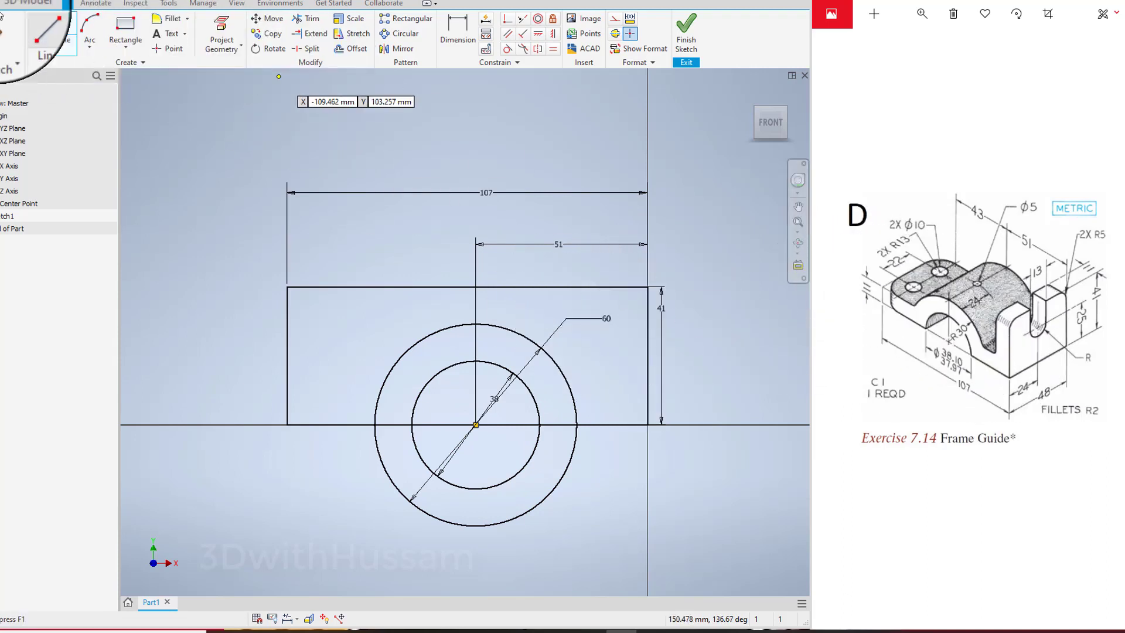
Step: Draw a horizontal line across the rectangle, dimensioned 11 mm above the base
click(32, 22)
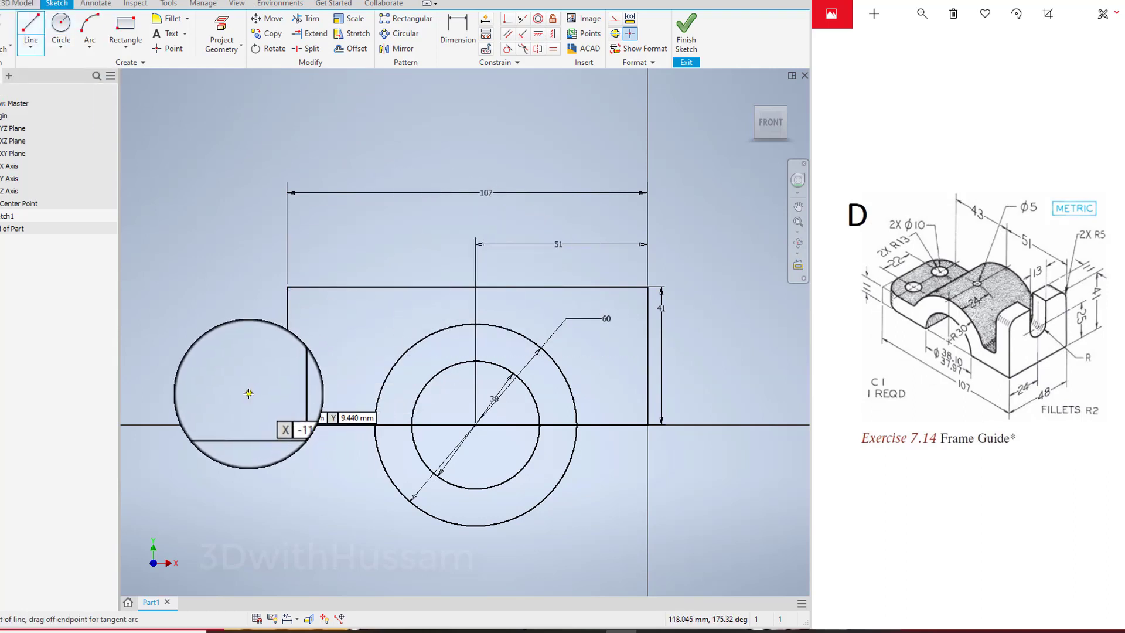
click(305, 394)
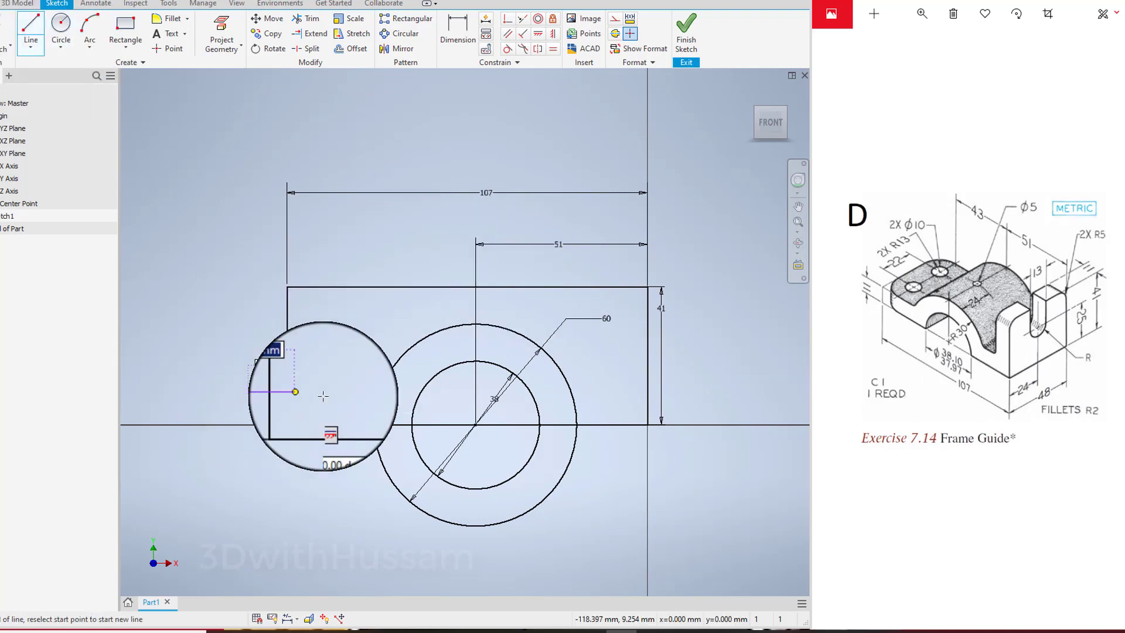
click(693, 393)
right_click(722, 306)
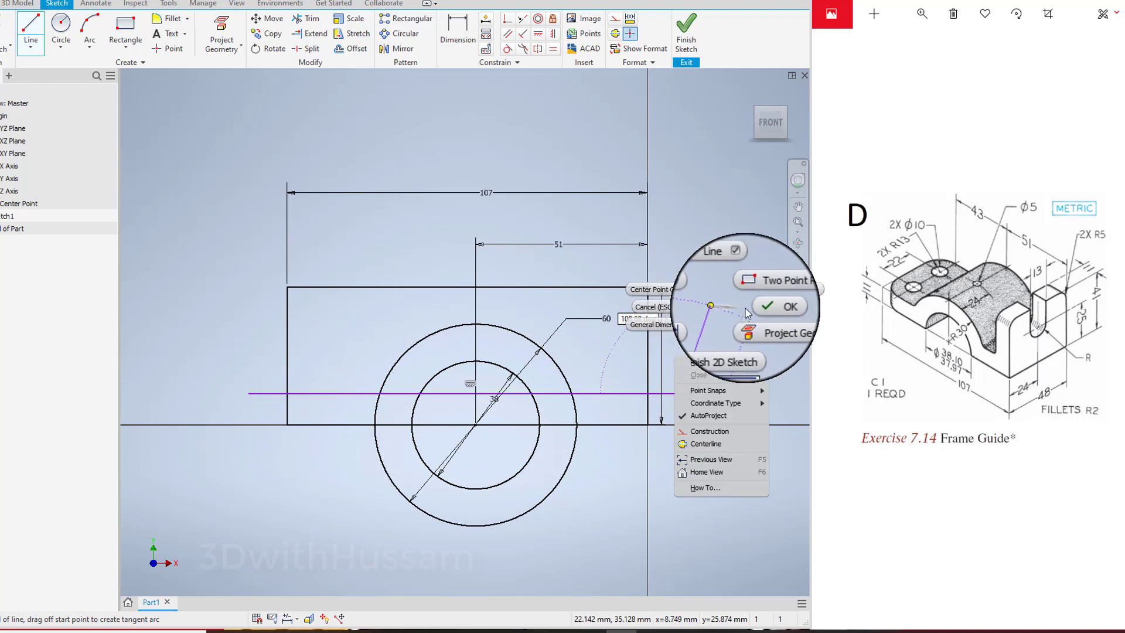
click(750, 305)
click(455, 41)
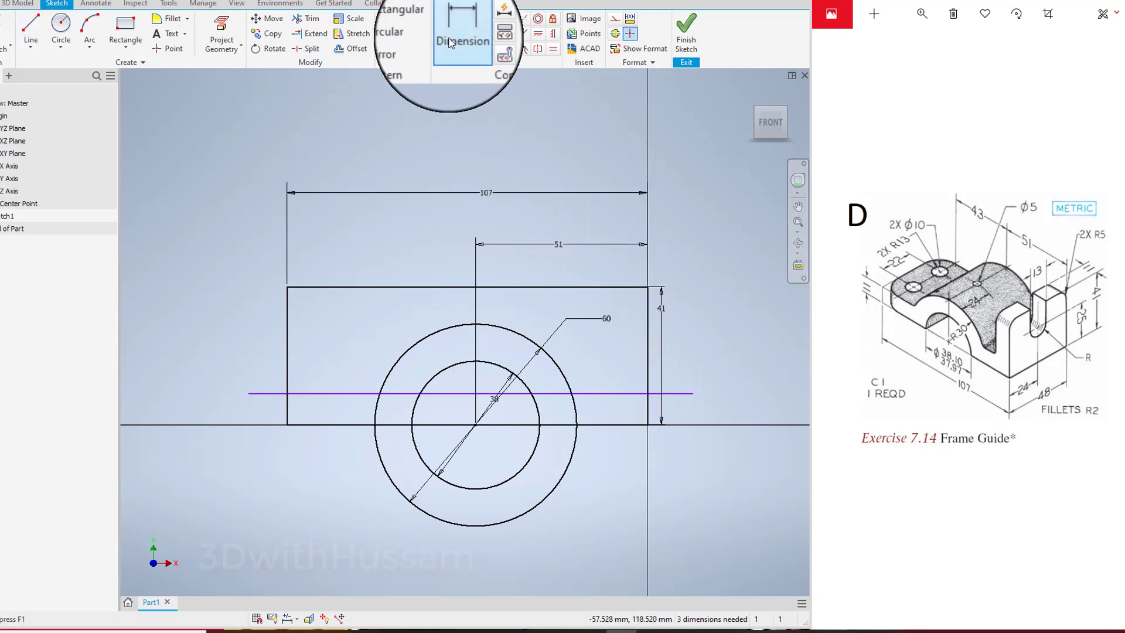
click(264, 393)
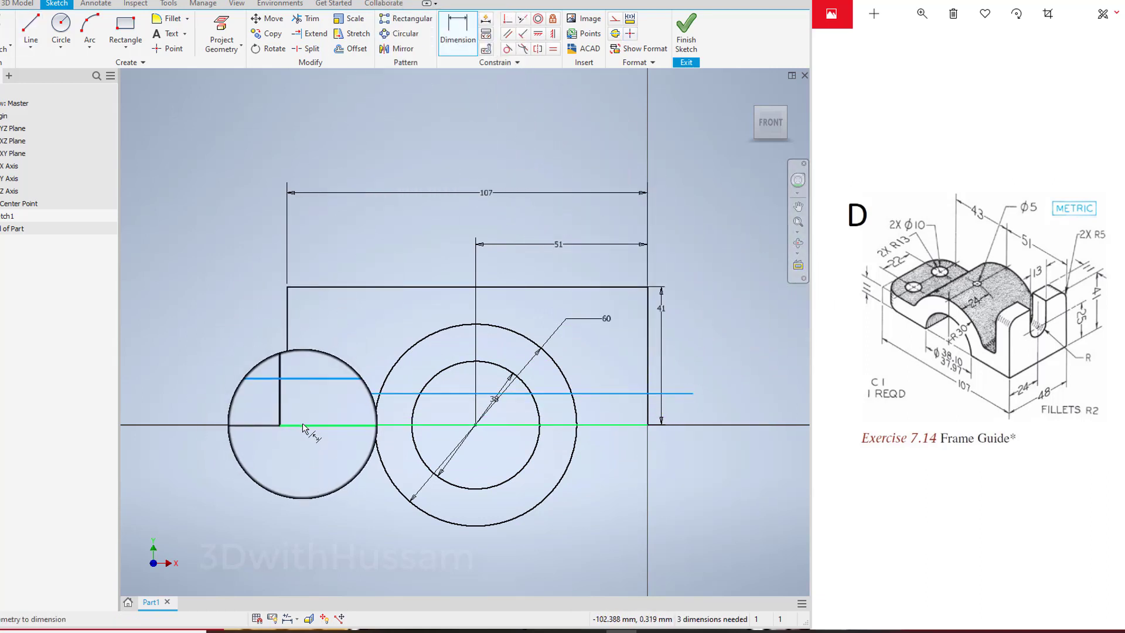
click(271, 423)
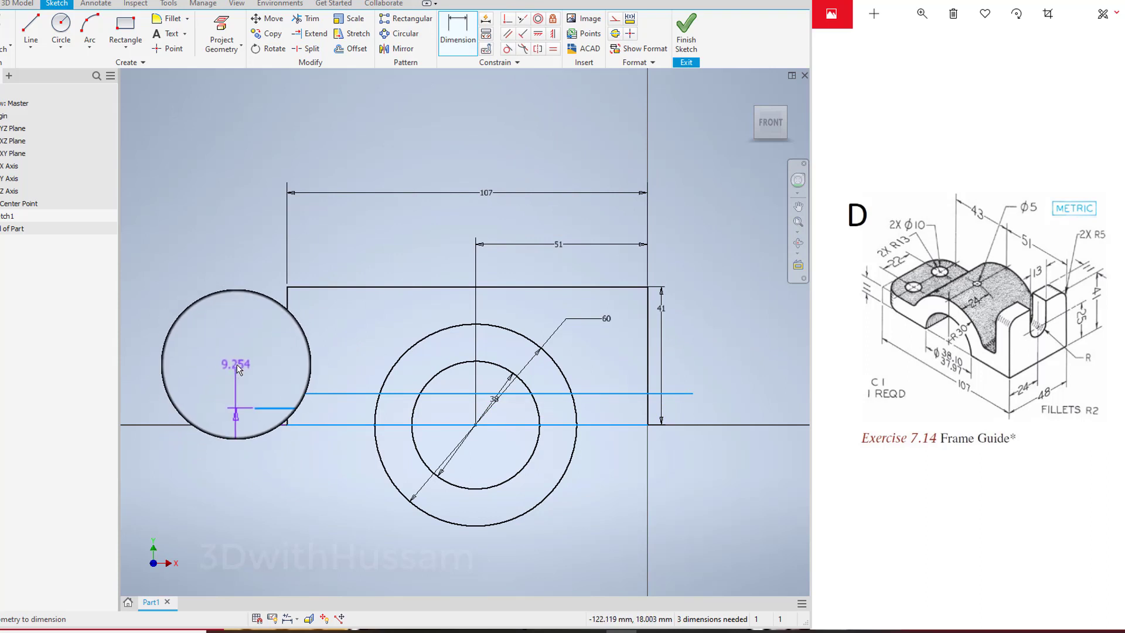
click(238, 368)
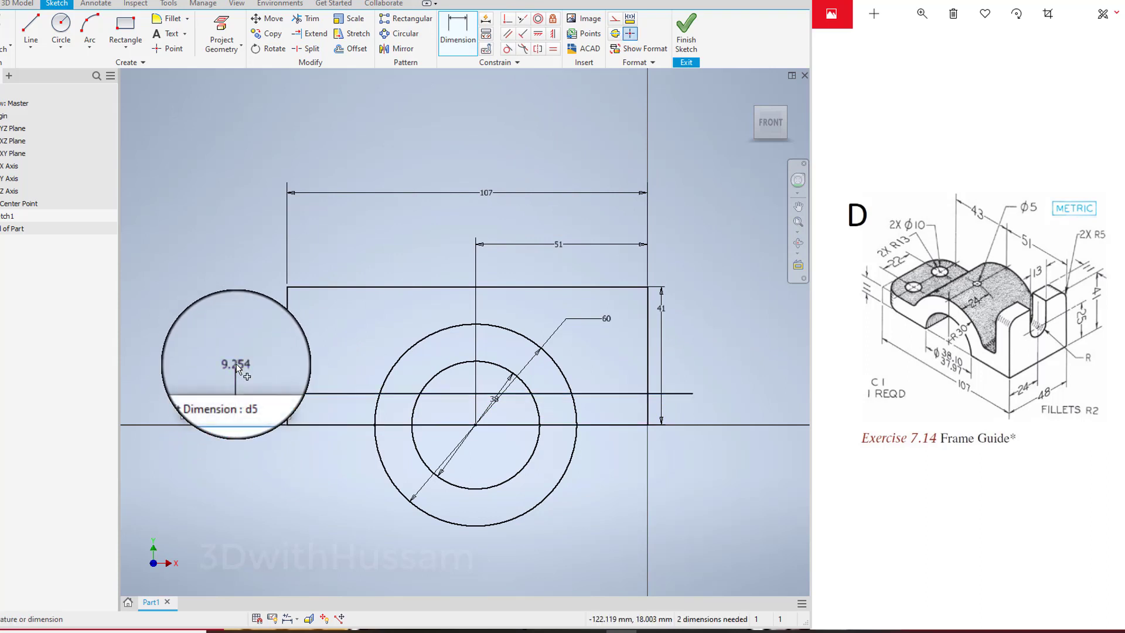
text(11)
key(Return)
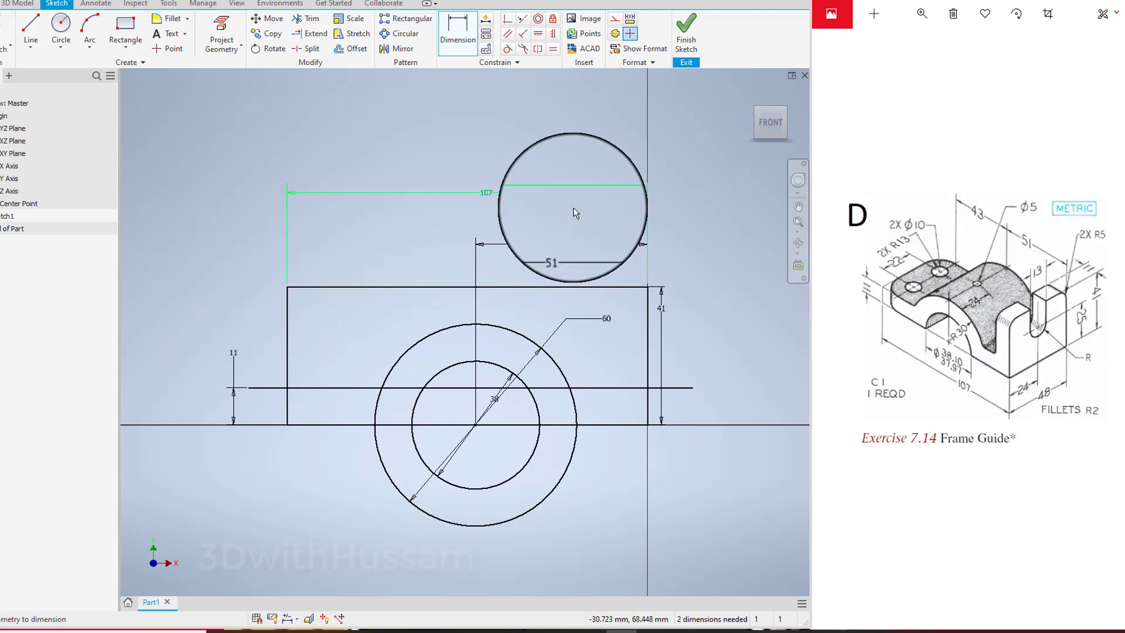
Step: Draw a vertical line dimensioned 11 mm in from the rectangle's right edge
click(28, 25)
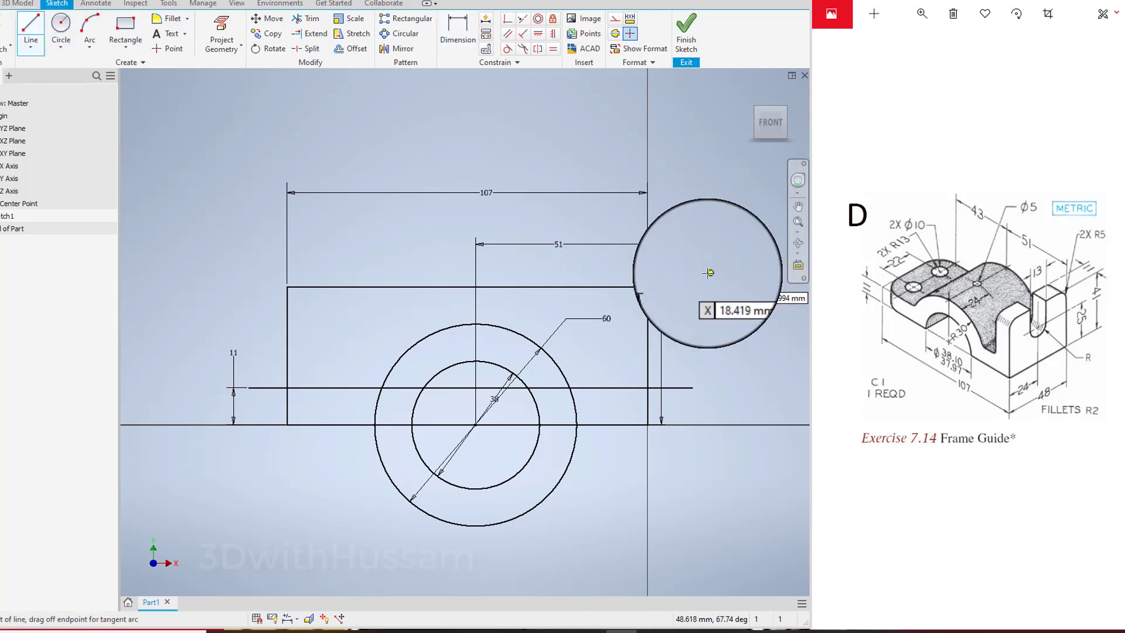
click(623, 395)
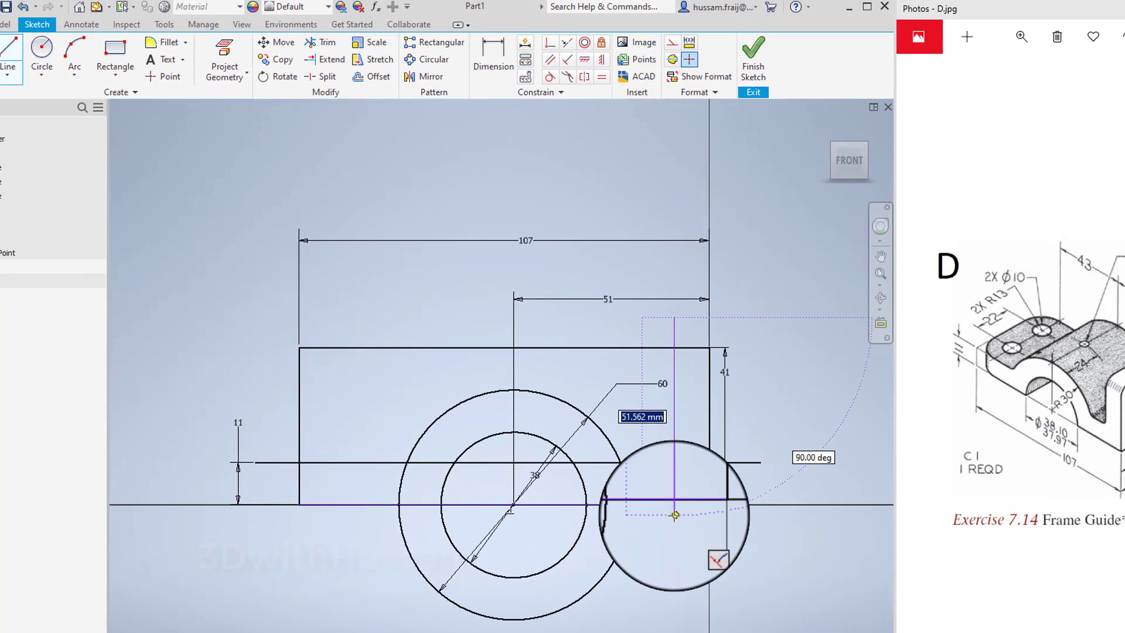
click(622, 442)
right_click(682, 289)
click(816, 370)
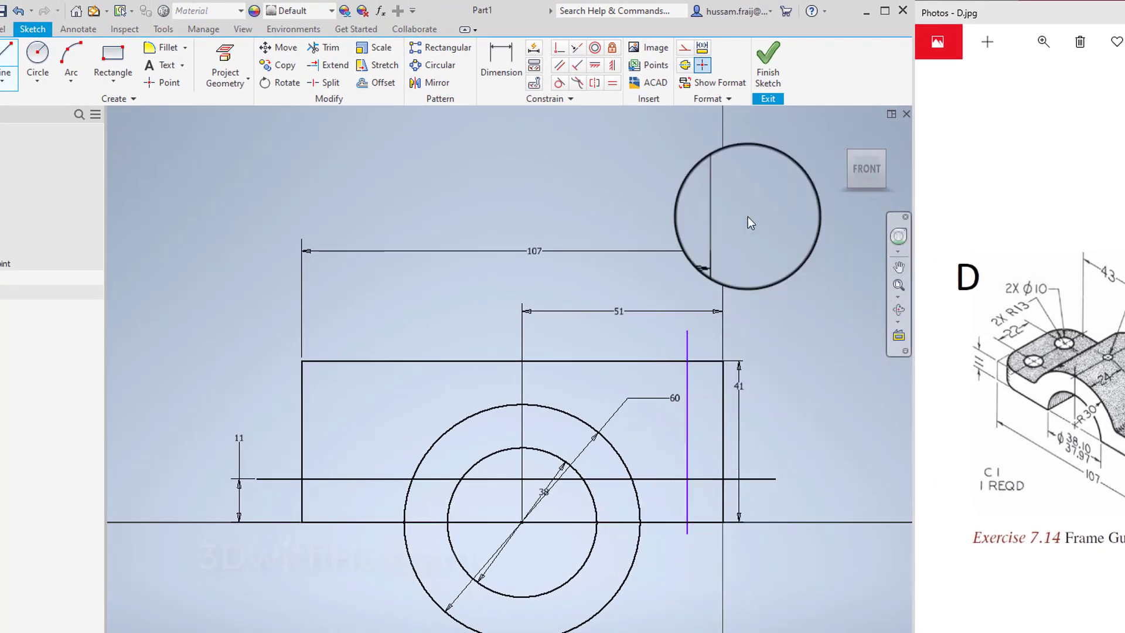
click(501, 62)
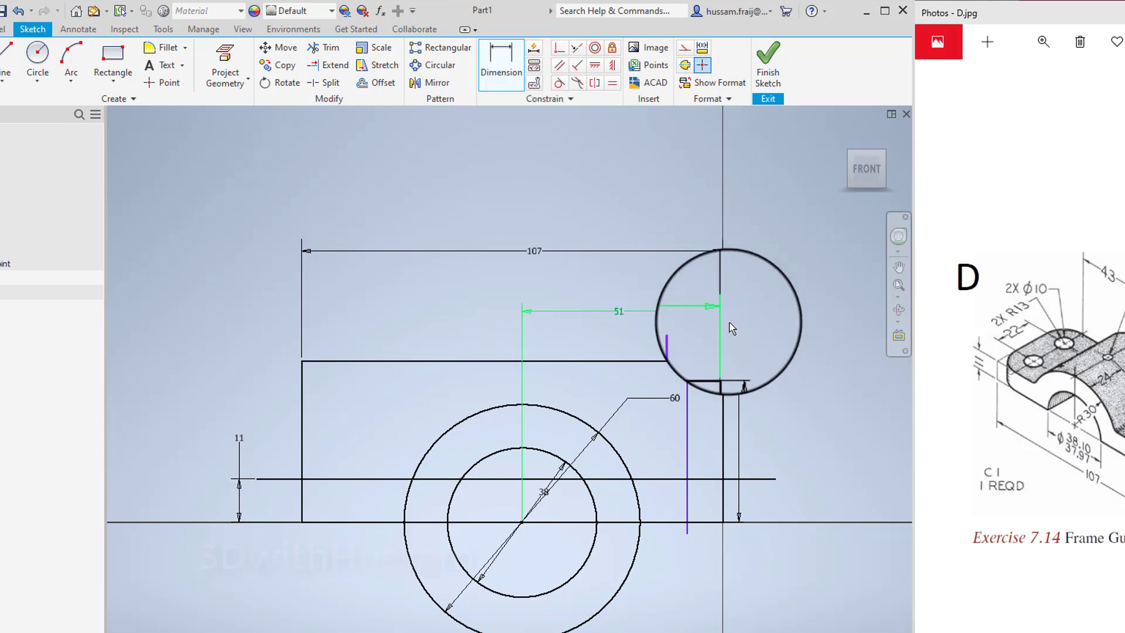
click(723, 377)
click(688, 351)
click(782, 295)
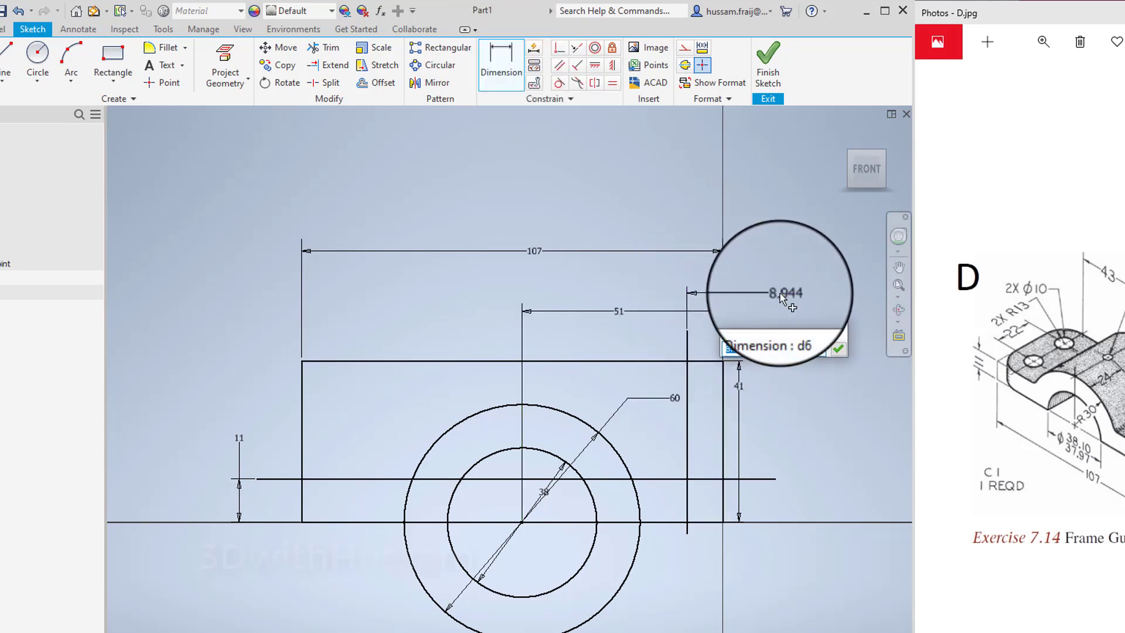
text(11)
key(Return)
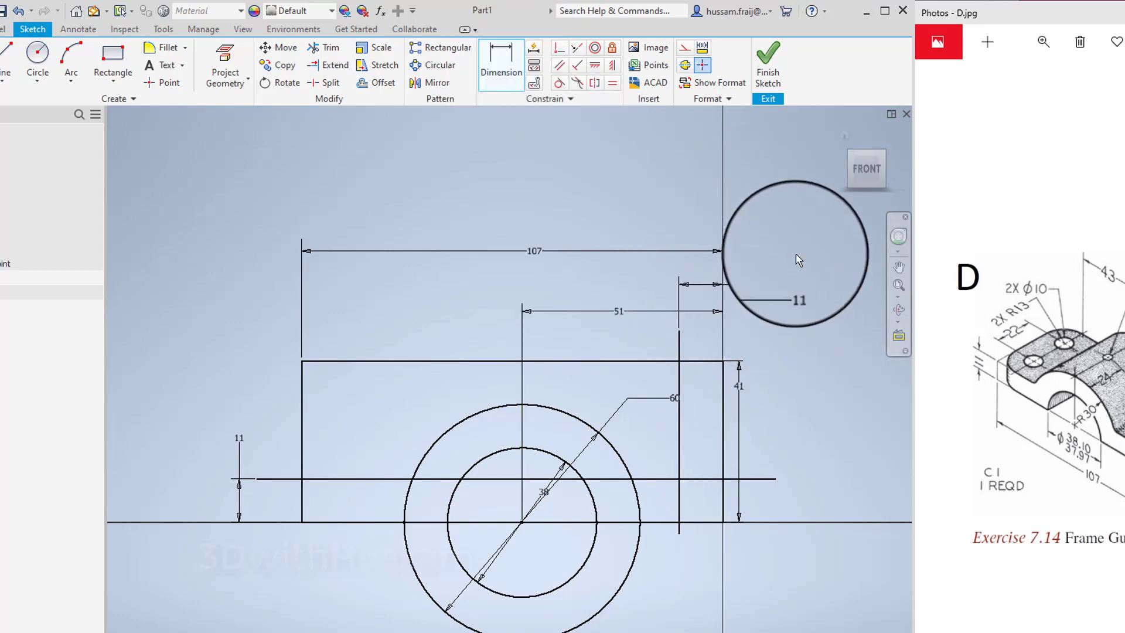
Step: Trim the vertical line stubs and the top and horizontal edge segments around the right-hand step
right_click(798, 256)
click(847, 234)
click(513, 88)
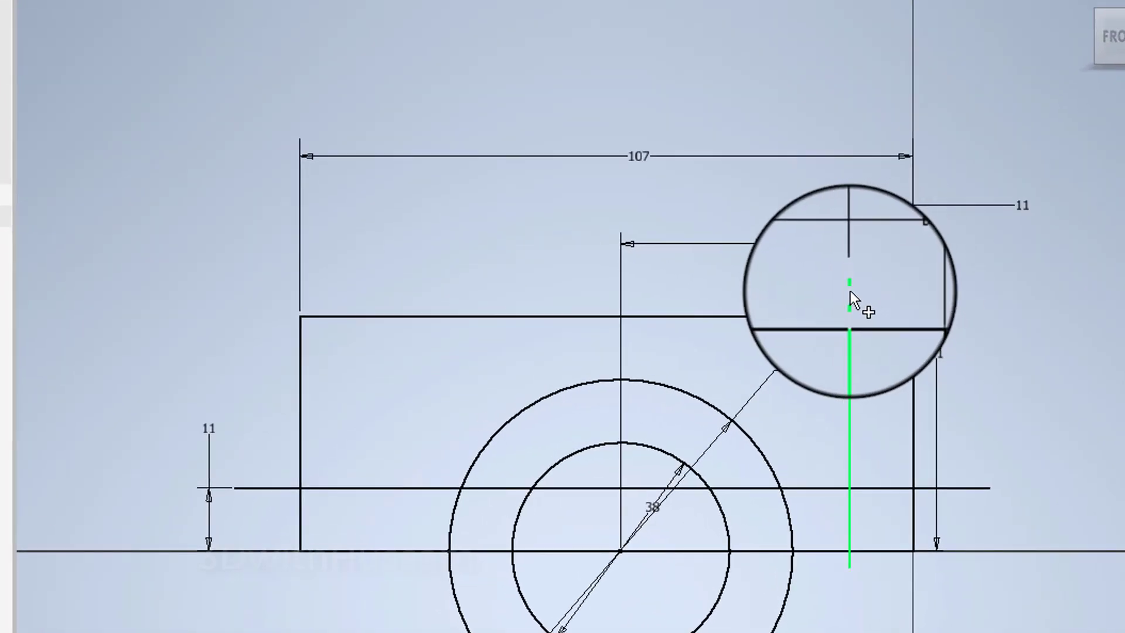
click(850, 291)
click(814, 312)
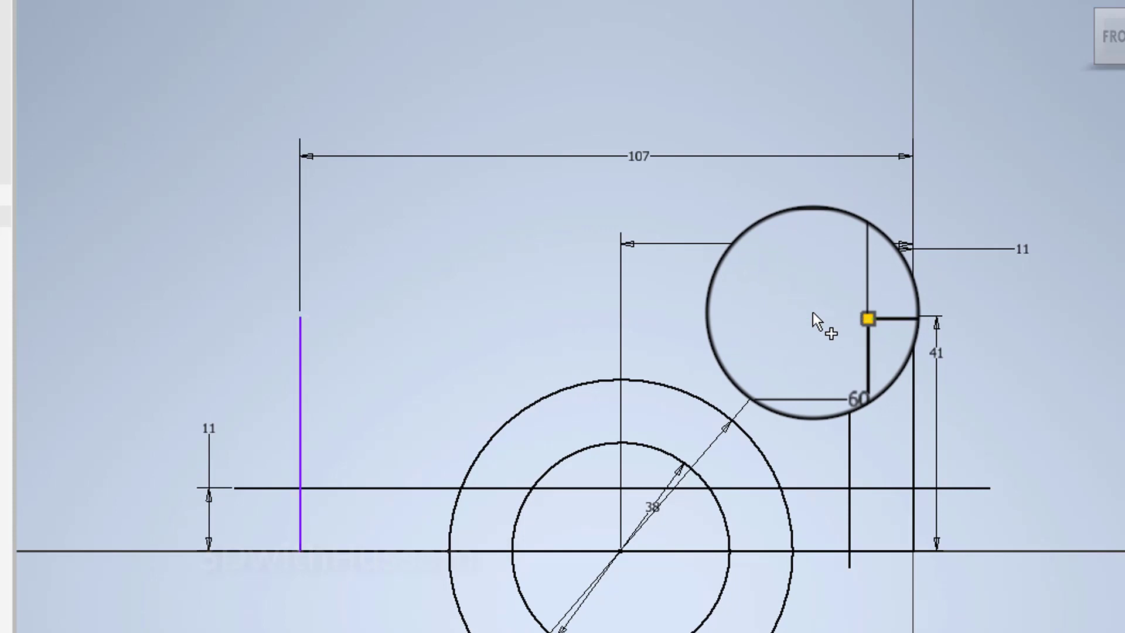
click(881, 484)
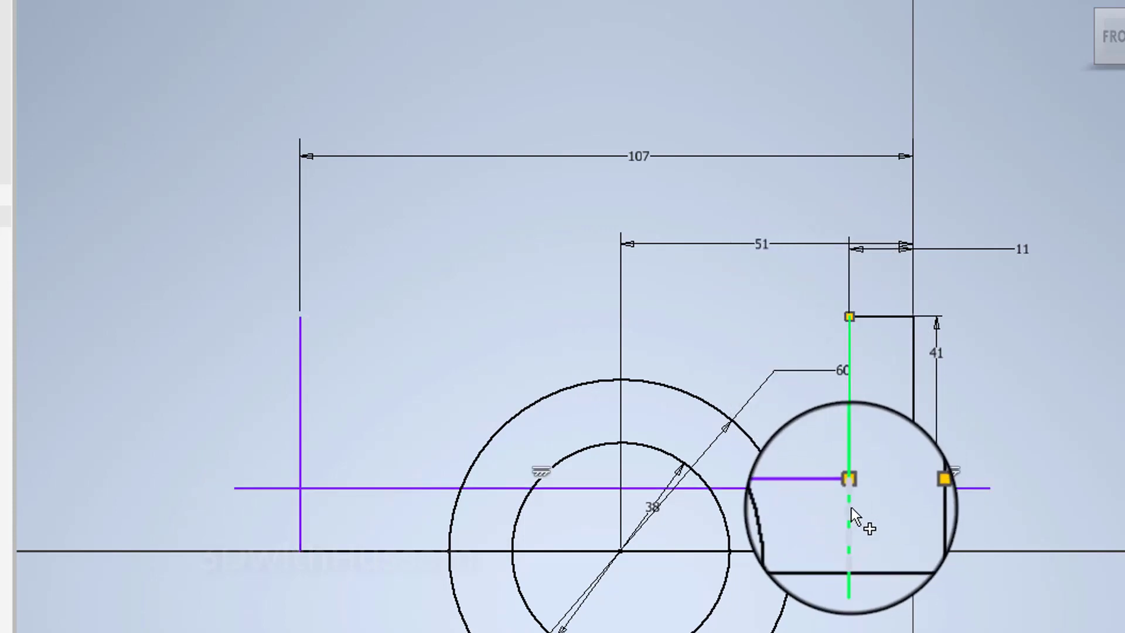
click(848, 511)
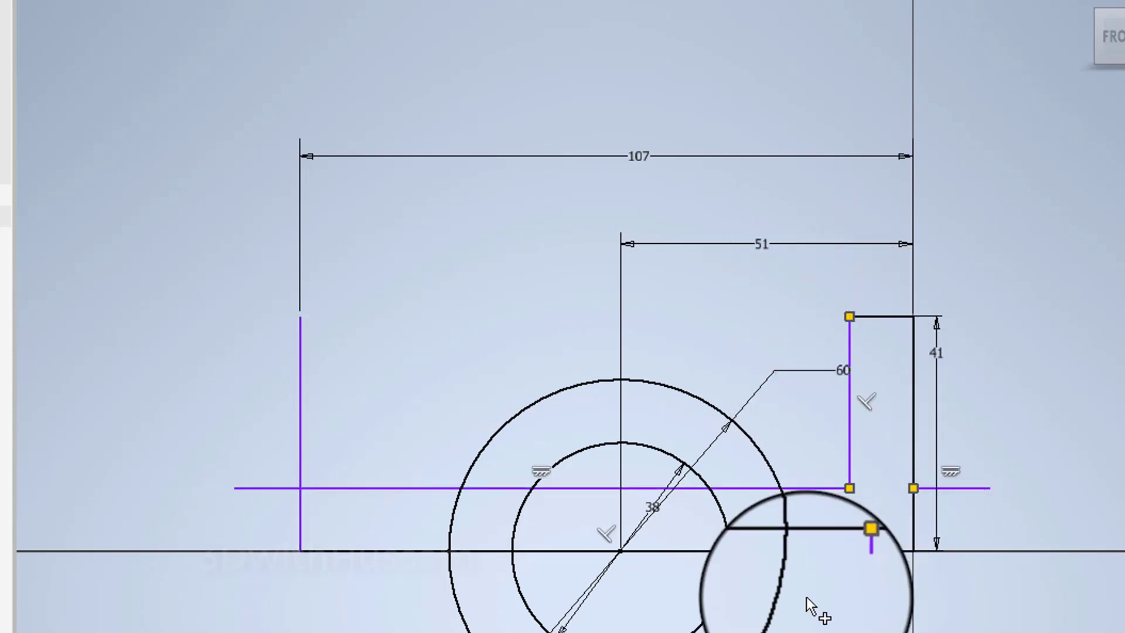
Step: Trim the lower circle arcs and the line segments between the arcs
click(788, 604)
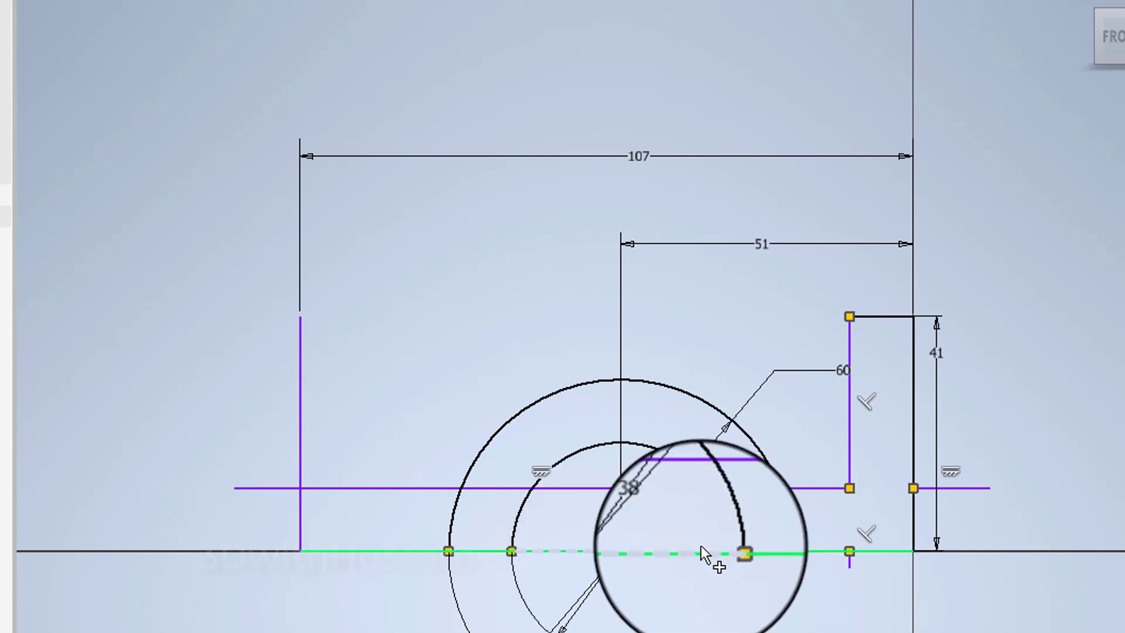
click(700, 546)
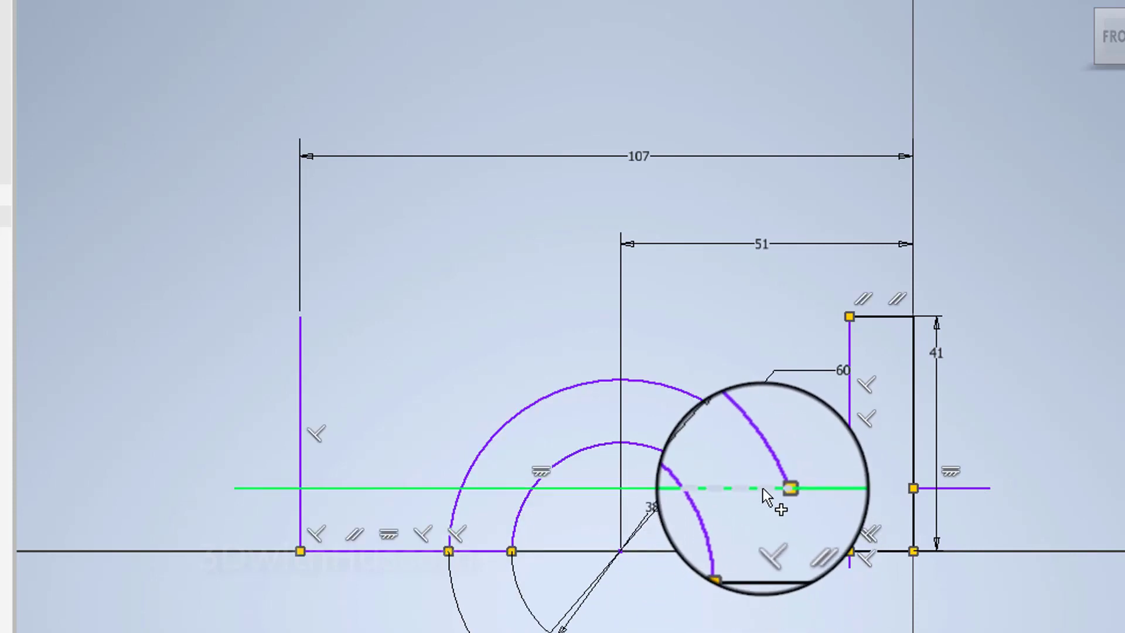
click(761, 488)
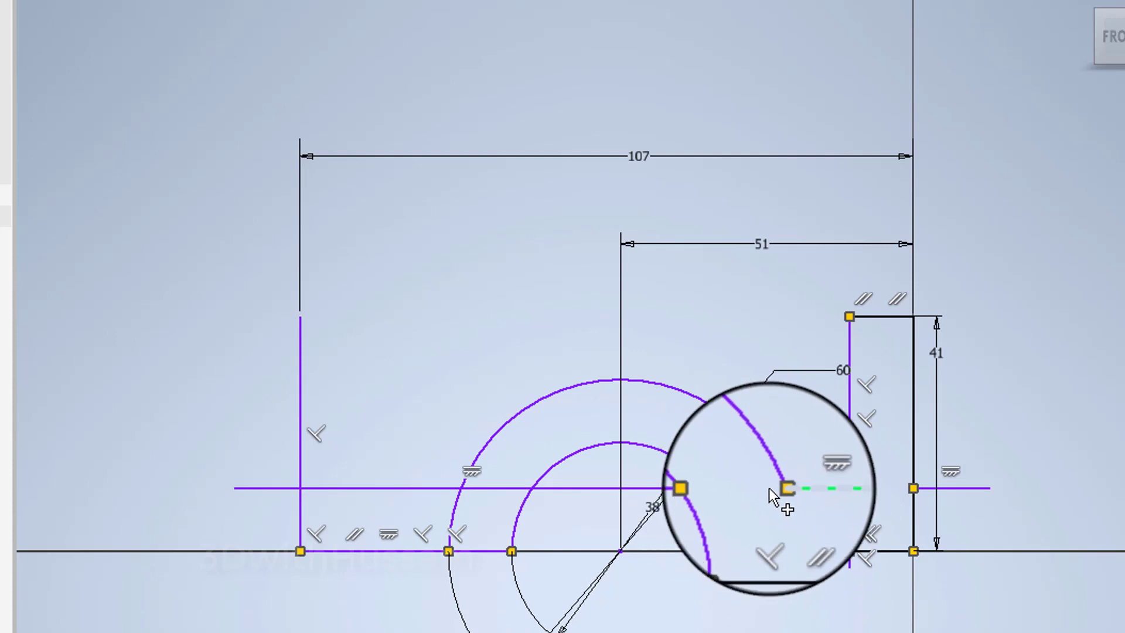
click(506, 485)
click(523, 519)
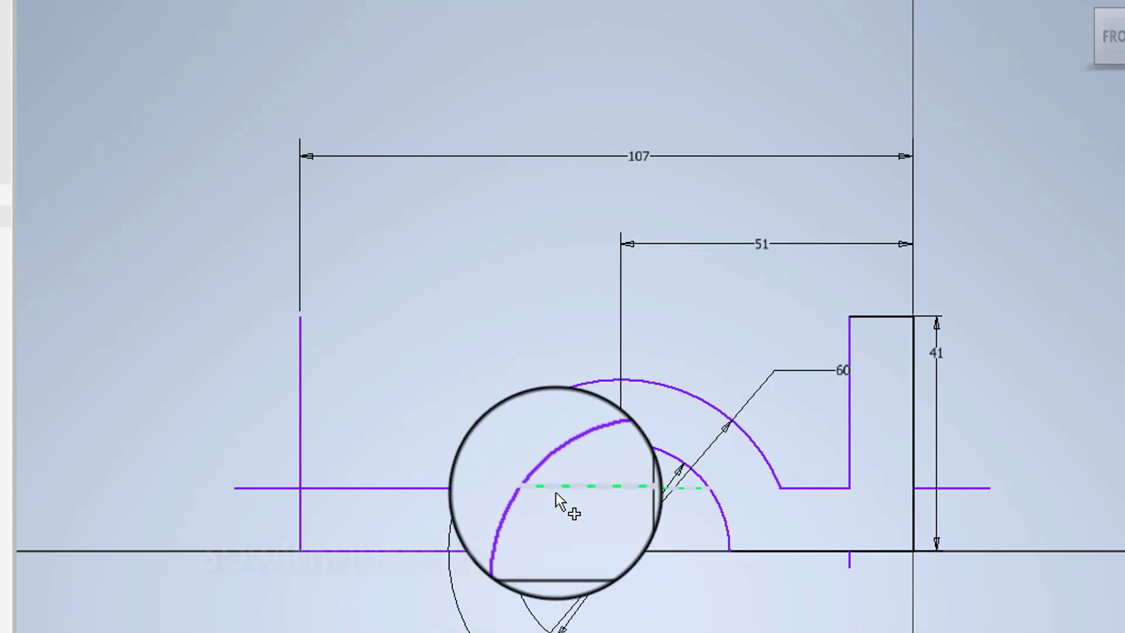
Step: Trim the remaining segment between the arcs, undo the mistaken left-side trims, and resume trimming
click(555, 492)
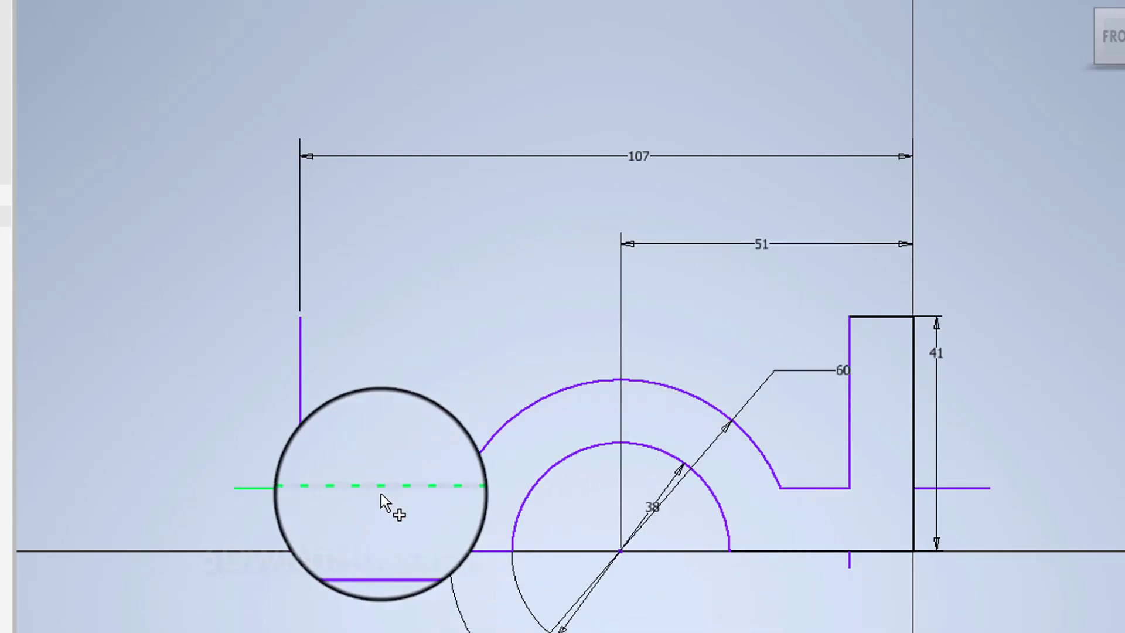
click(280, 486)
click(301, 458)
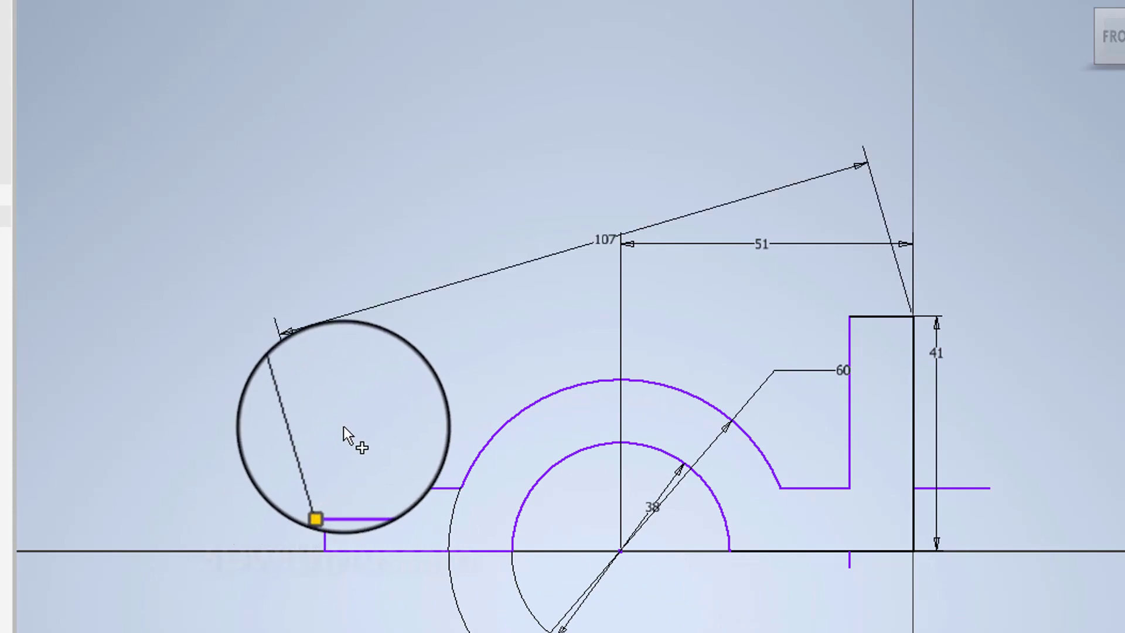
key(ctrl+z)
key(ctrl+z)
right_click(412, 343)
click(476, 338)
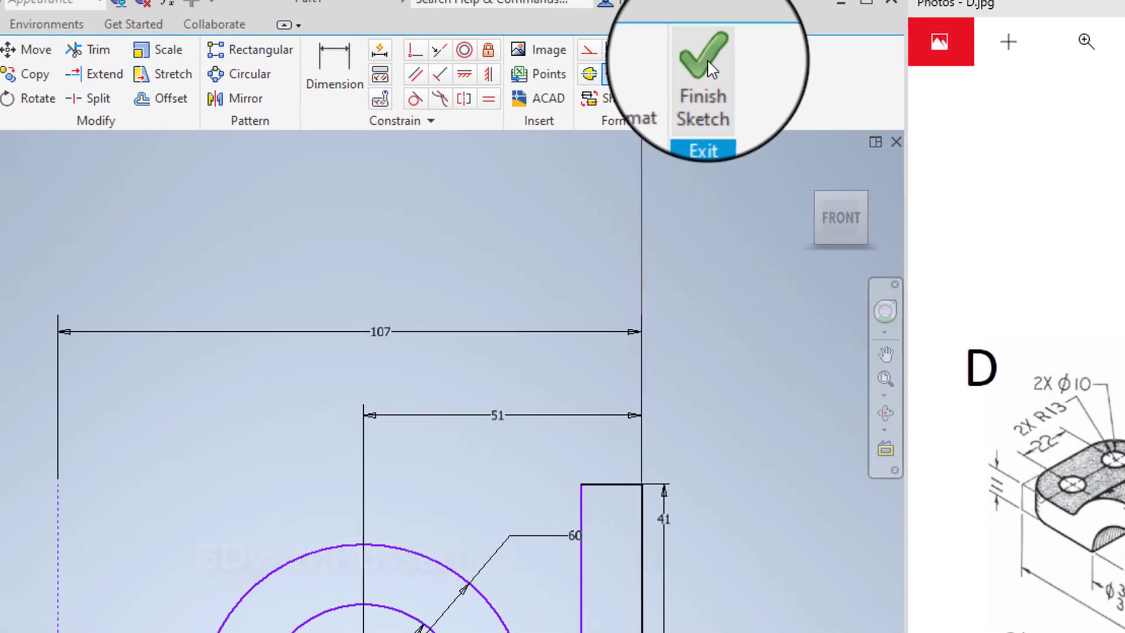
Step: Finish the sketch and extrude the stepped arched profile 48 mm into a solid
click(678, 44)
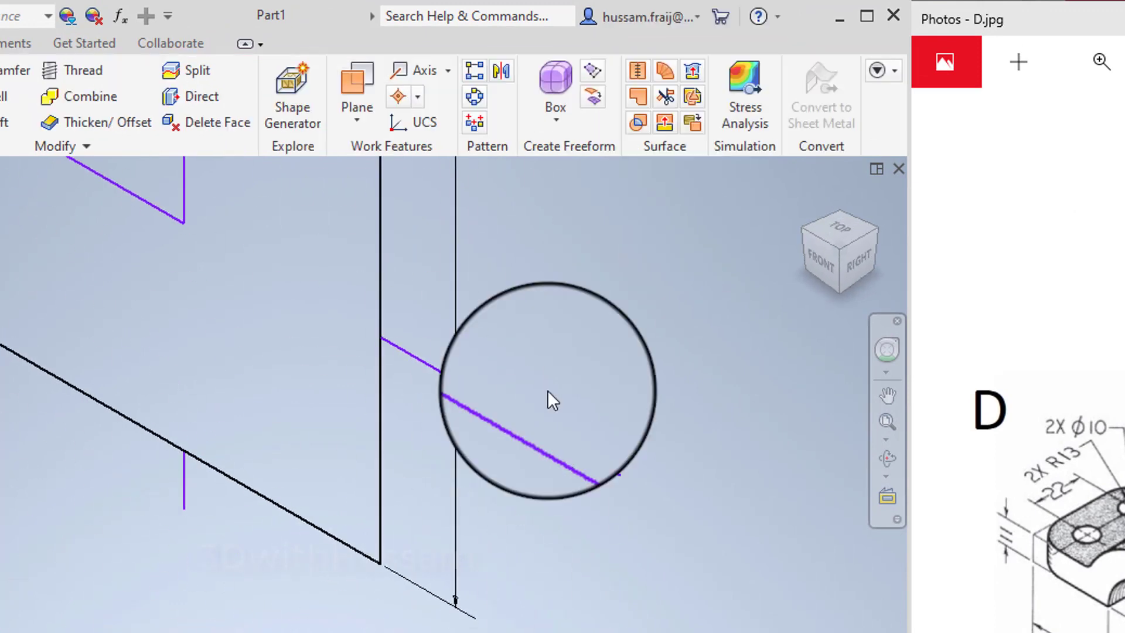
scroll(352, 337, down, 3)
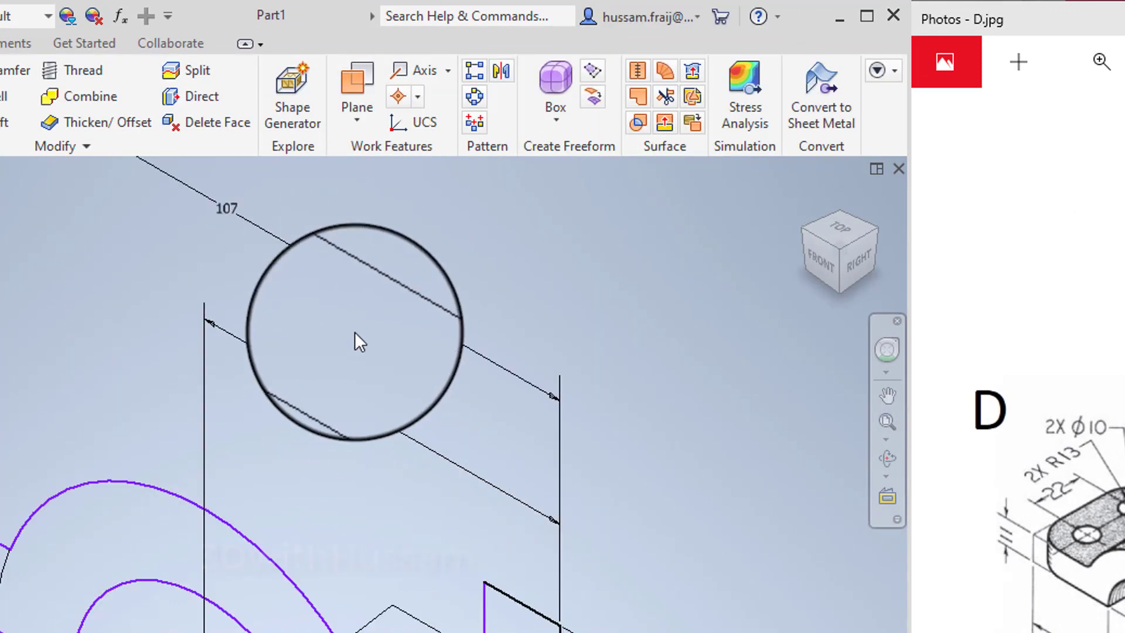
key(e)
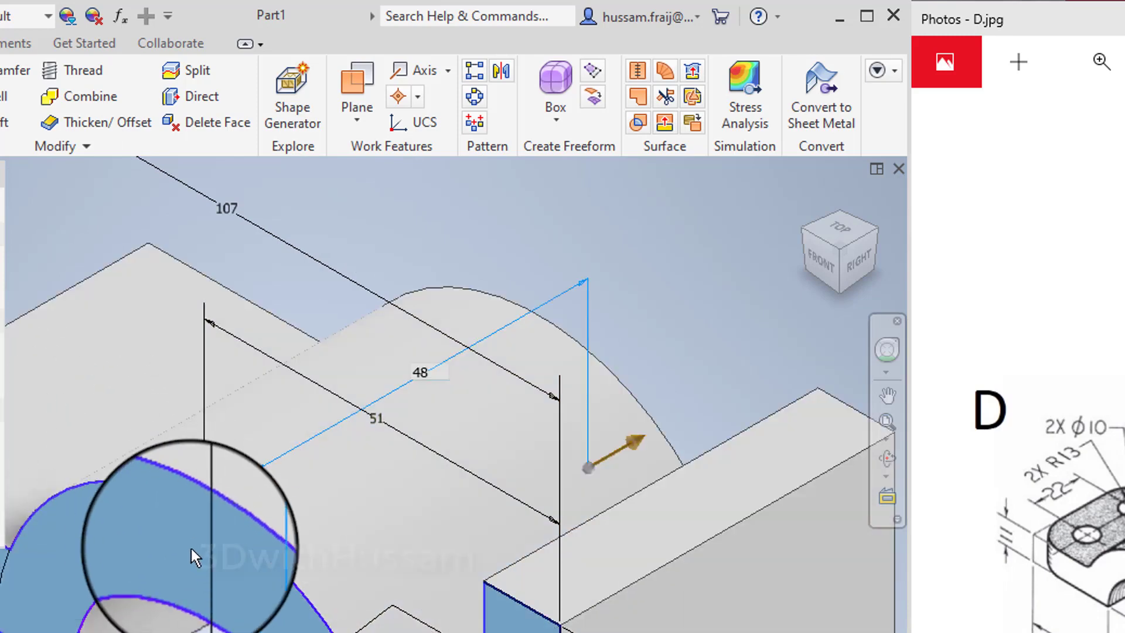
scroll(185, 404, up, 3)
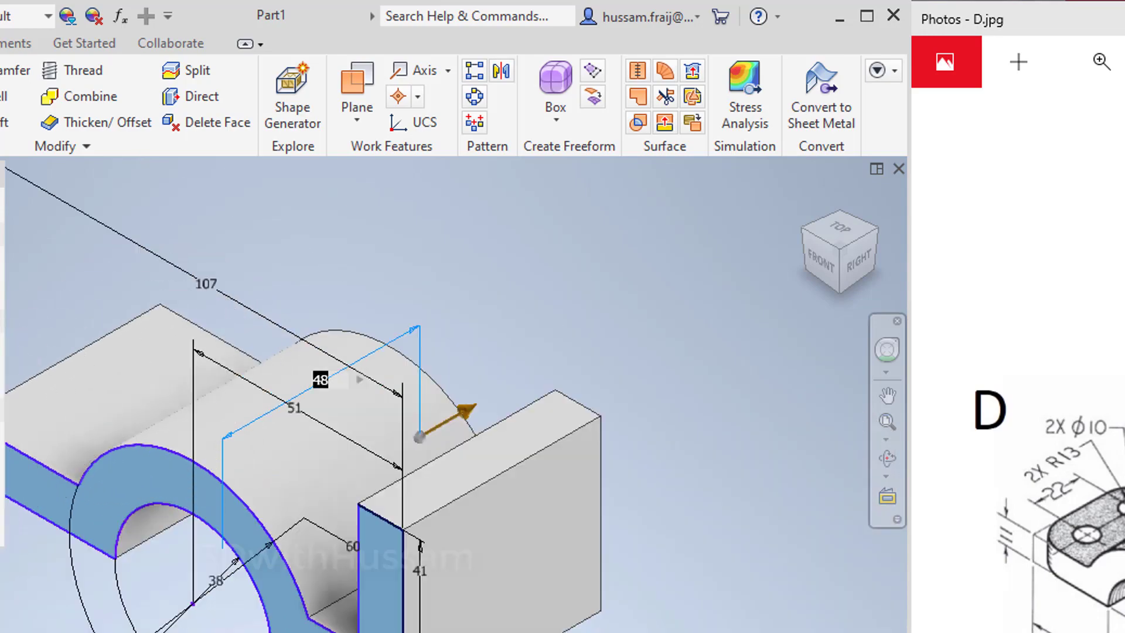
key(Return)
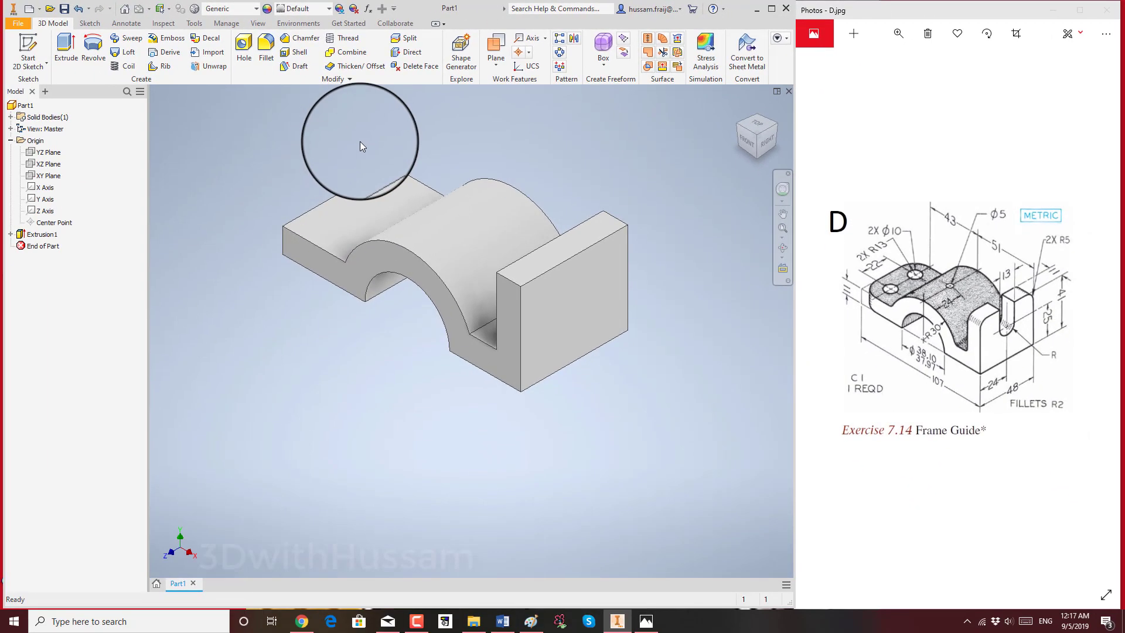
scroll(360, 142, down, 3)
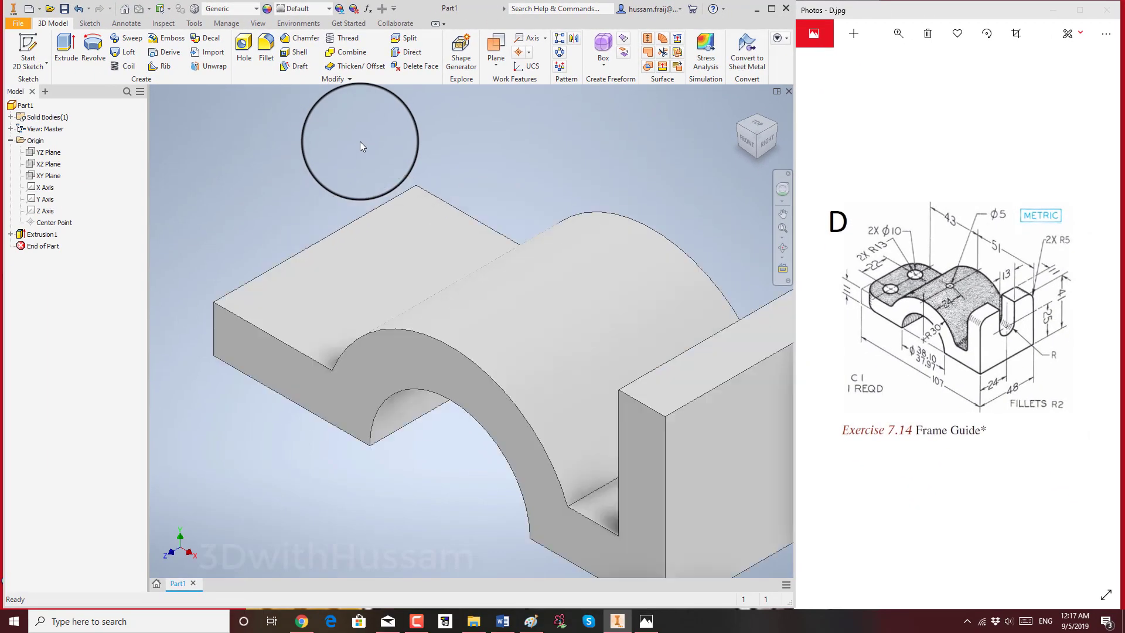
scroll(357, 139, up, 3)
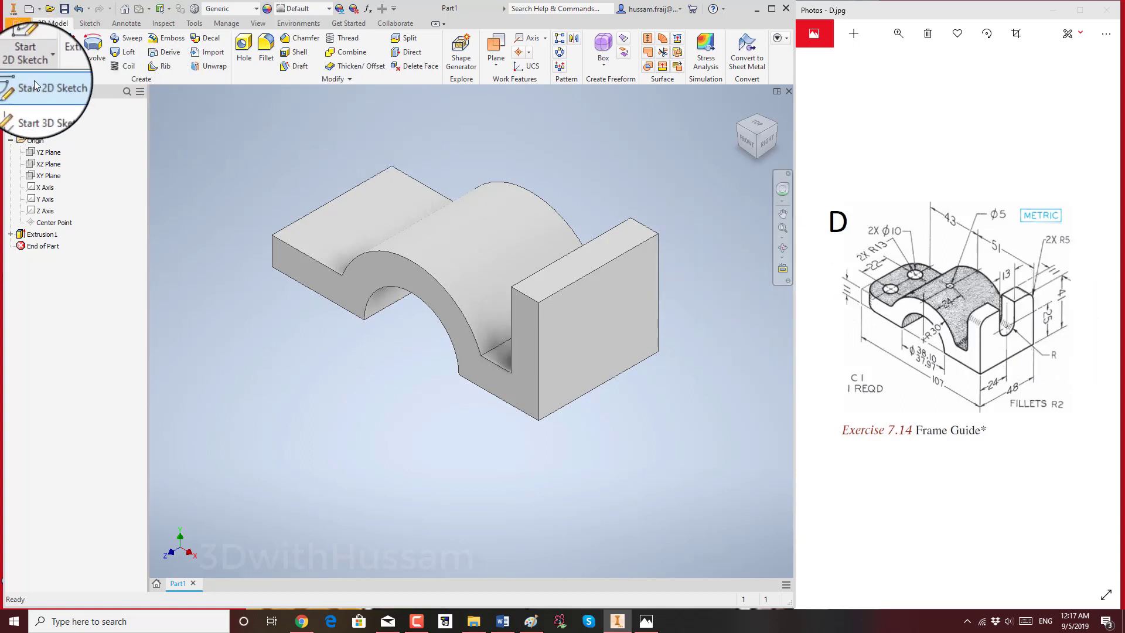
Step: On the end block's face, draw a 13 mm circle dimensioned 24 mm from the edge
click(26, 62)
click(627, 288)
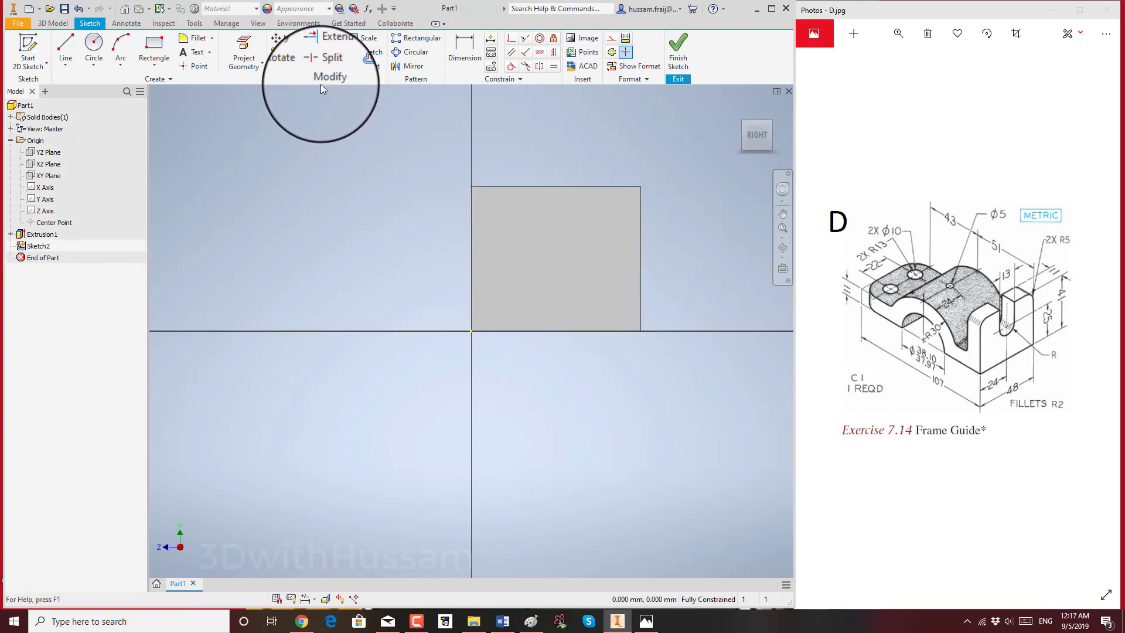
click(94, 50)
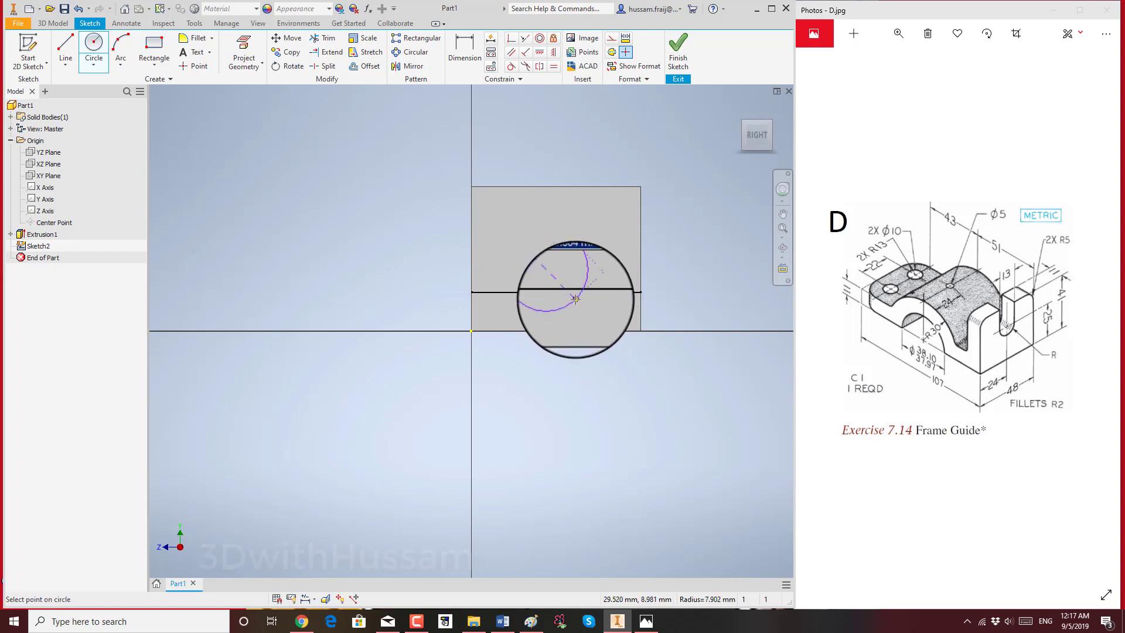
click(576, 299)
right_click(671, 229)
click(711, 206)
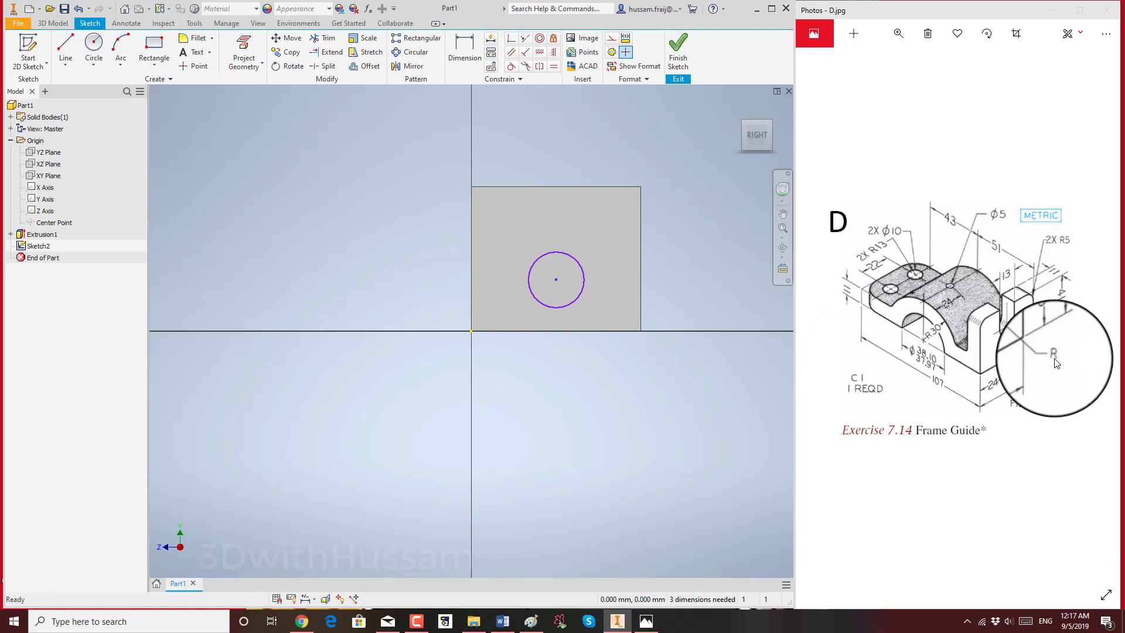
click(464, 48)
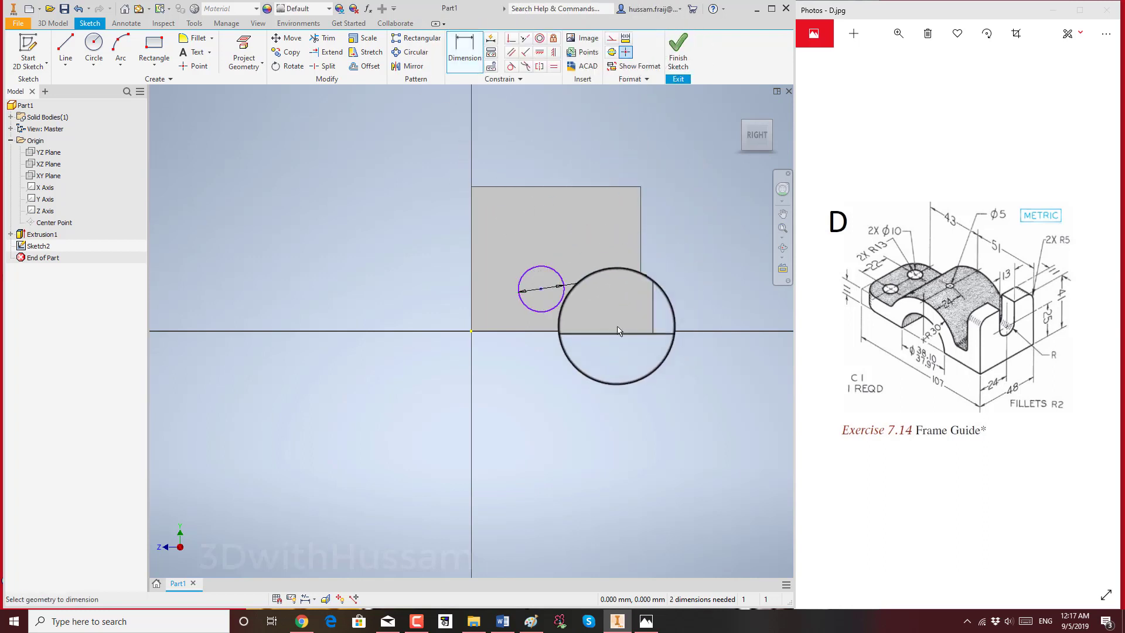
click(470, 256)
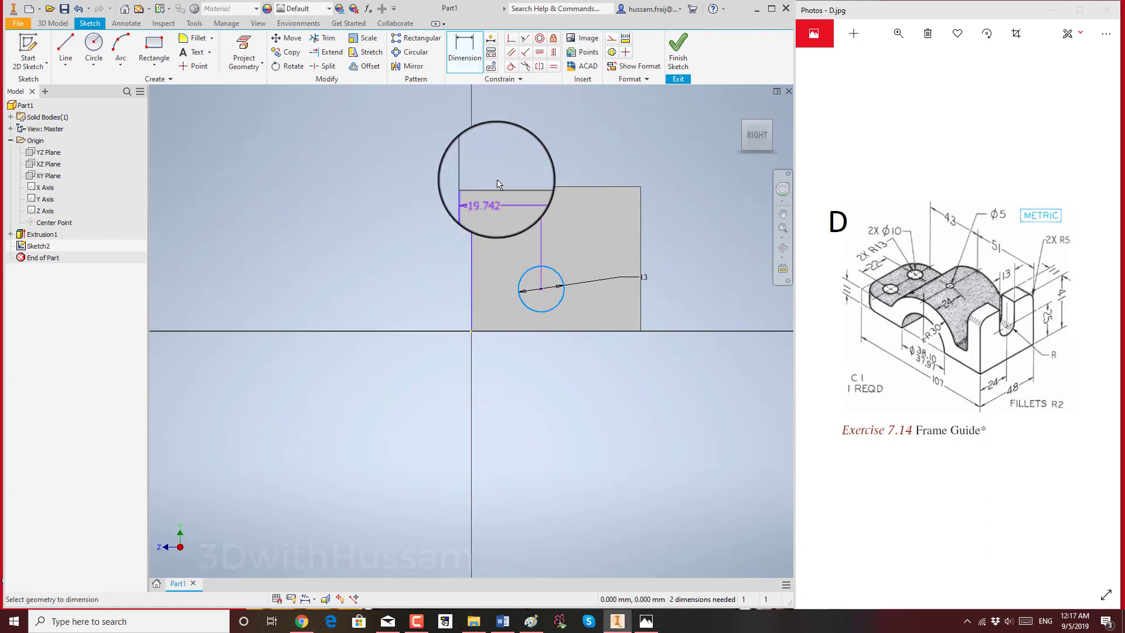
key(Return)
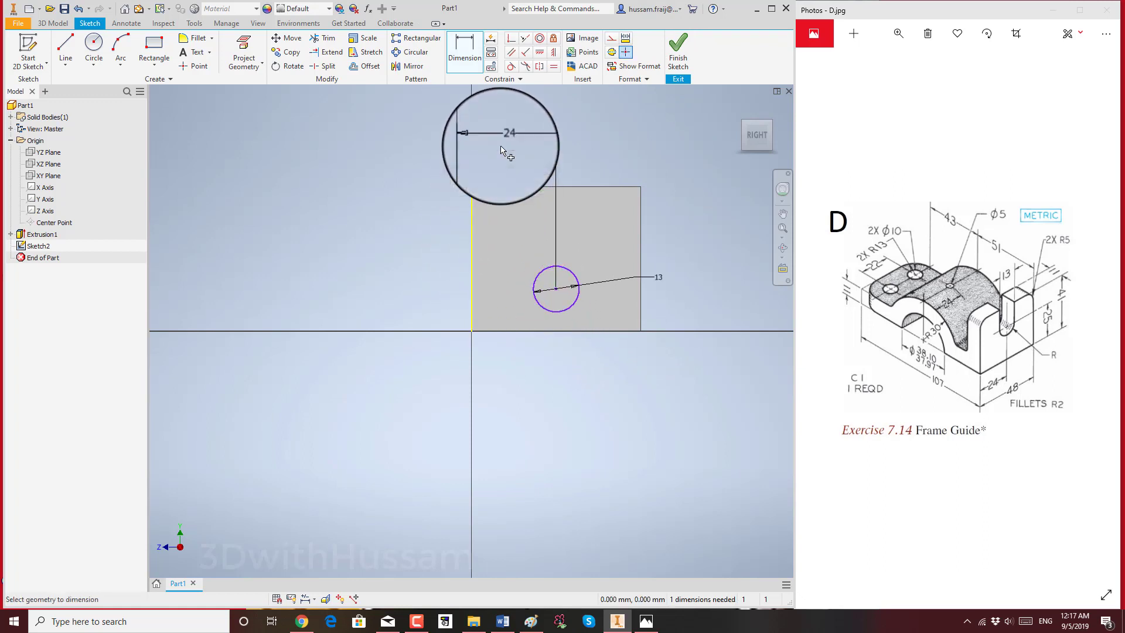
Step: Draw two vertical lines from above the block's top edge down beside the circle
click(73, 47)
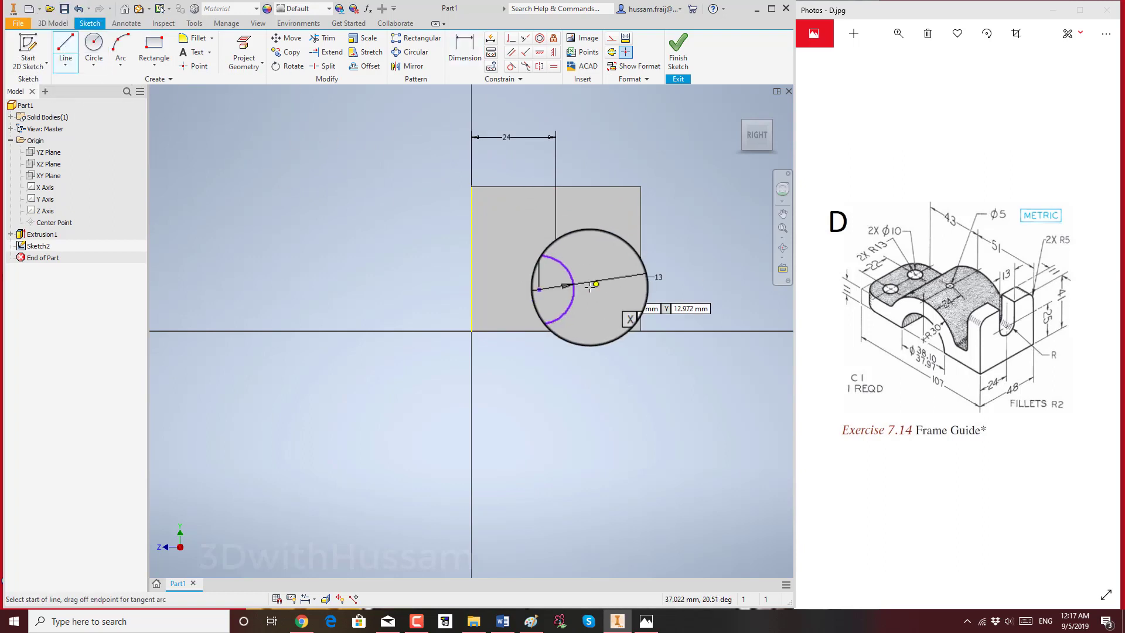
click(525, 156)
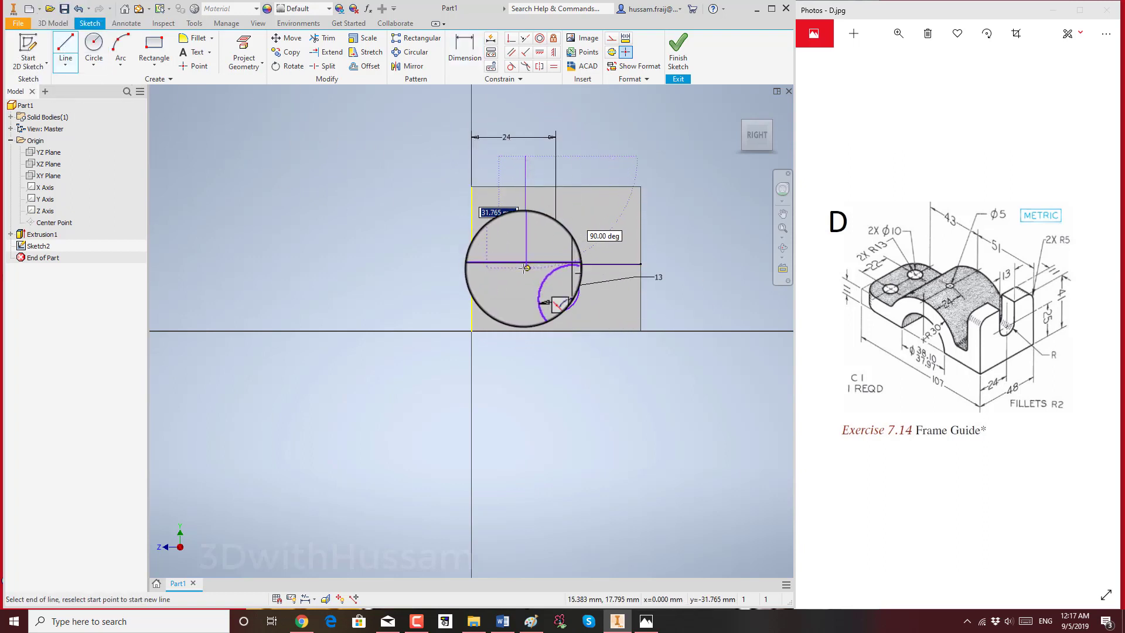
click(526, 276)
key(Escape)
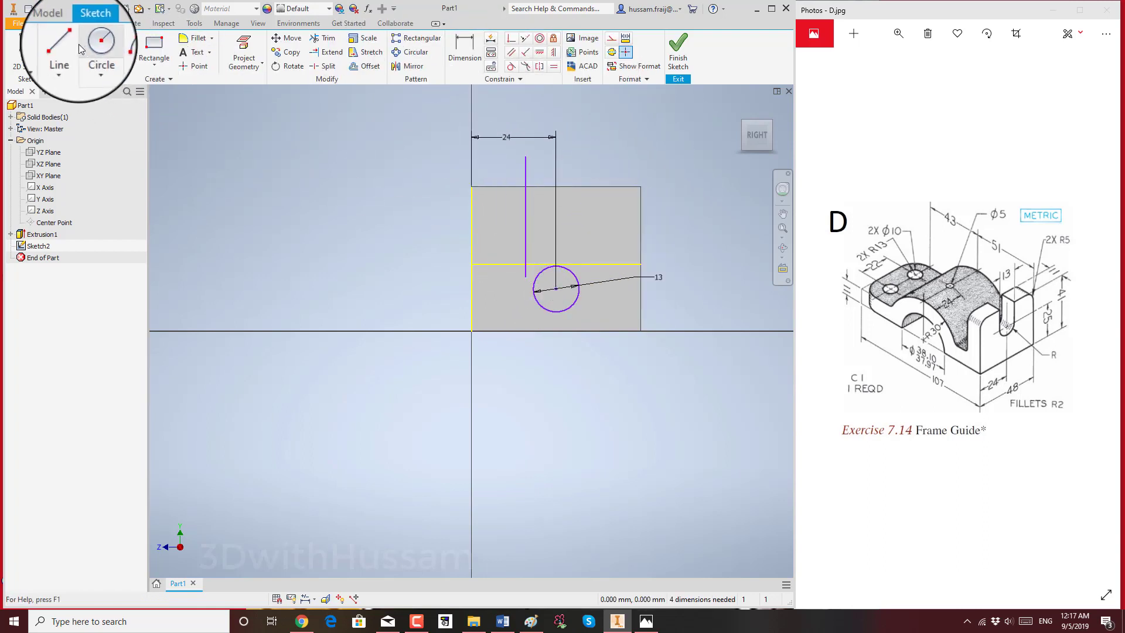
click(66, 48)
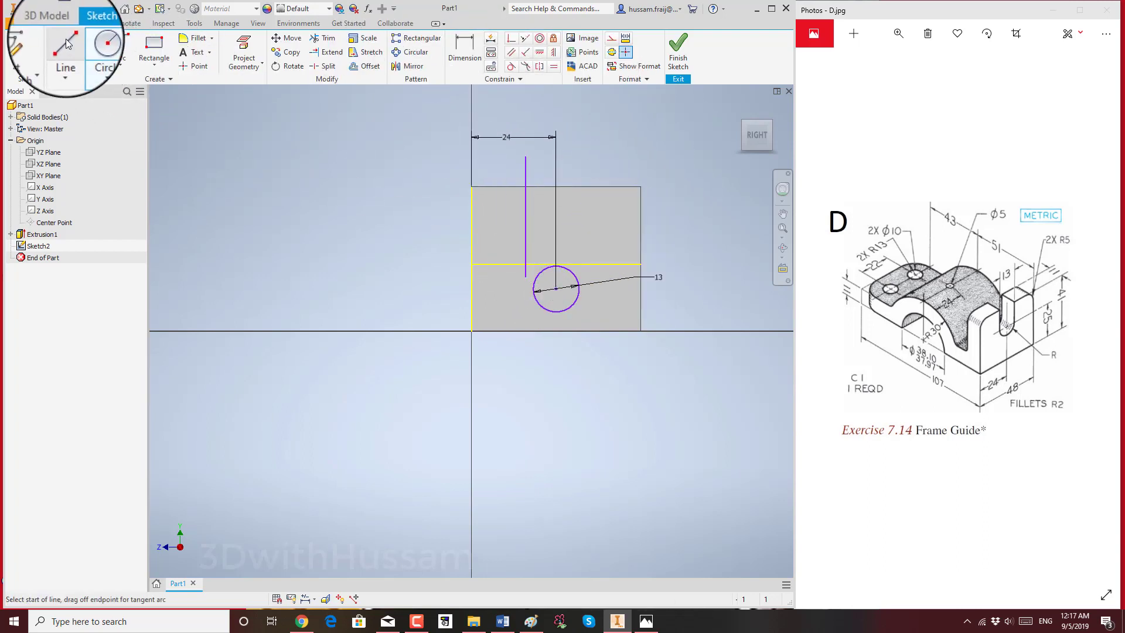
click(598, 304)
right_click(639, 199)
click(682, 192)
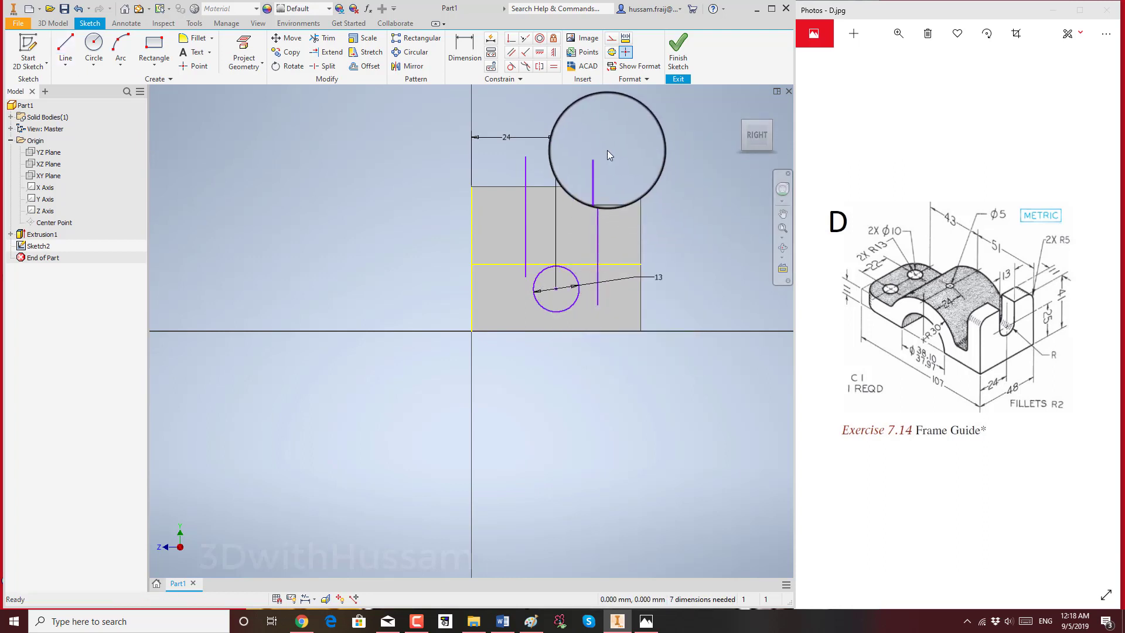
Step: Make the right line tangent to the circle, extend the left line to it, and trim the excess
click(511, 66)
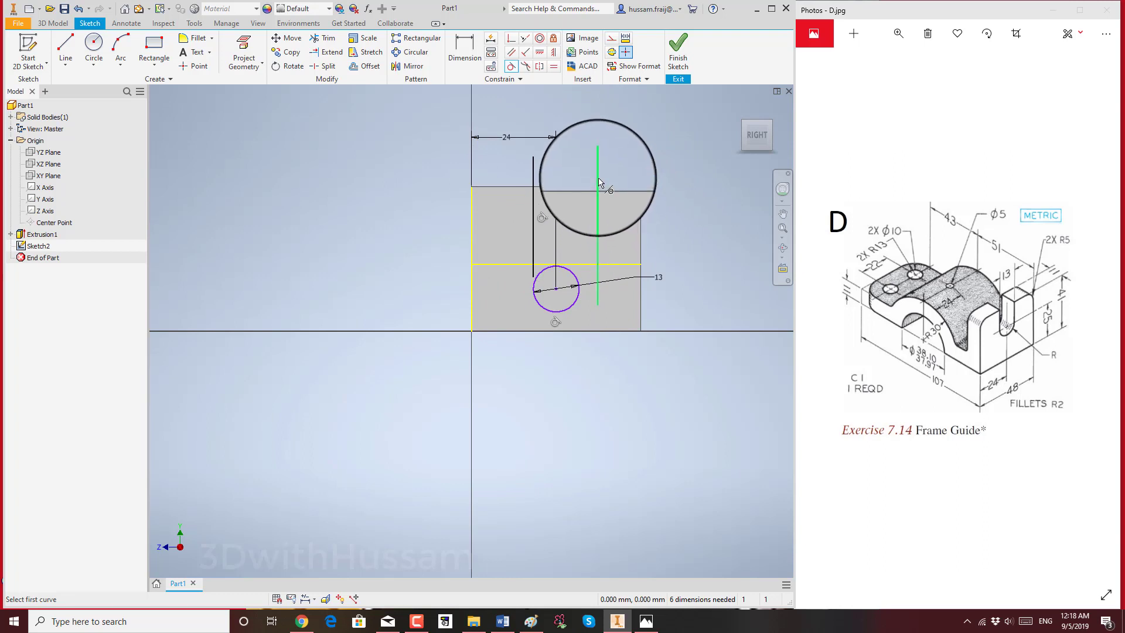
click(578, 280)
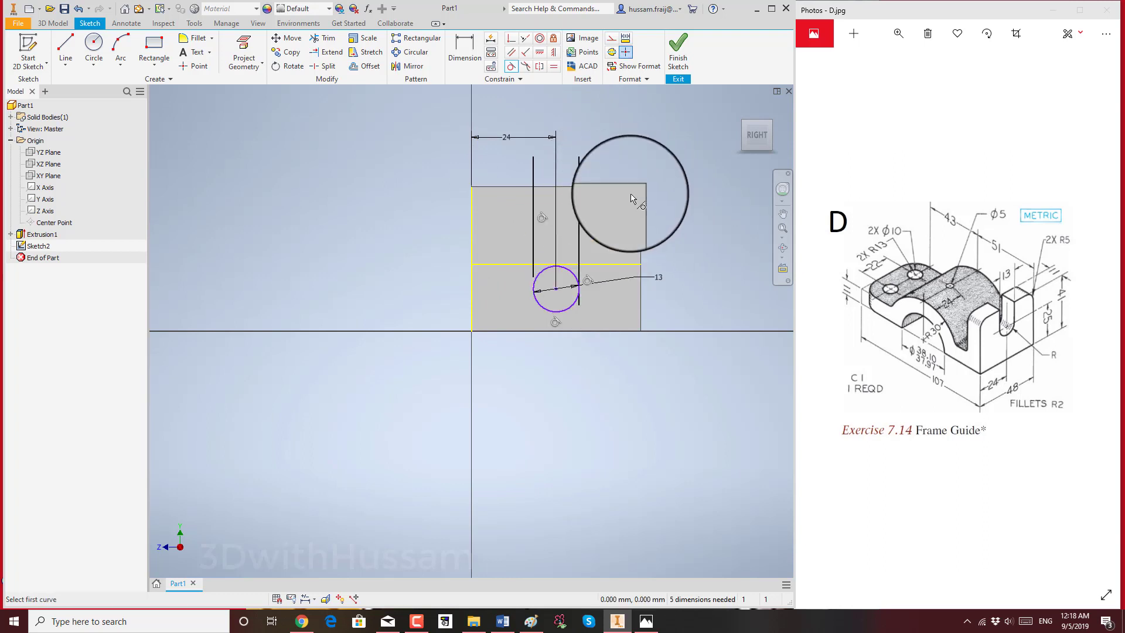
click(330, 55)
click(534, 247)
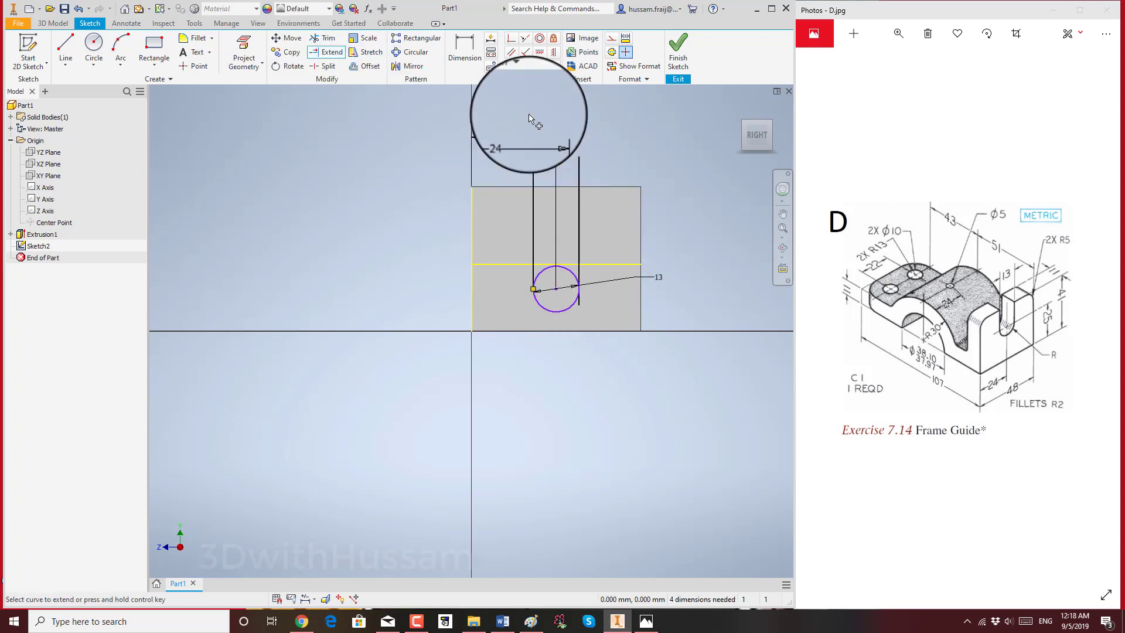
click(324, 37)
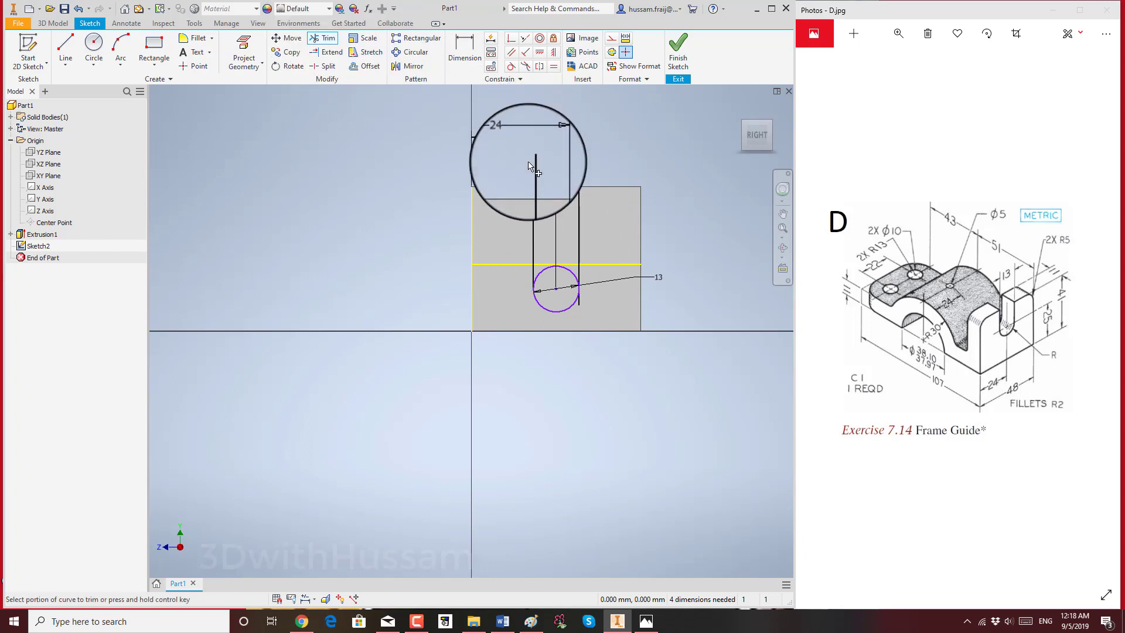
click(578, 300)
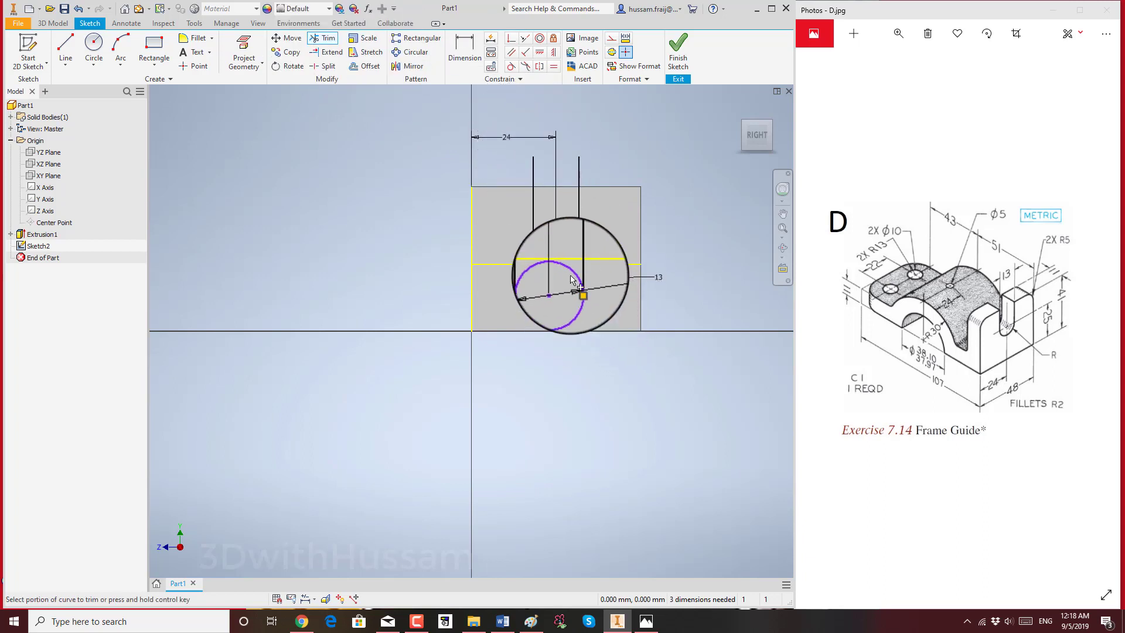
click(625, 265)
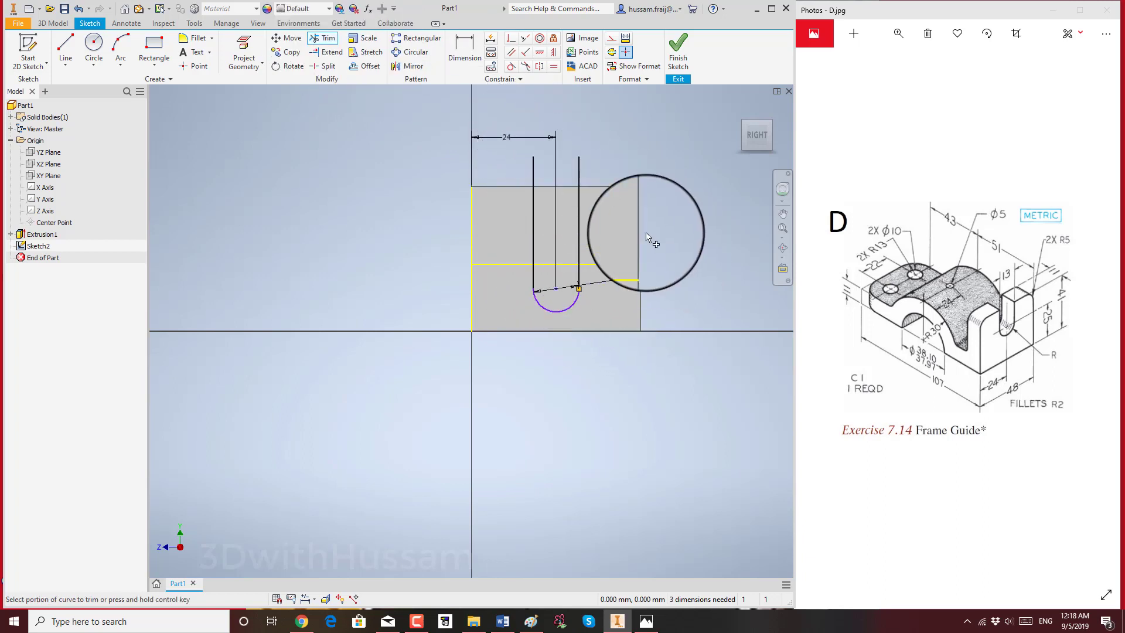
Step: Close the slot's top with a horizontal line joining the two sides
click(66, 48)
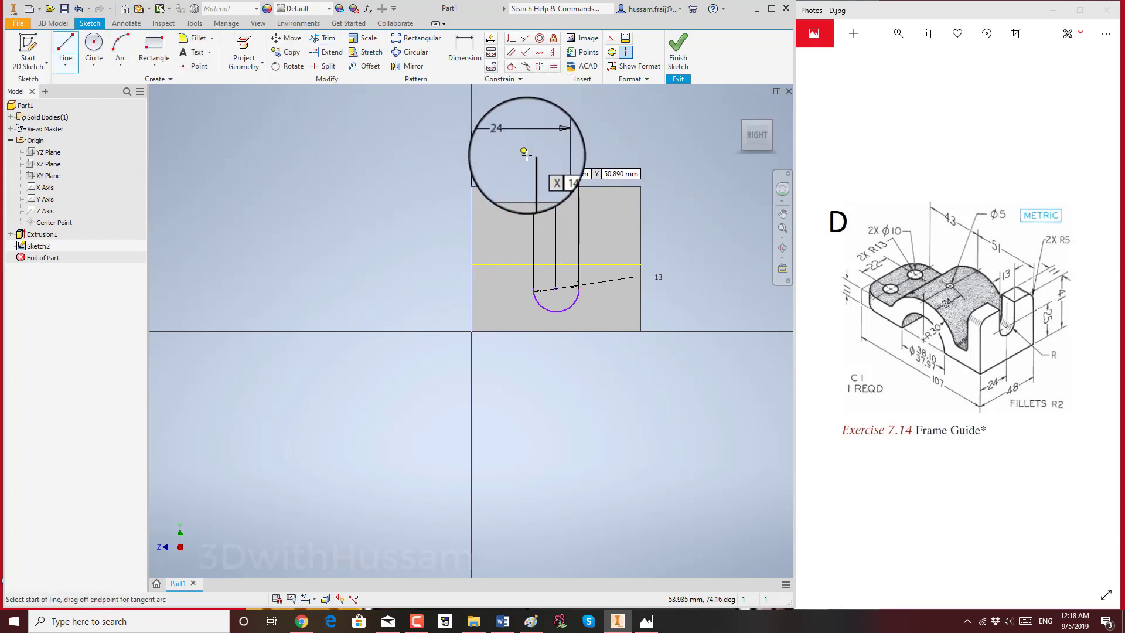
click(578, 156)
click(533, 157)
right_click(626, 117)
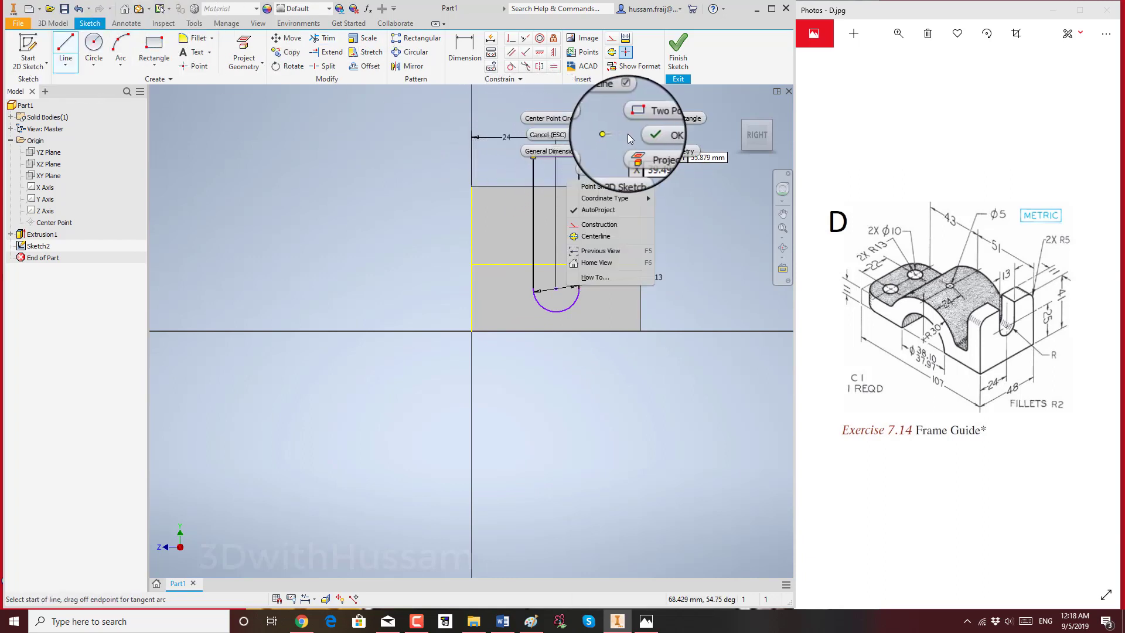
click(668, 119)
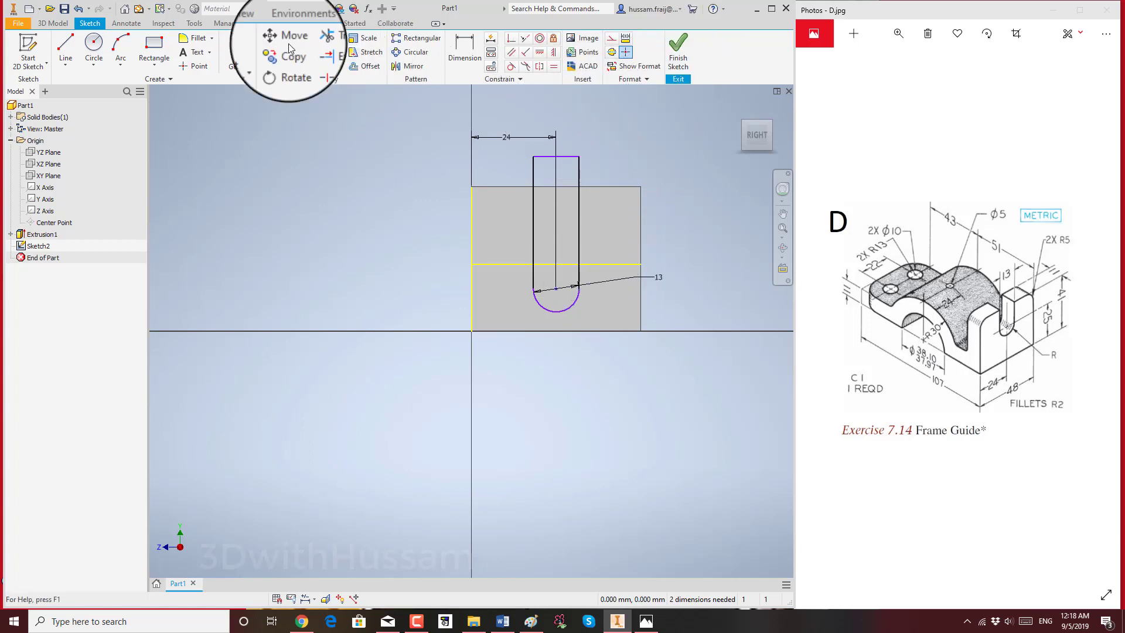
click(465, 47)
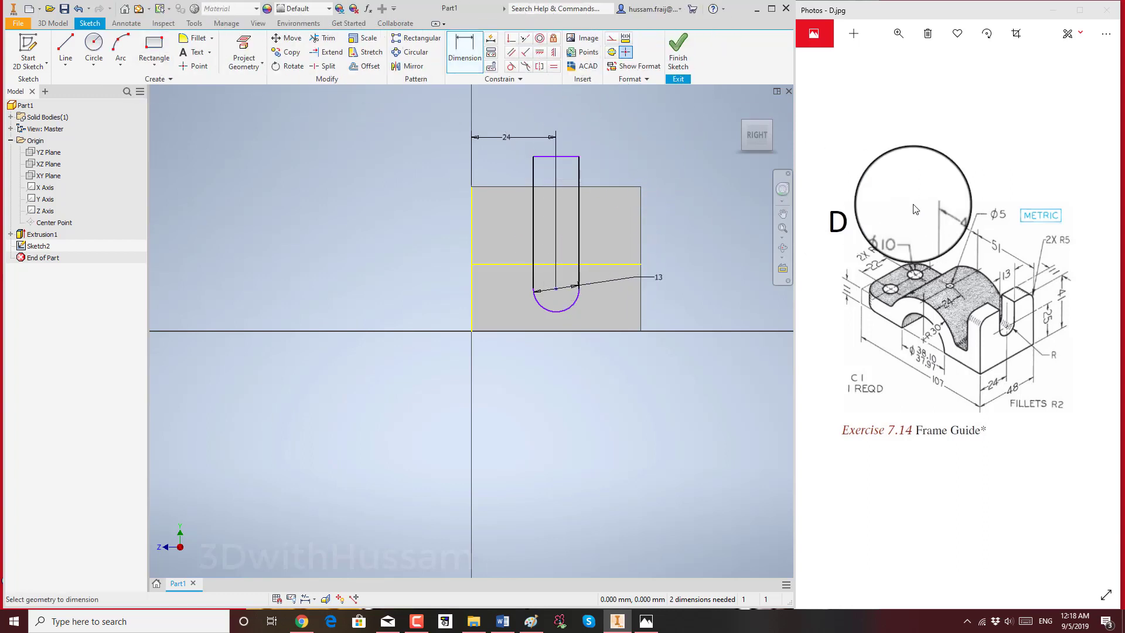
click(537, 210)
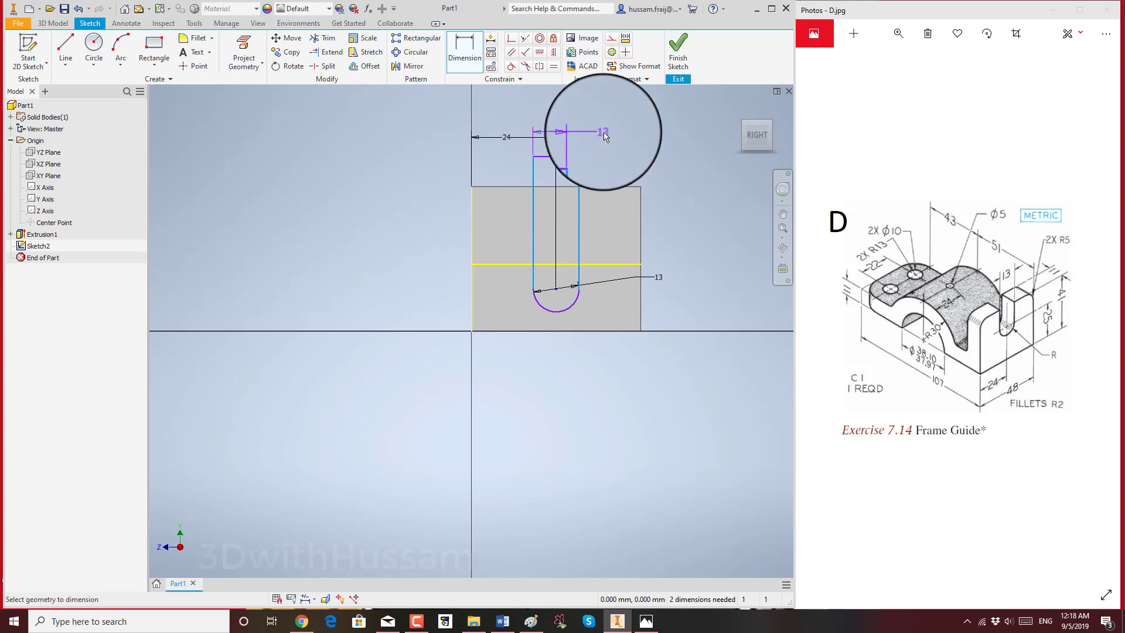
right_click(610, 138)
click(648, 131)
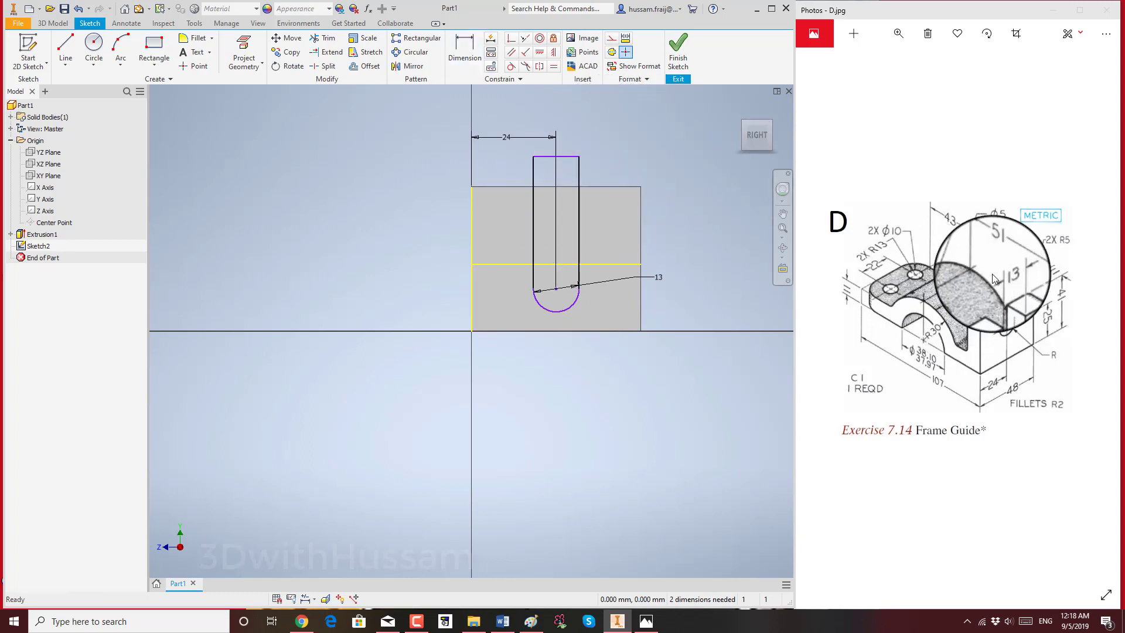
Step: Extrude both halves of the rounded slot profile as an 11 mm deep cut into the end block
click(678, 50)
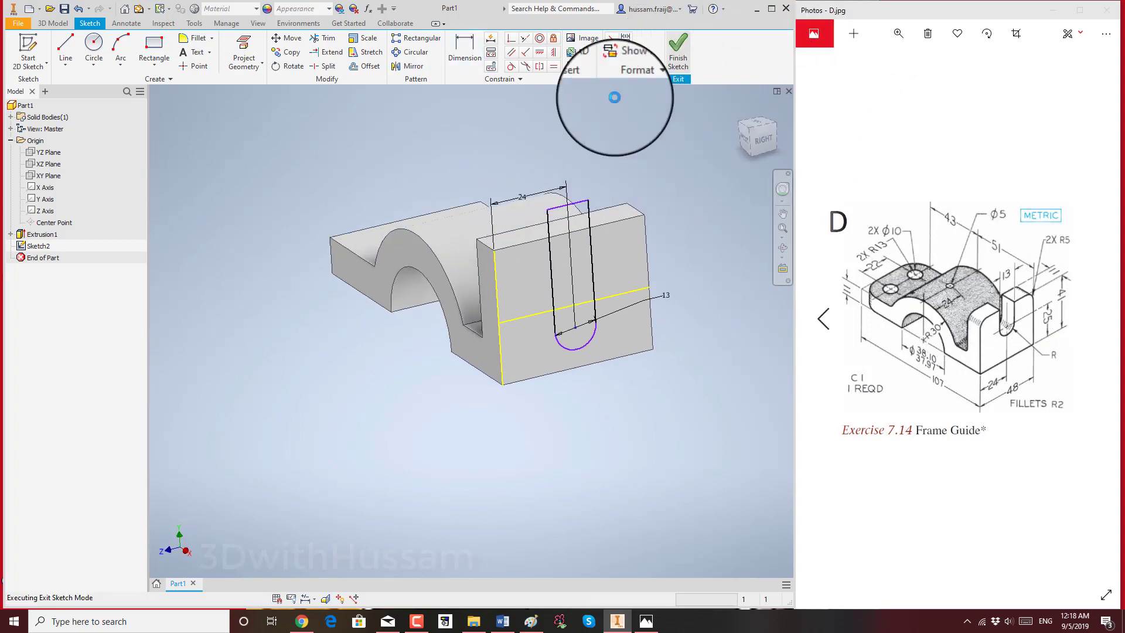
click(66, 47)
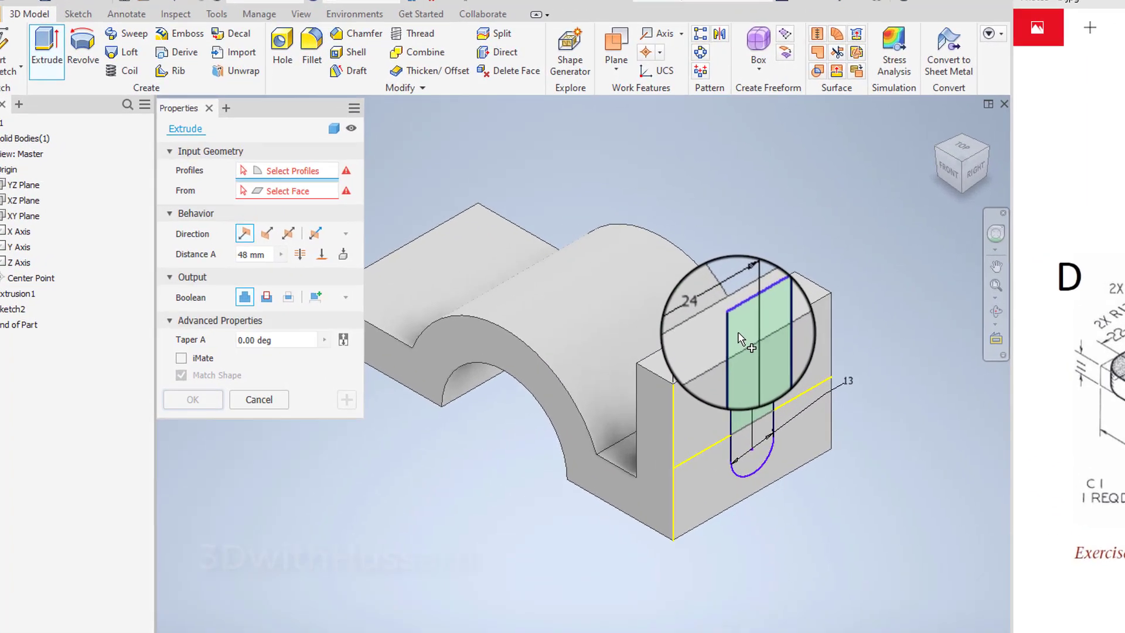
click(598, 275)
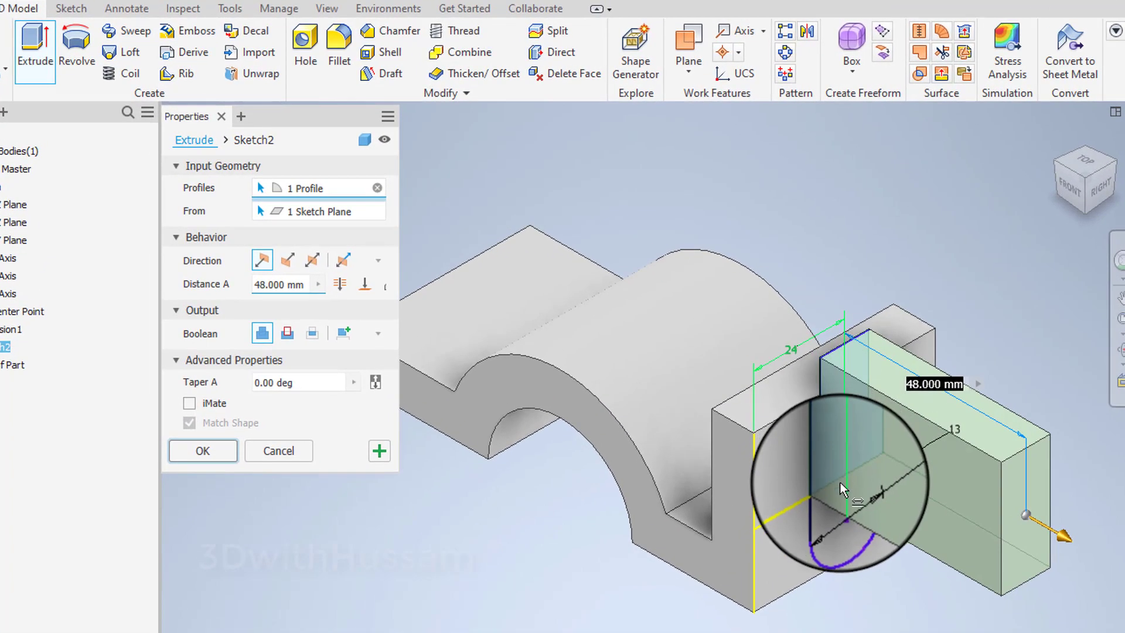
click(838, 499)
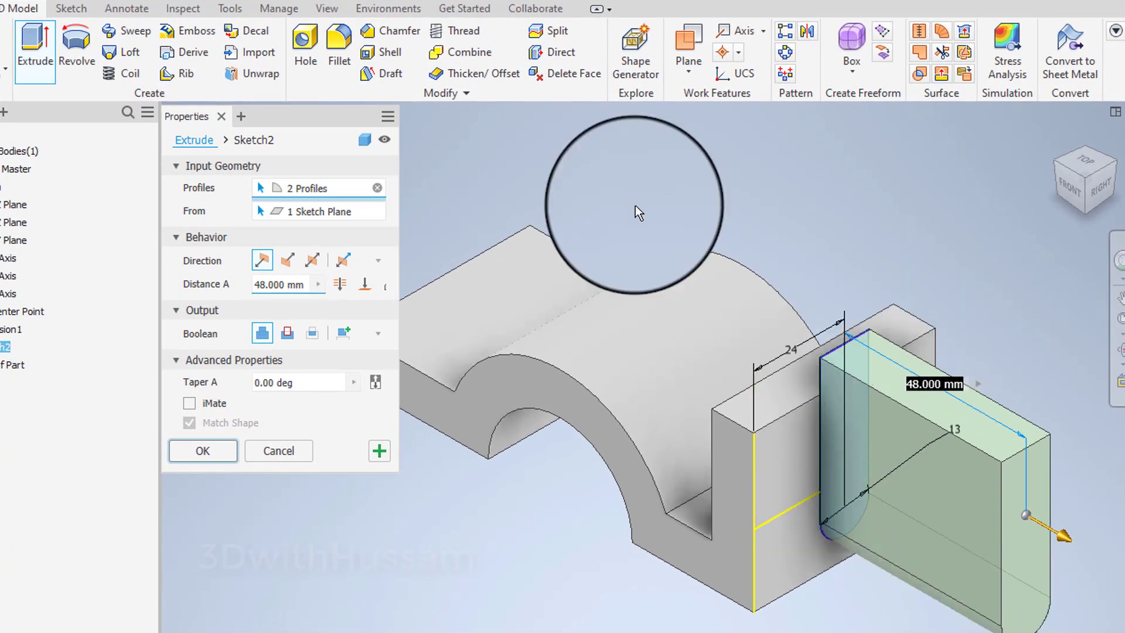
click(287, 260)
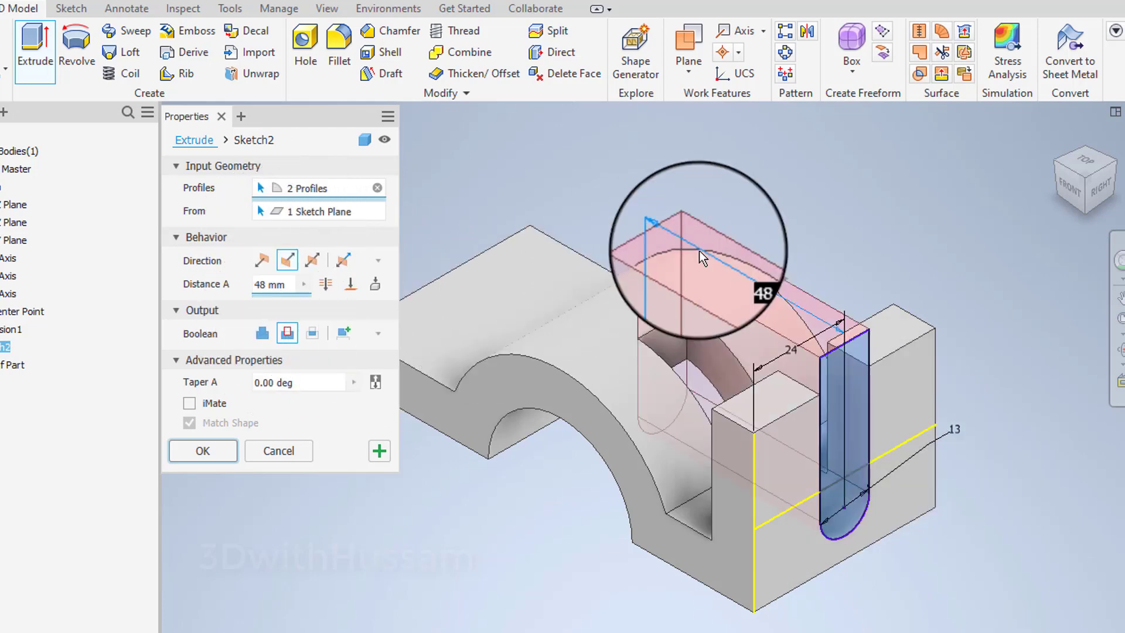
drag(634, 272, 757, 331)
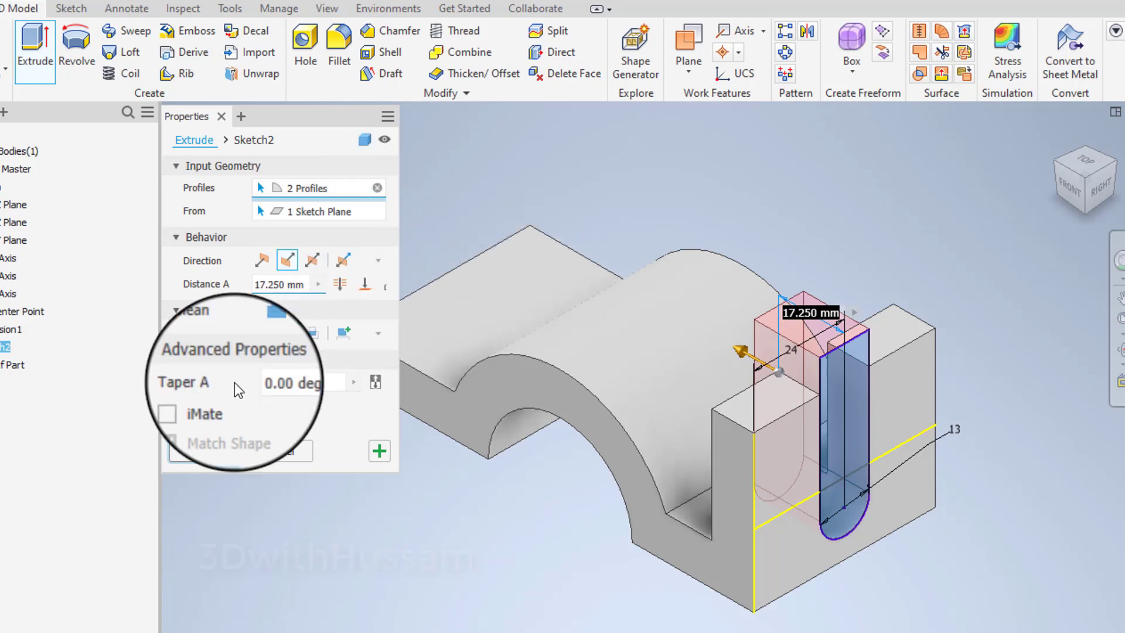
click(352, 284)
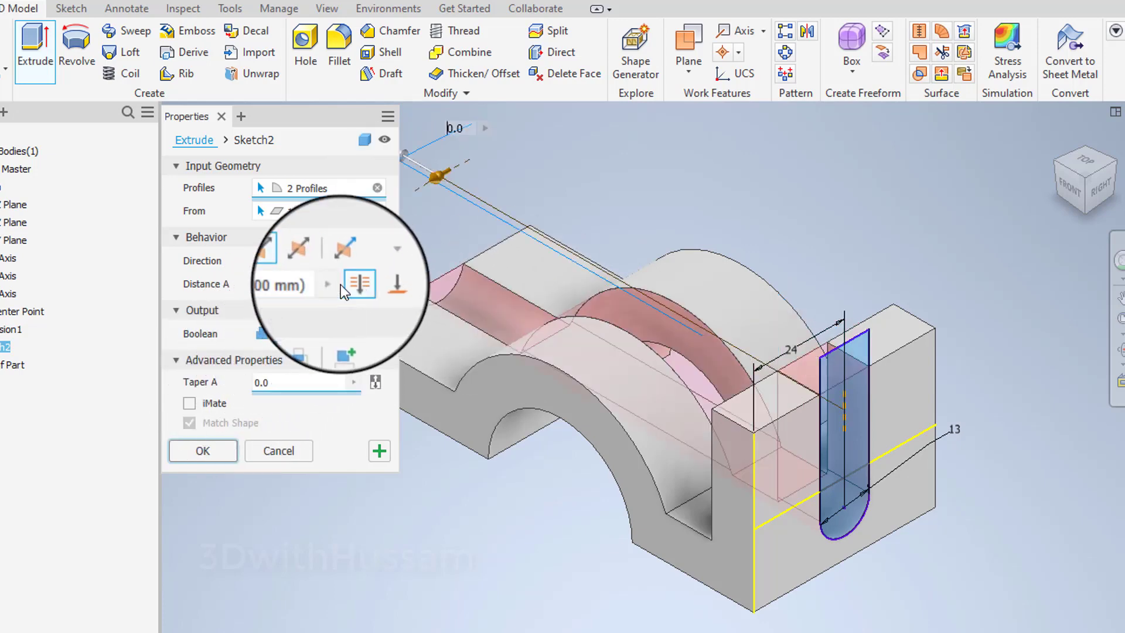
click(377, 283)
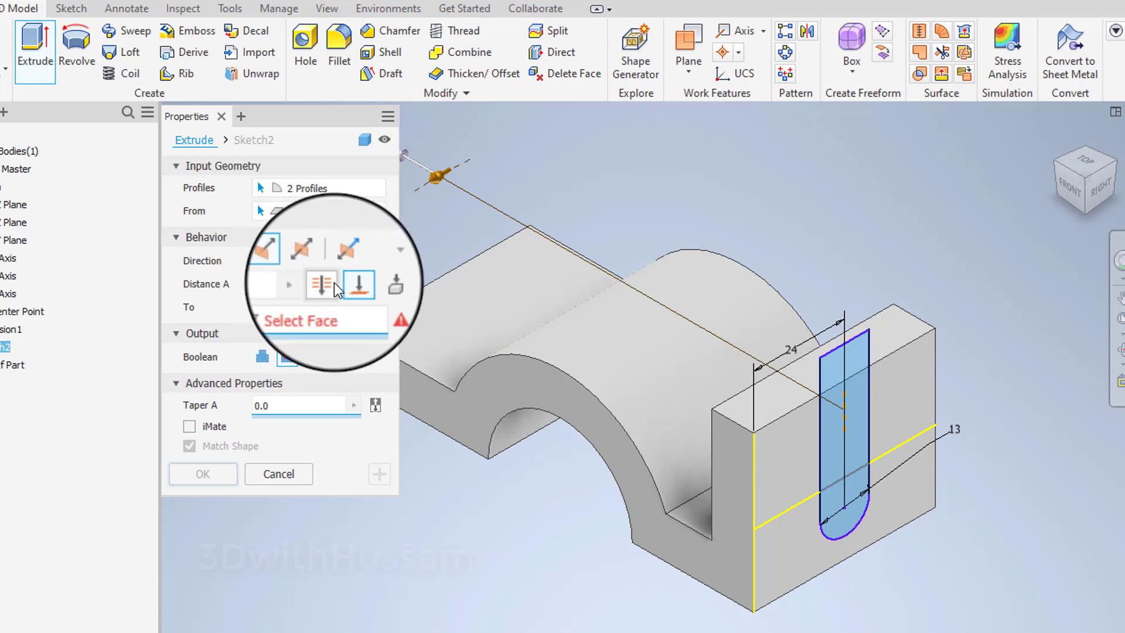
click(283, 280)
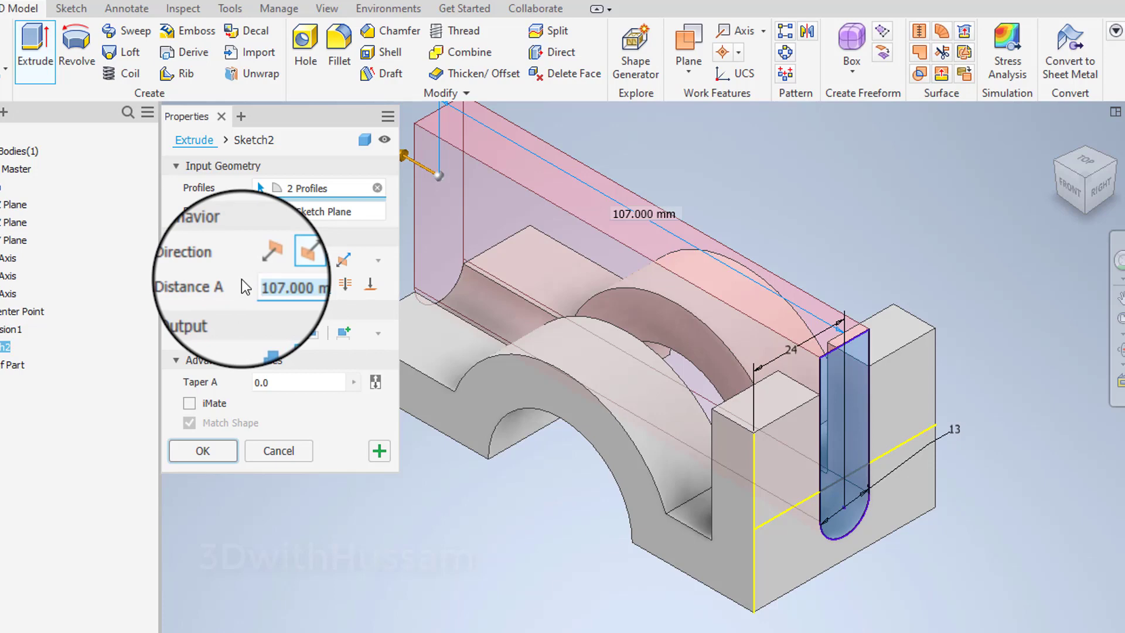
text(11)
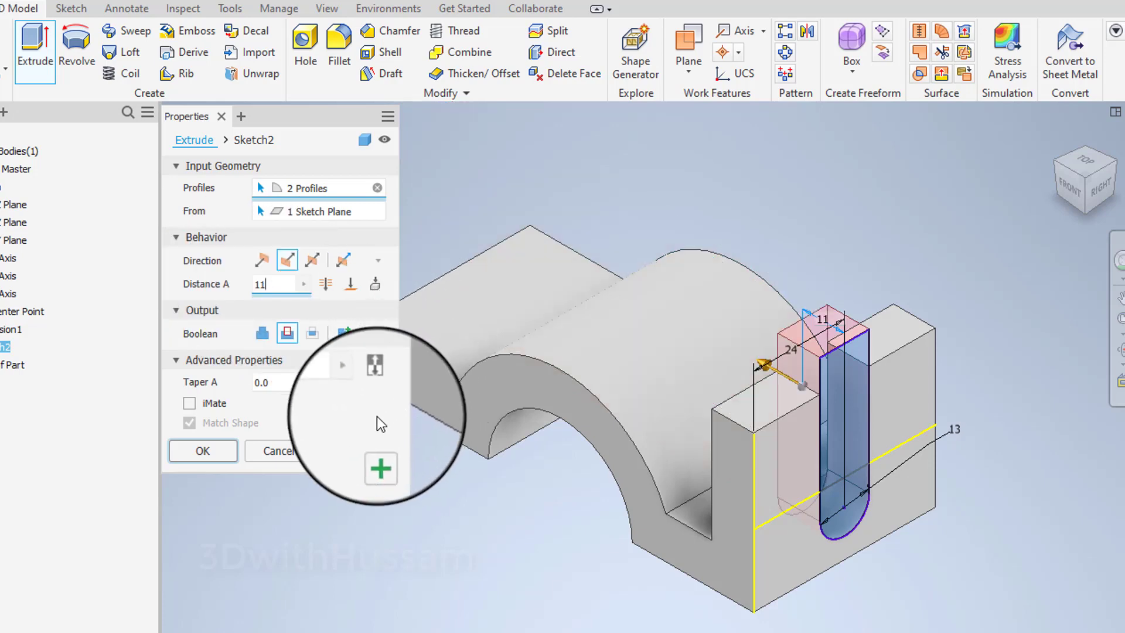
click(206, 451)
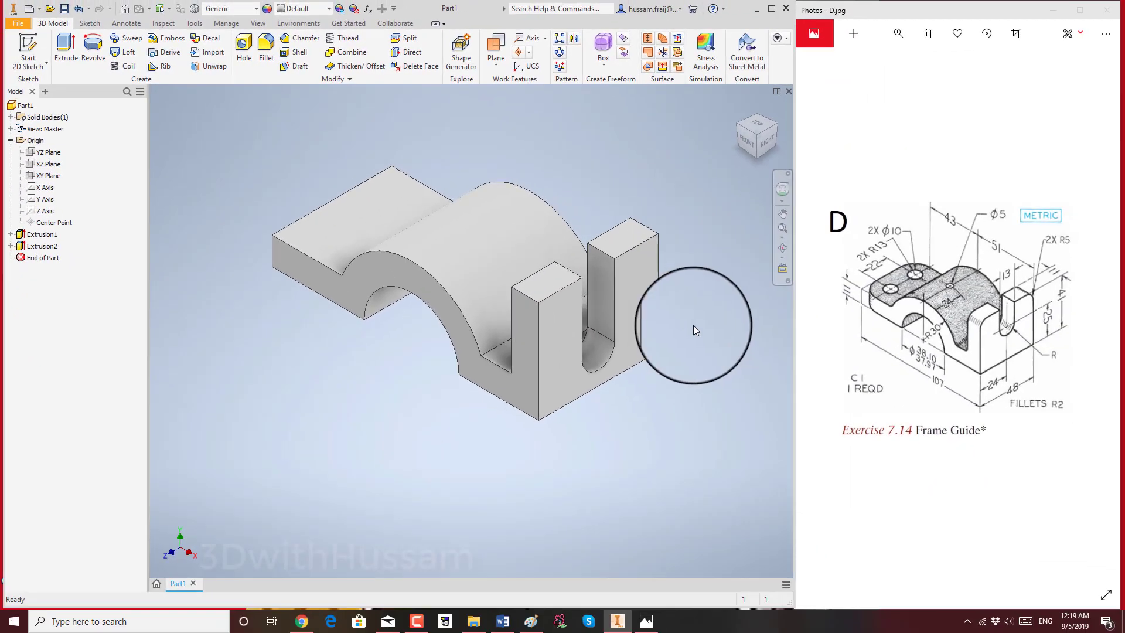
scroll(637, 325, down, 3)
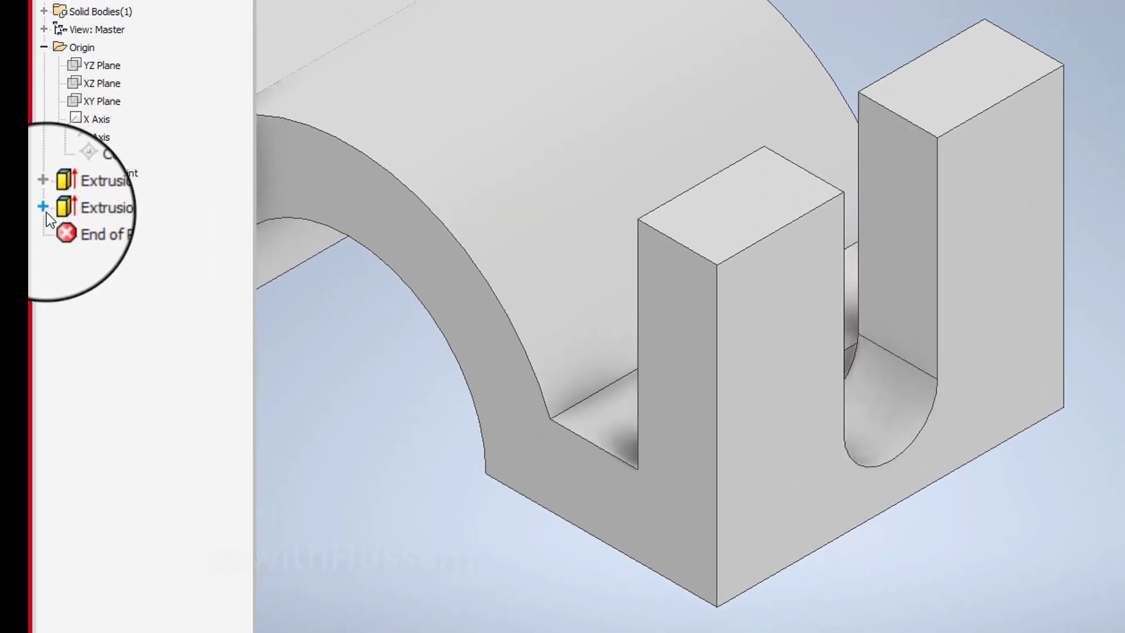
Step: Edit Sketch2 under Extrusion2 to dimension the arc centre 25 mm above the bottom edge
click(0, 201)
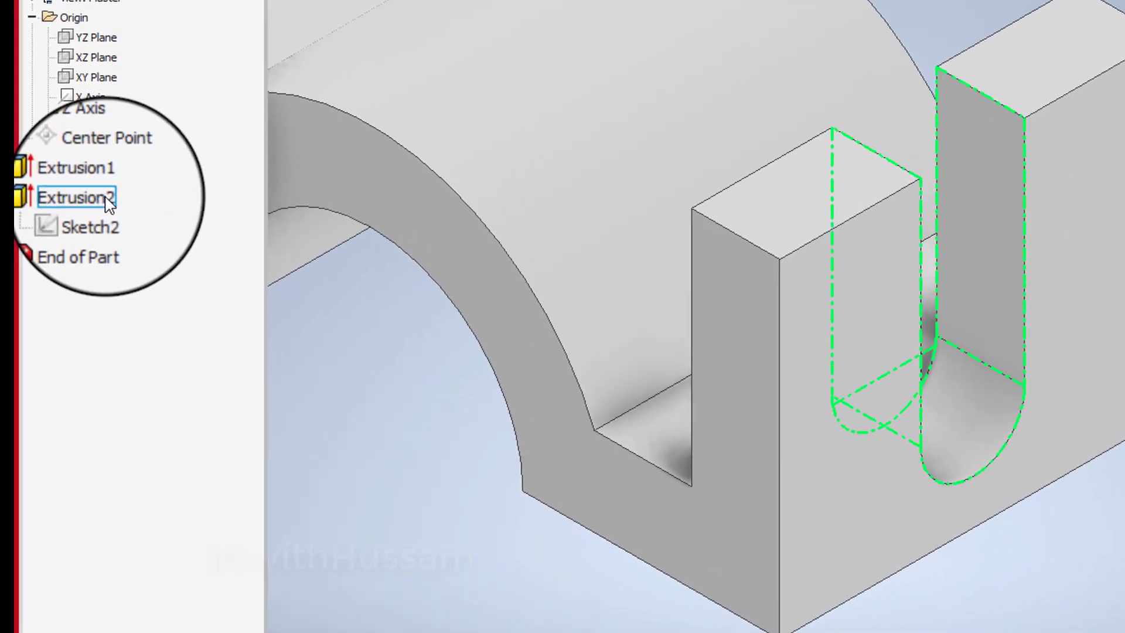
click(96, 206)
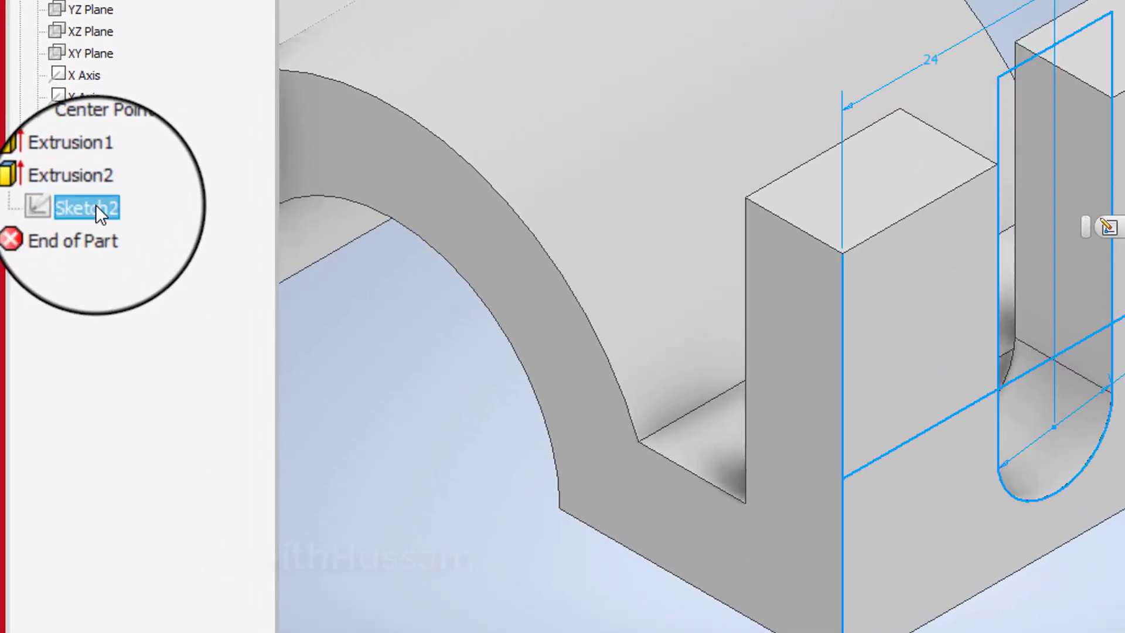
right_click(96, 207)
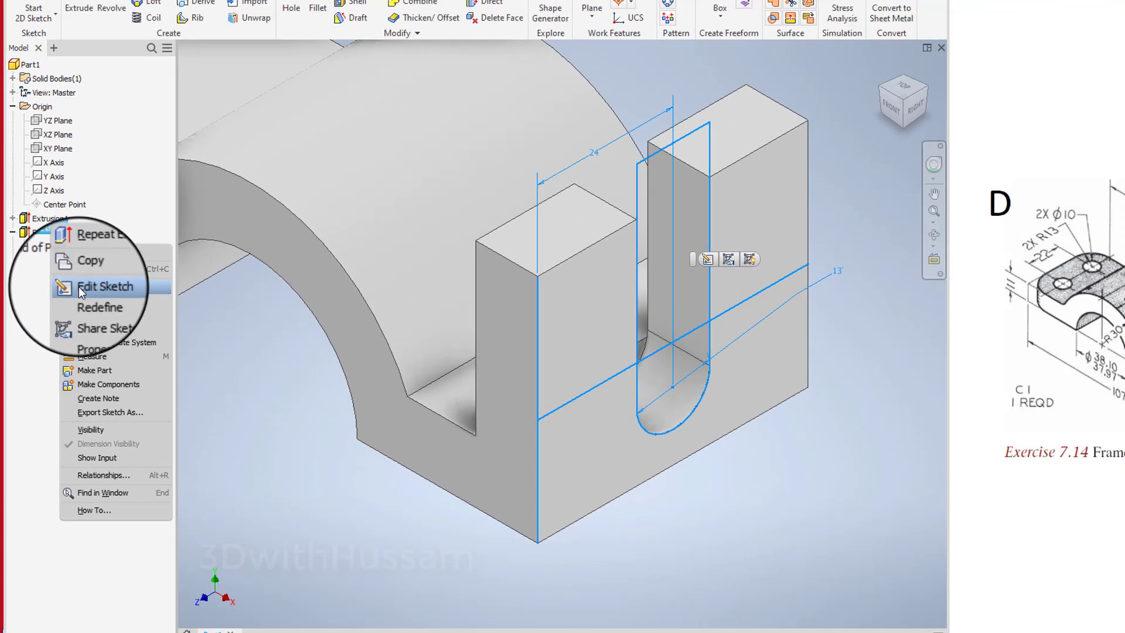
click(128, 279)
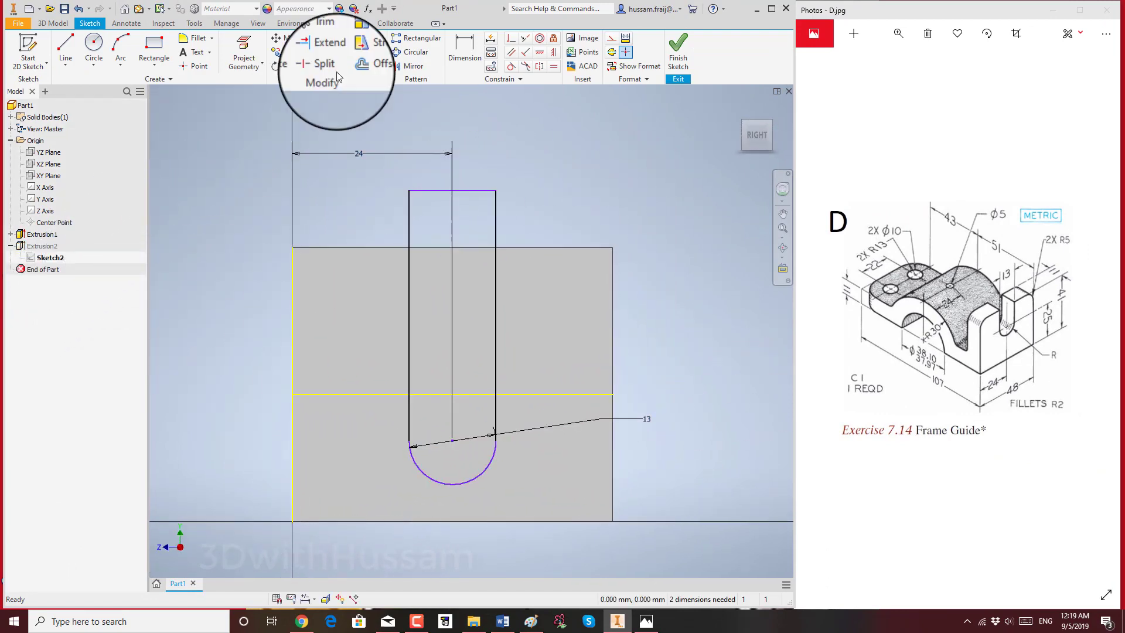
click(460, 44)
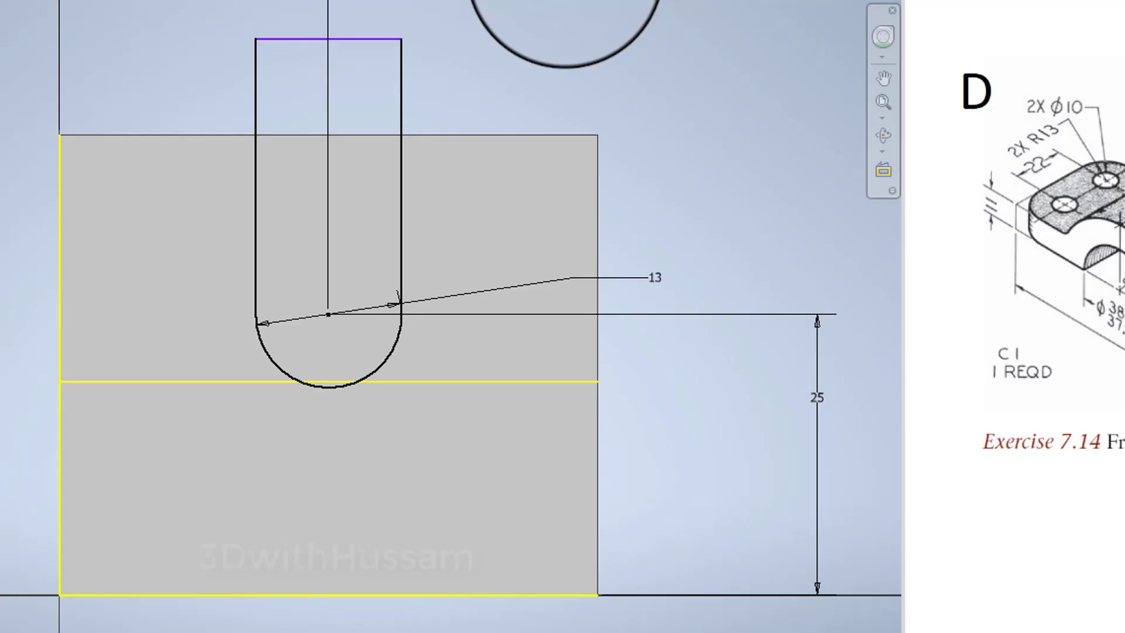
click(678, 47)
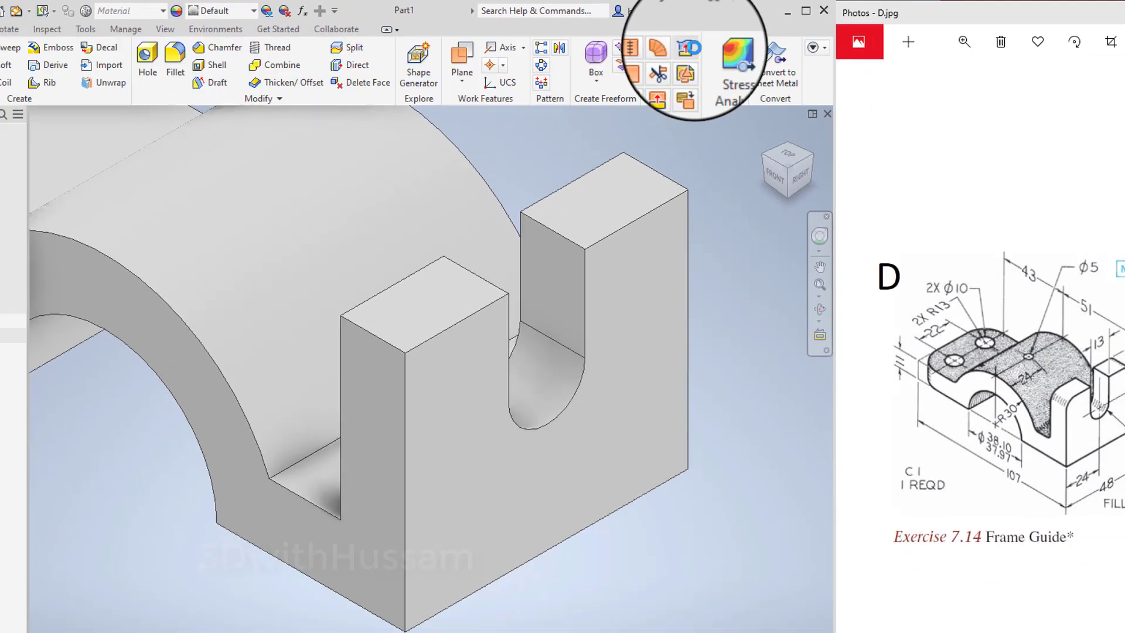
Step: Compare the model against the reference photo of the real Frame Guide part
key(Left)
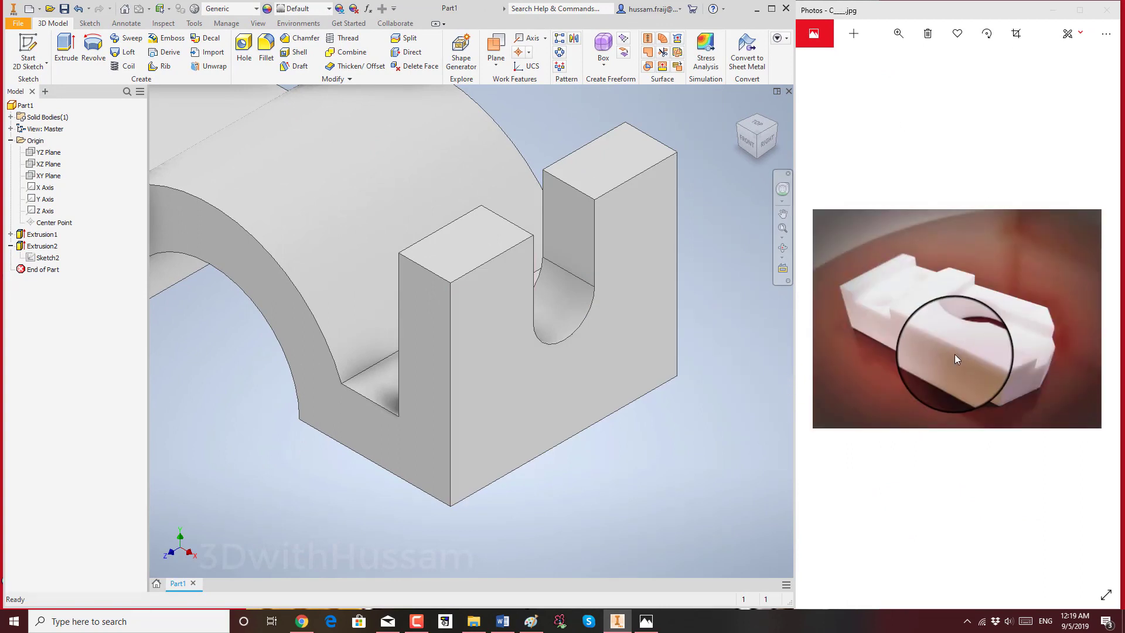
key(Right)
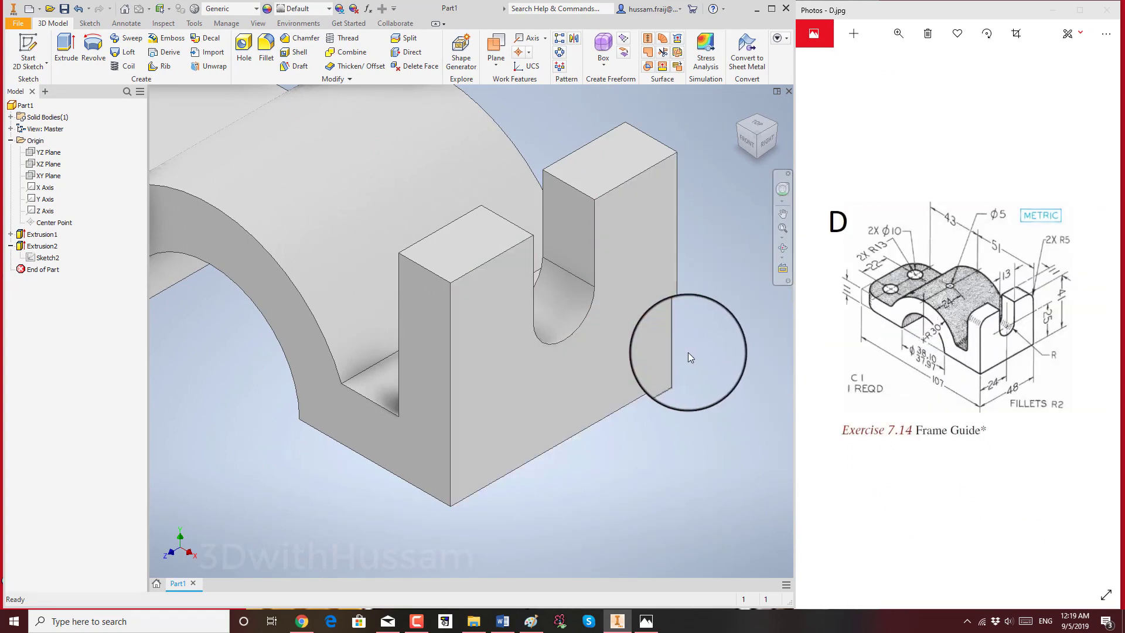
scroll(716, 347, up, 2)
scroll(718, 351, down, 5)
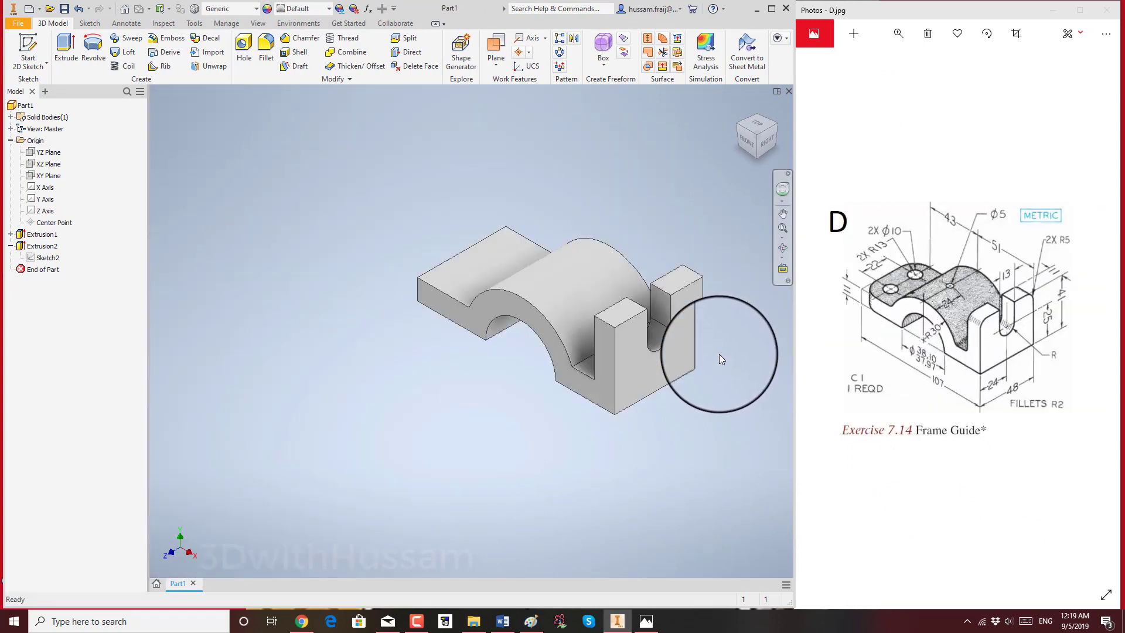
scroll(715, 276, up, 3)
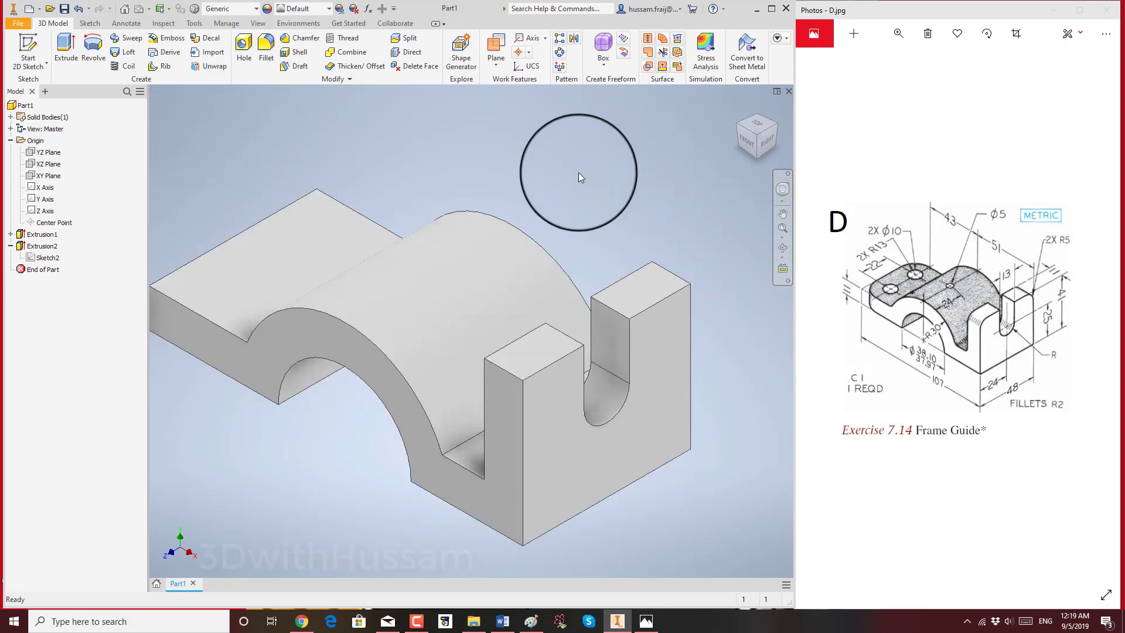
scroll(522, 223, down, 2)
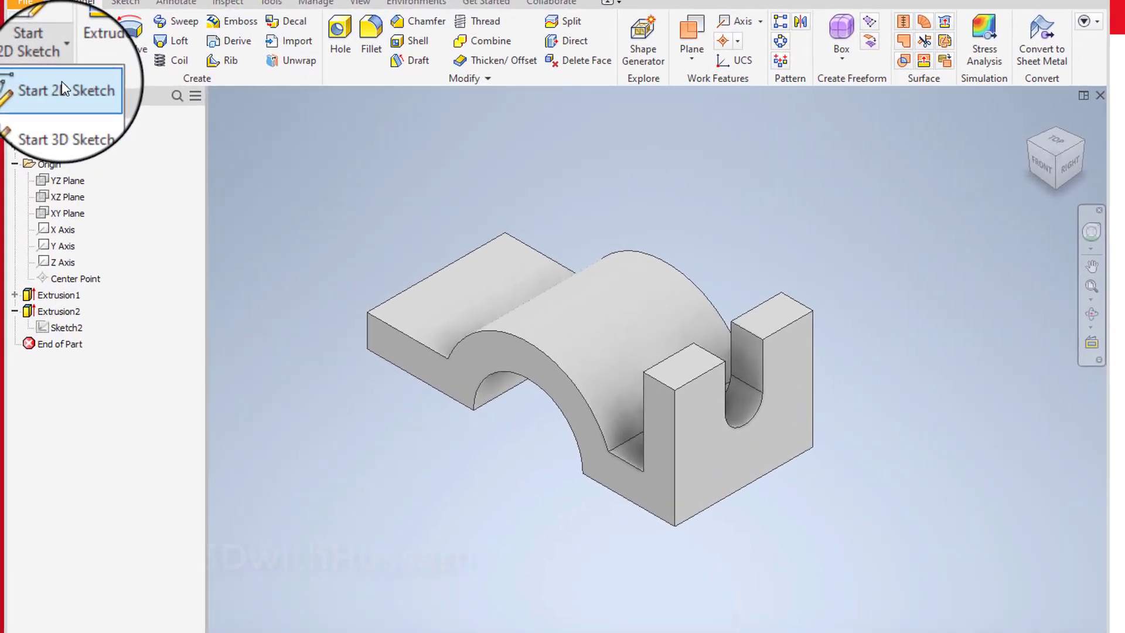
Step: Start a sketch on the flange face and draw two circles, one above the other
click(43, 71)
click(351, 240)
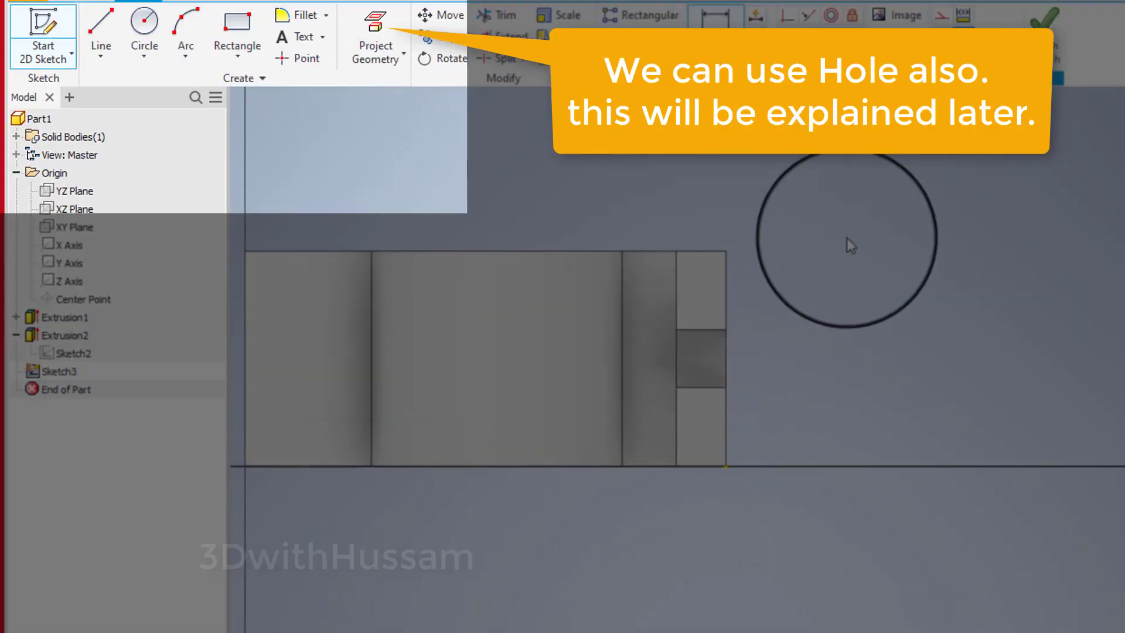
click(144, 30)
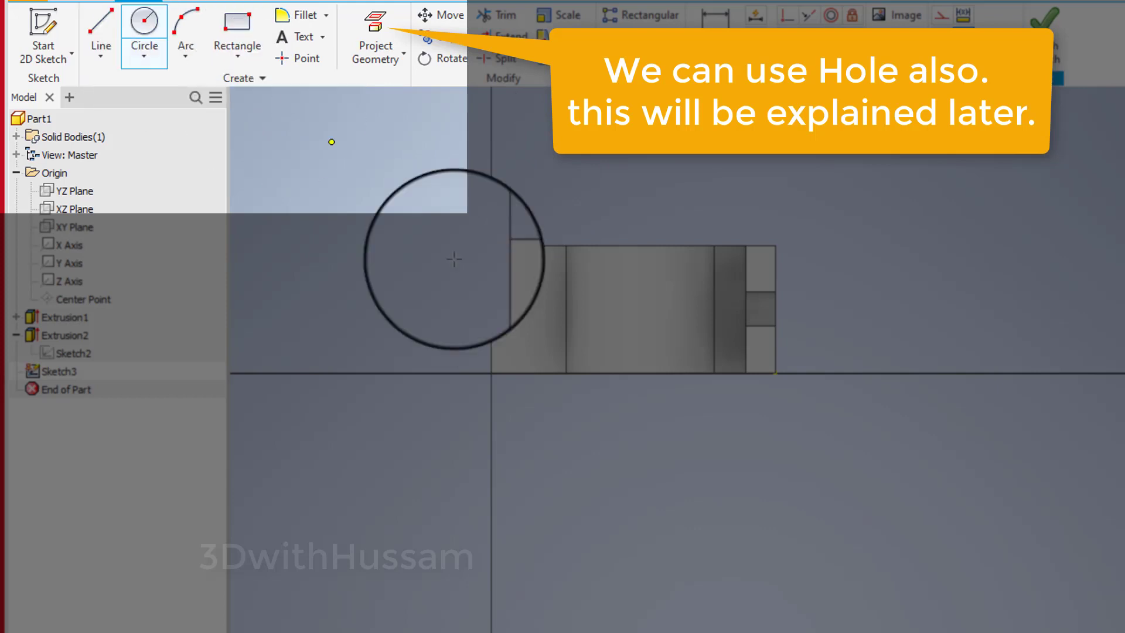
click(513, 328)
click(535, 338)
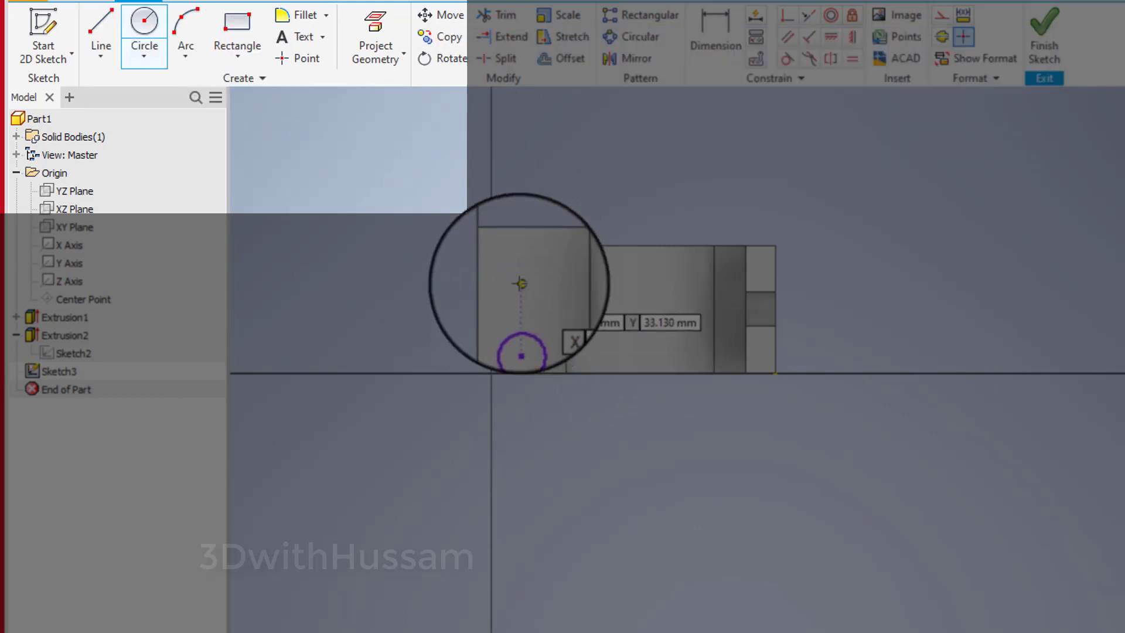
click(519, 274)
click(527, 283)
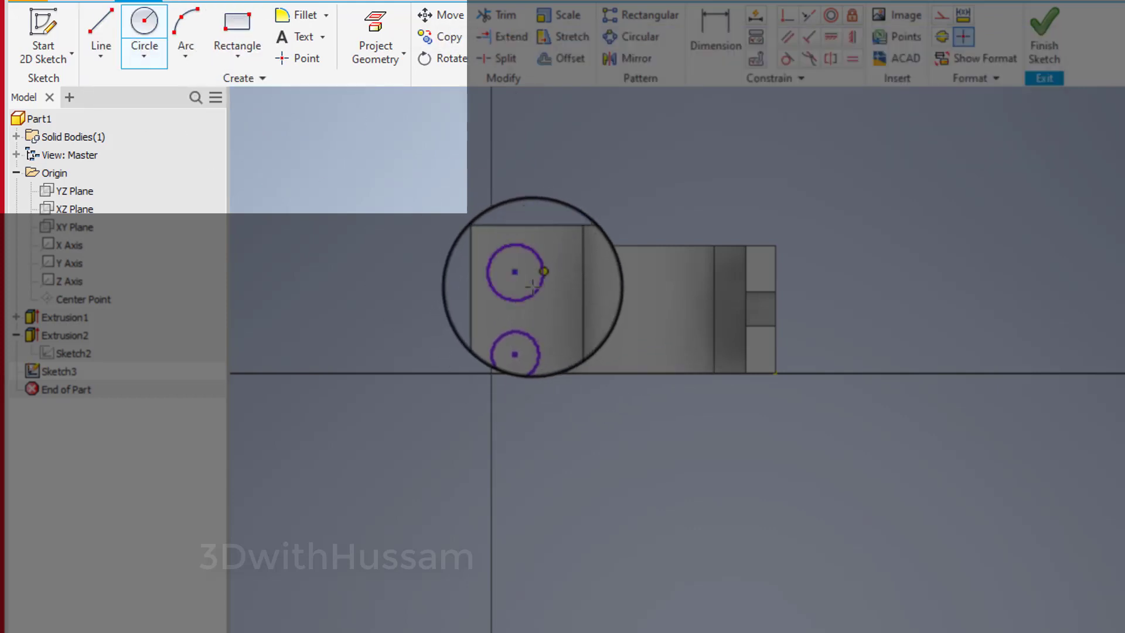
key(Escape)
scroll(498, 232, up, 3)
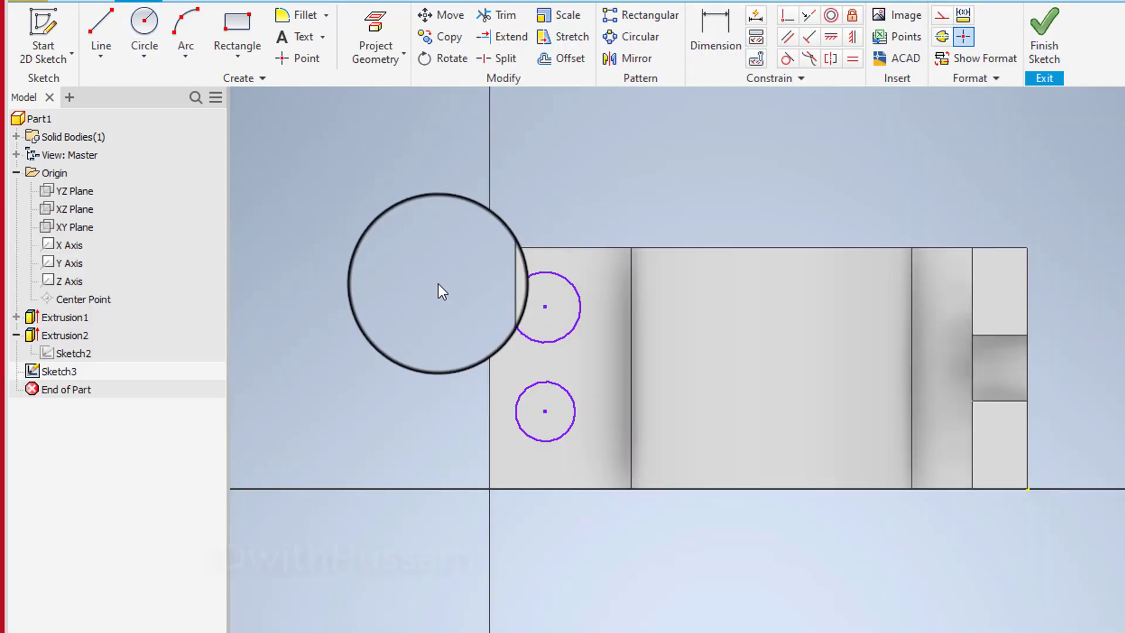
scroll(439, 284, up, 3)
Step: Dimension the two circle centres 22 mm apart vertically, discarding an unwanted 48 dimension
click(706, 28)
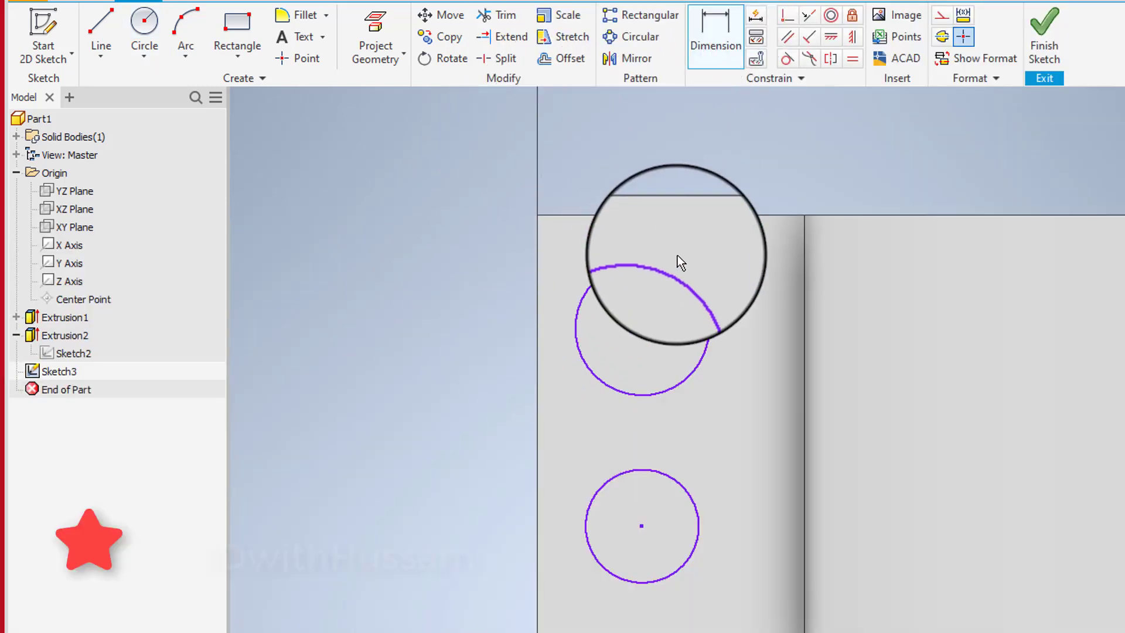
click(677, 267)
click(648, 472)
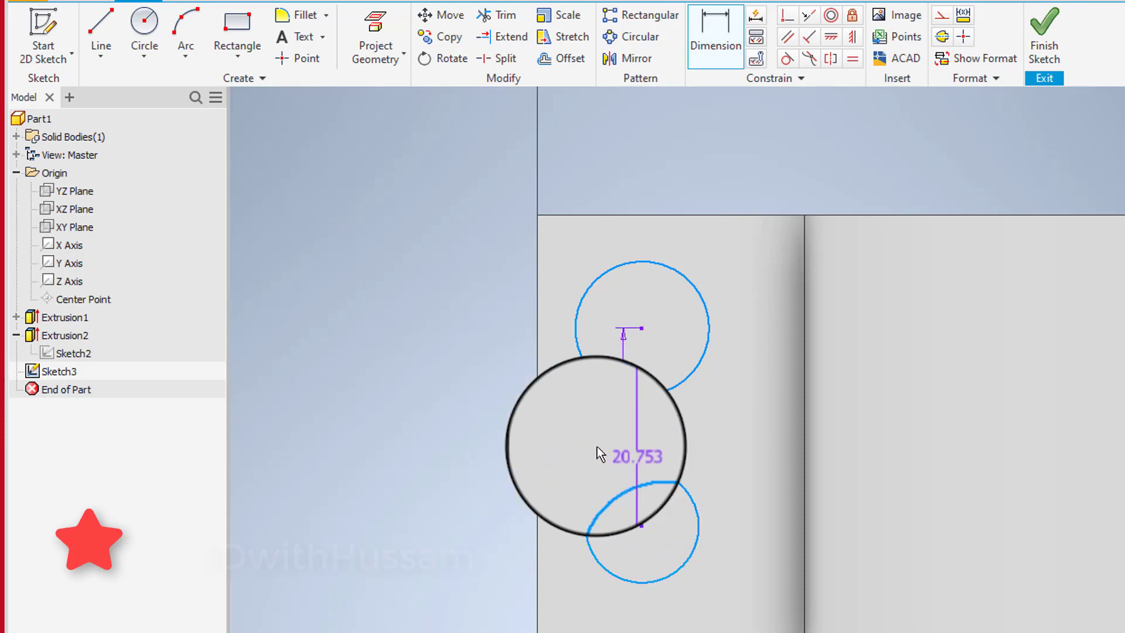
click(507, 435)
text(22)
key(Return)
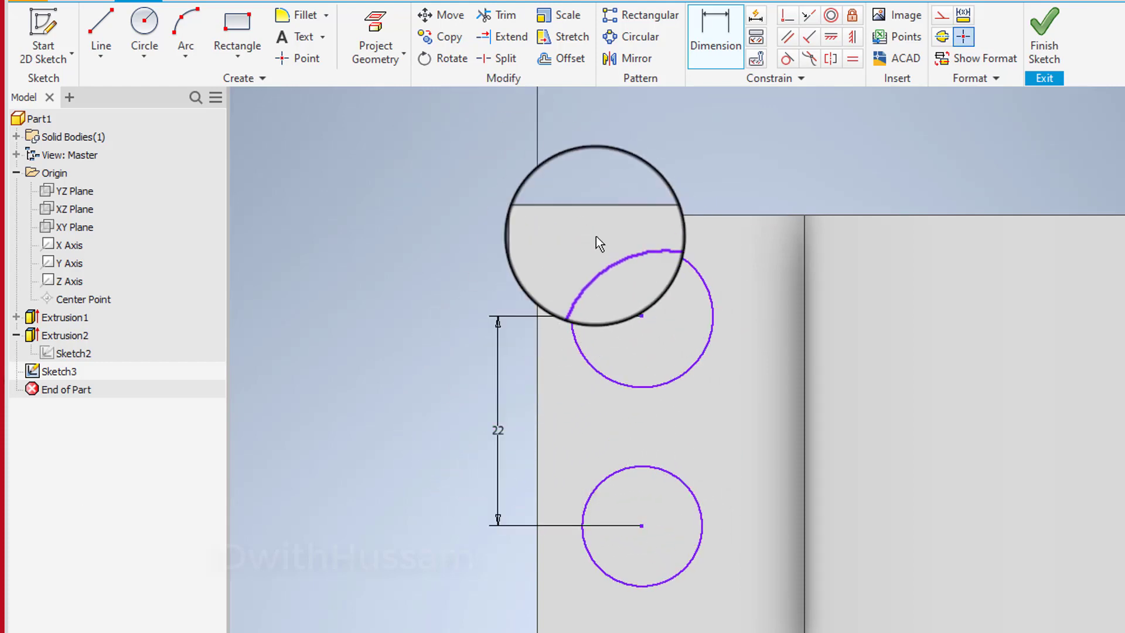
scroll(592, 243, down, 2)
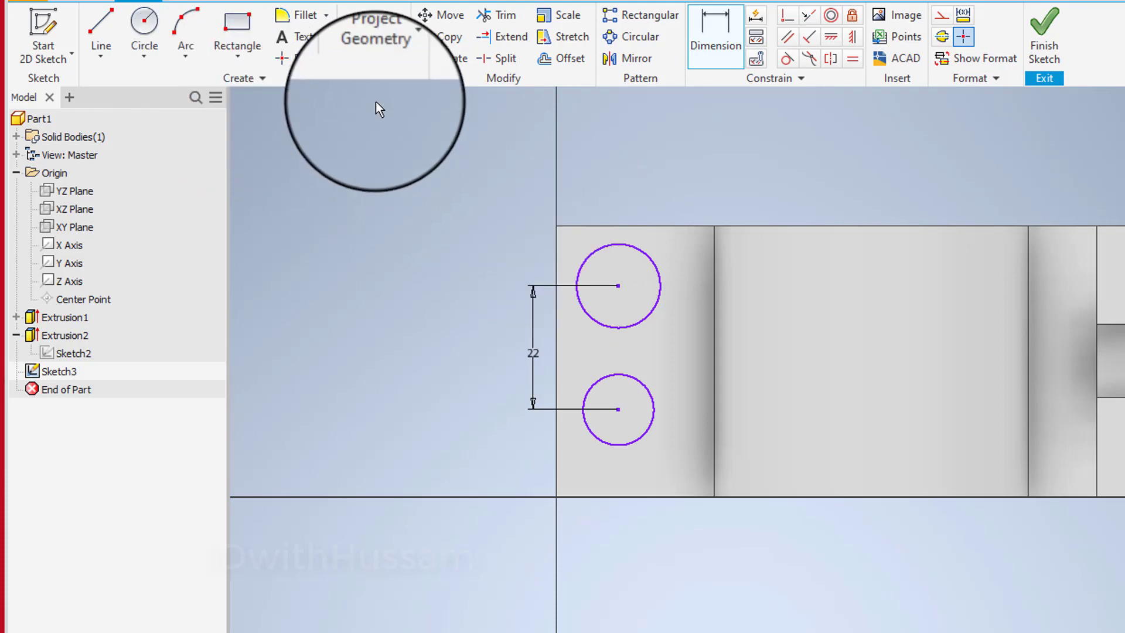
click(558, 240)
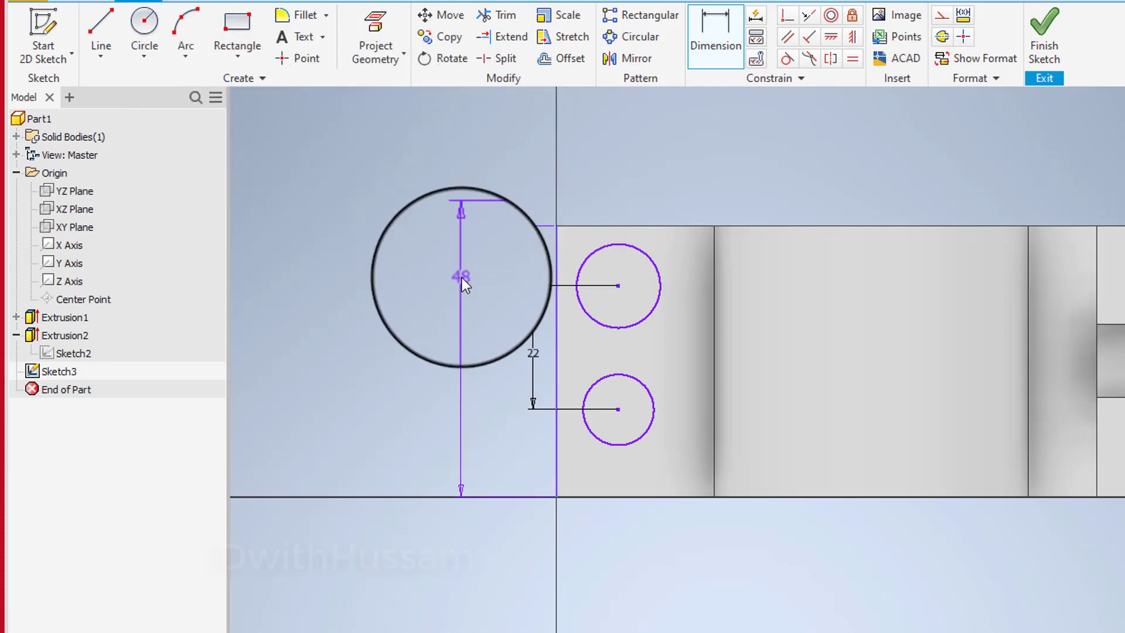
key(Escape)
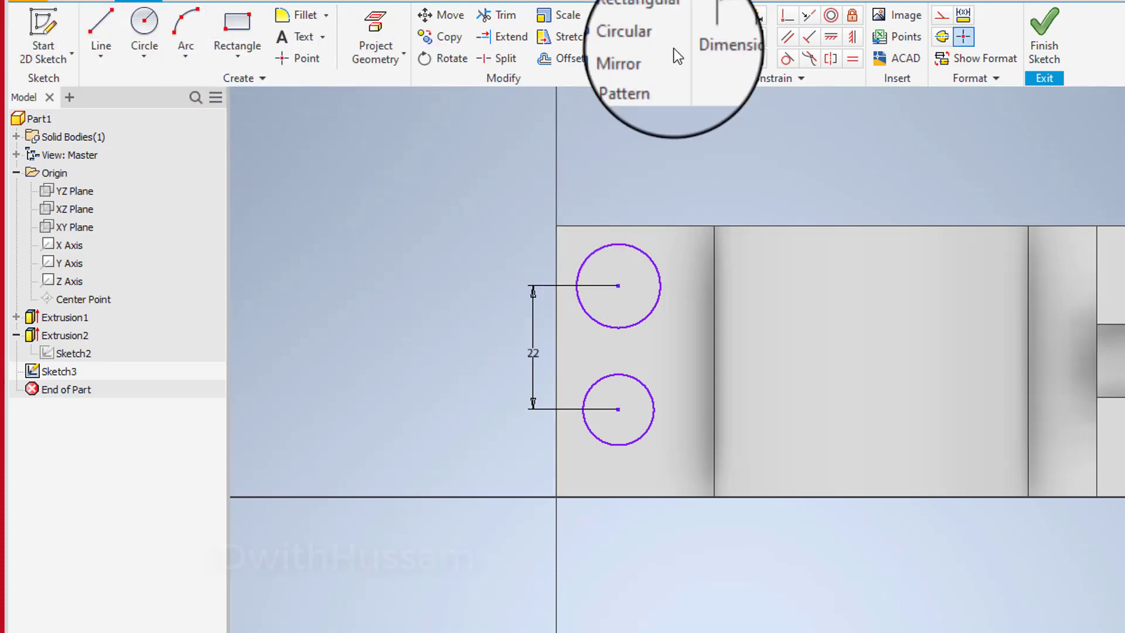
click(716, 35)
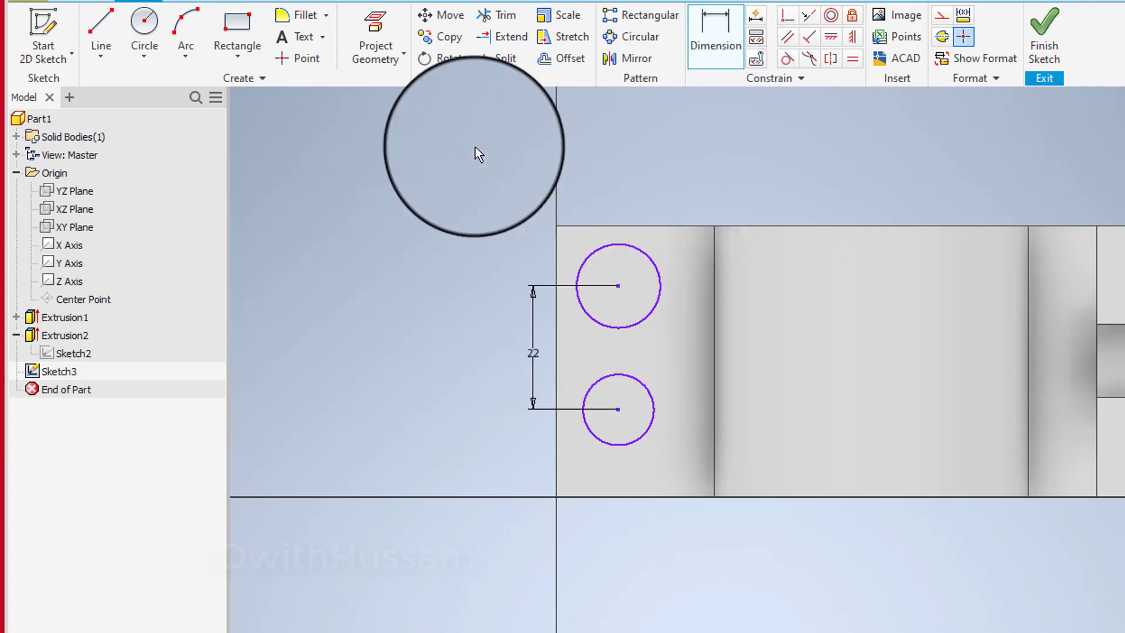
click(101, 35)
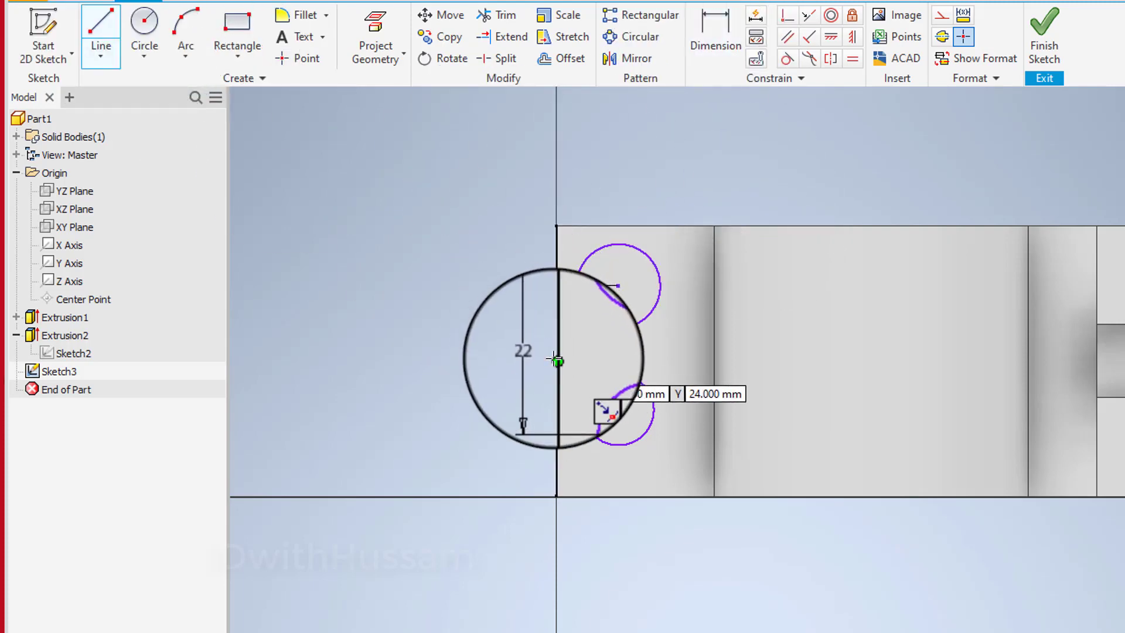
Step: Draw a horizontal line leftward from the left edge's midpoint
click(555, 360)
click(432, 360)
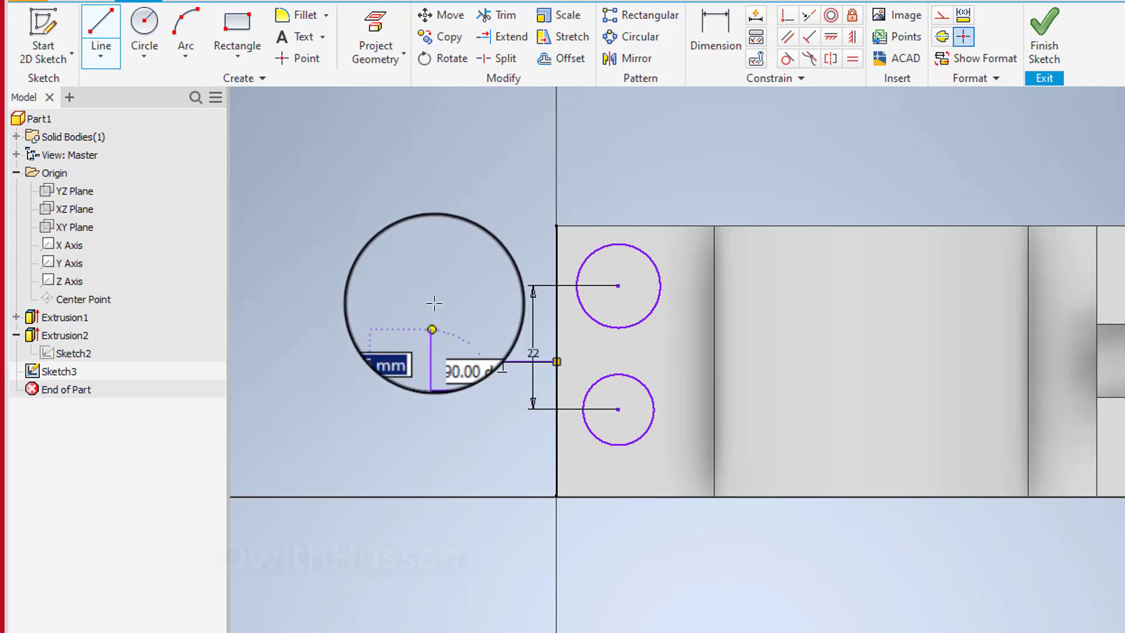
right_click(432, 281)
click(484, 270)
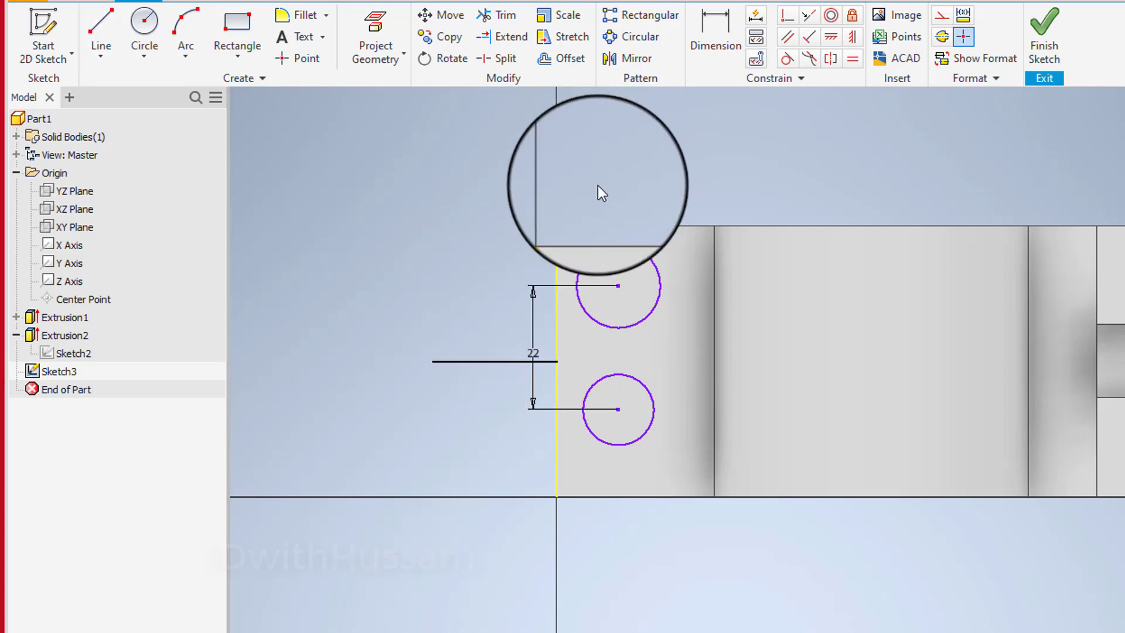
Step: Dimension the upper circle centre 22/2 (11) above the new horizontal line
click(710, 23)
click(592, 322)
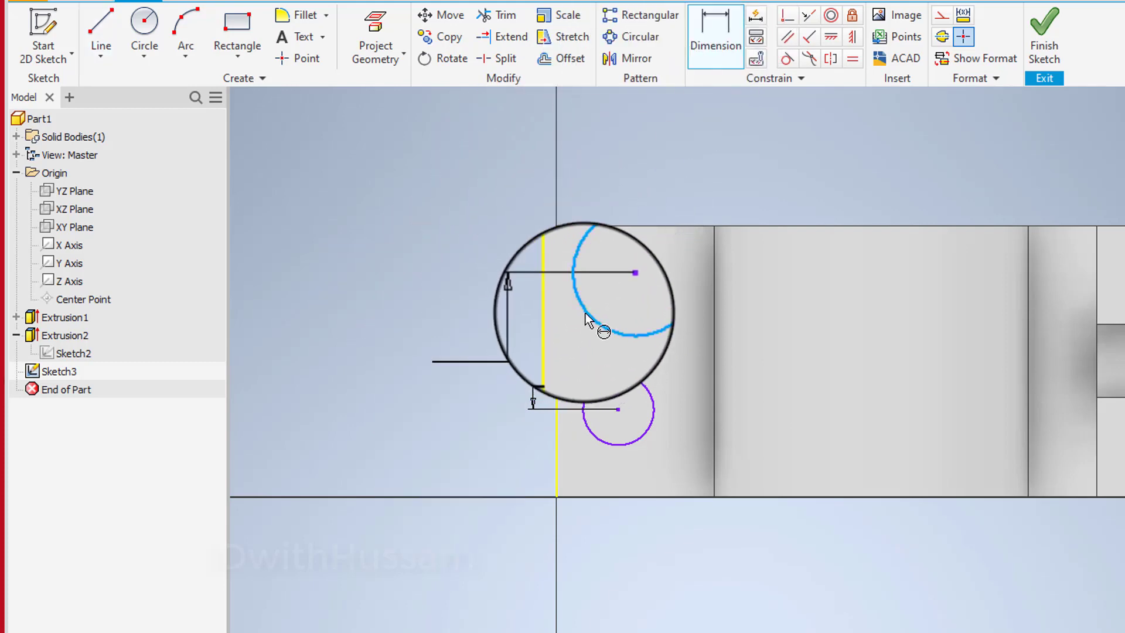
click(492, 361)
click(462, 315)
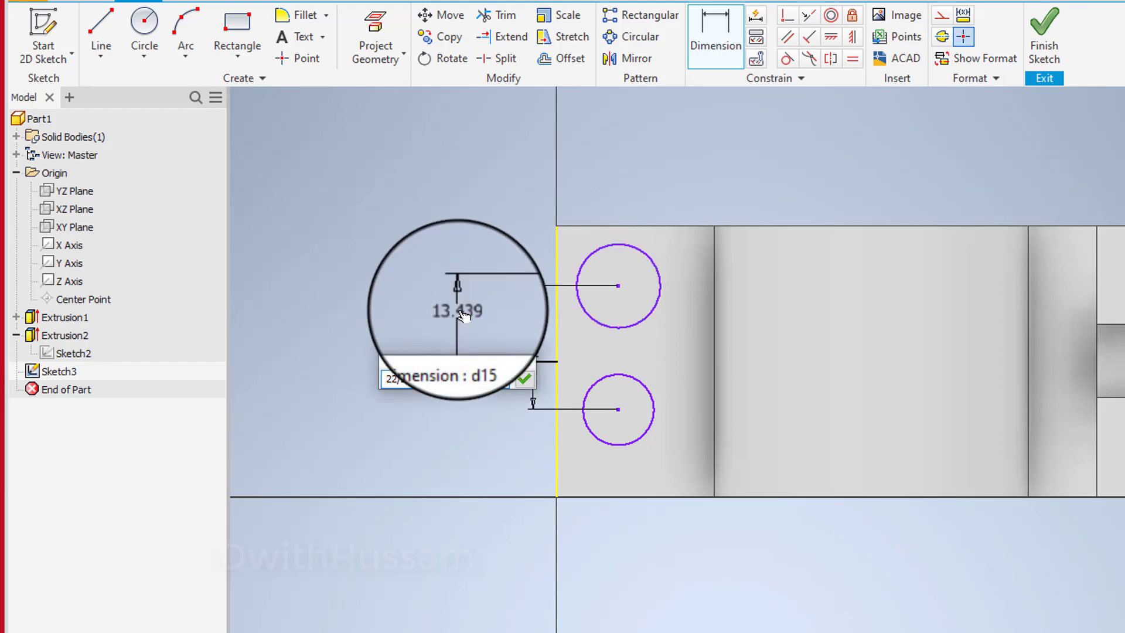
text(22/2)
key(Return)
right_click(434, 207)
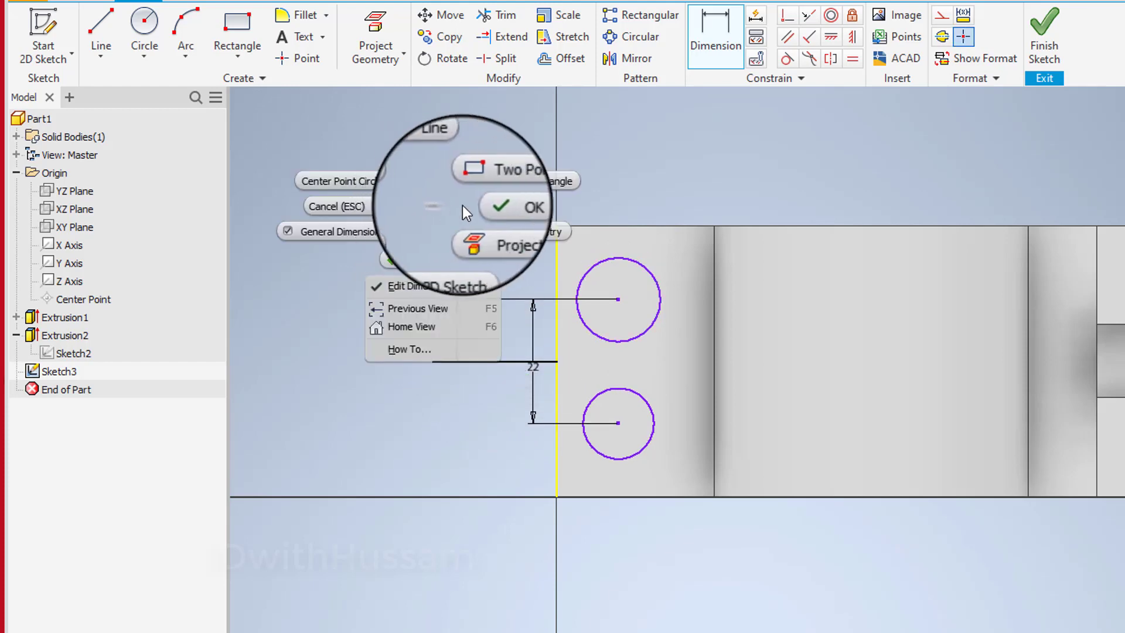
click(515, 206)
Step: Convert the horizontal line into construction geometry
drag(469, 308, 444, 350)
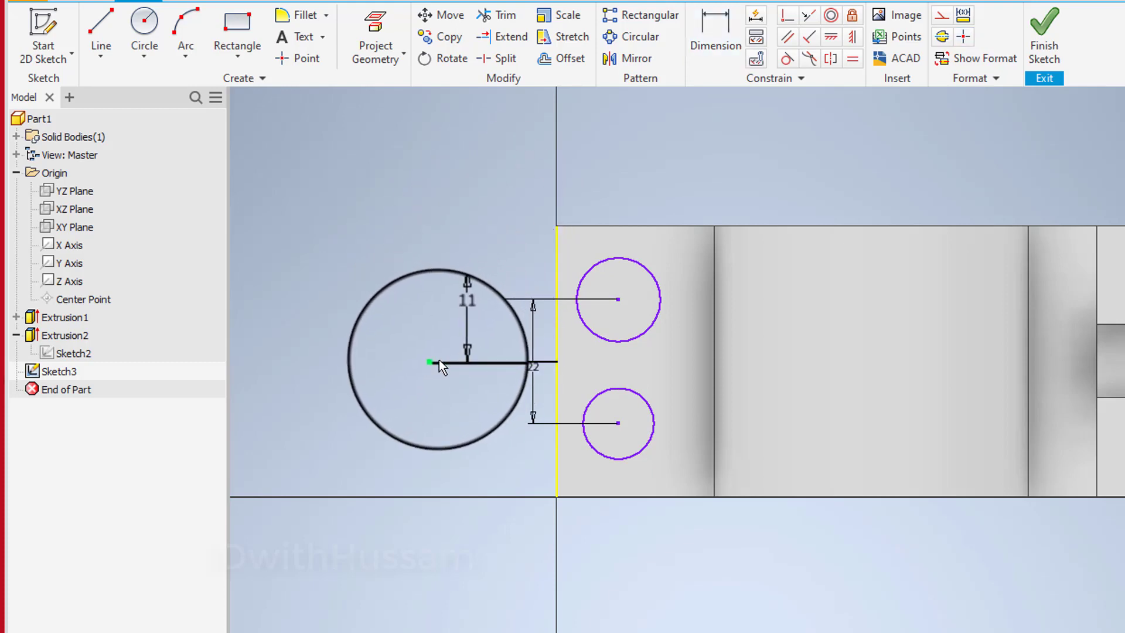
click(445, 361)
click(944, 16)
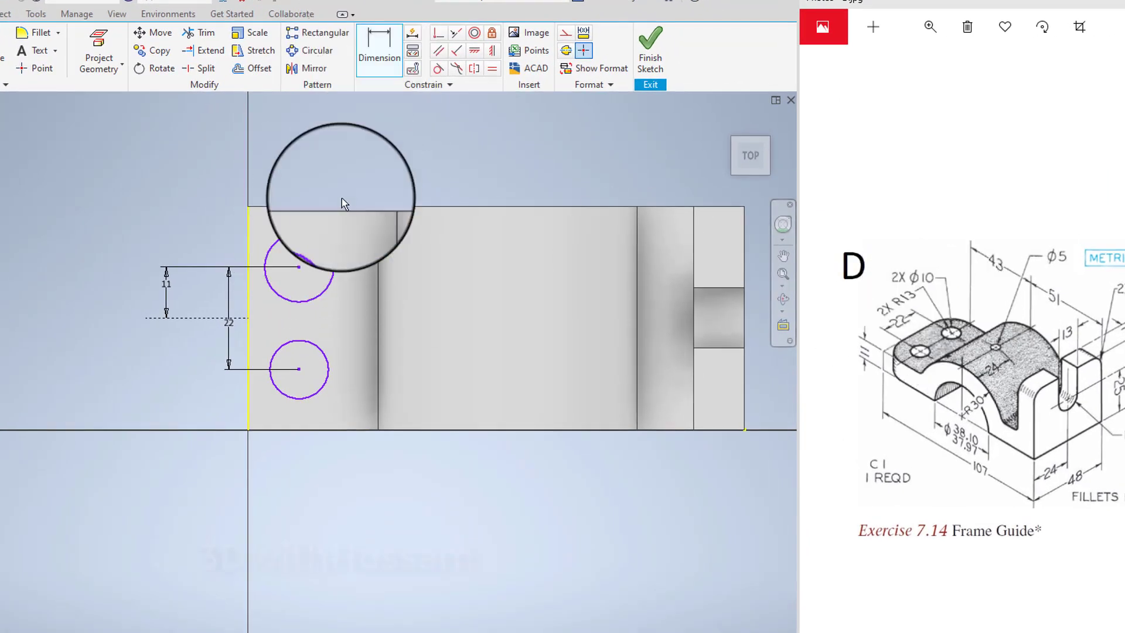
Step: Give both circles a 10 mm diameter
click(323, 240)
click(362, 148)
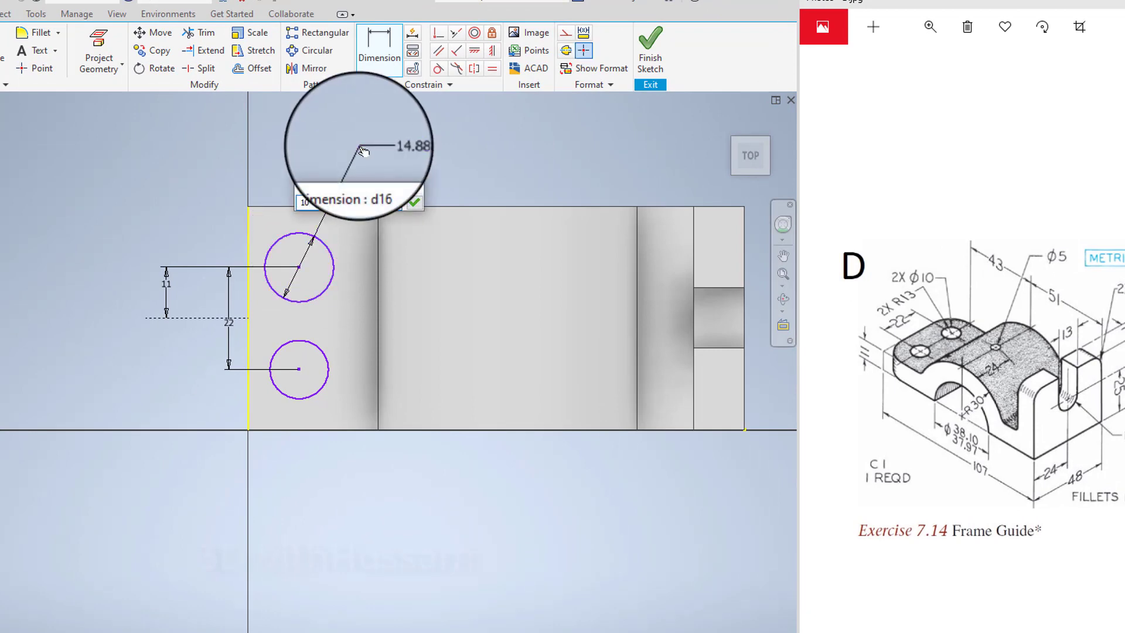
key(Return)
click(322, 355)
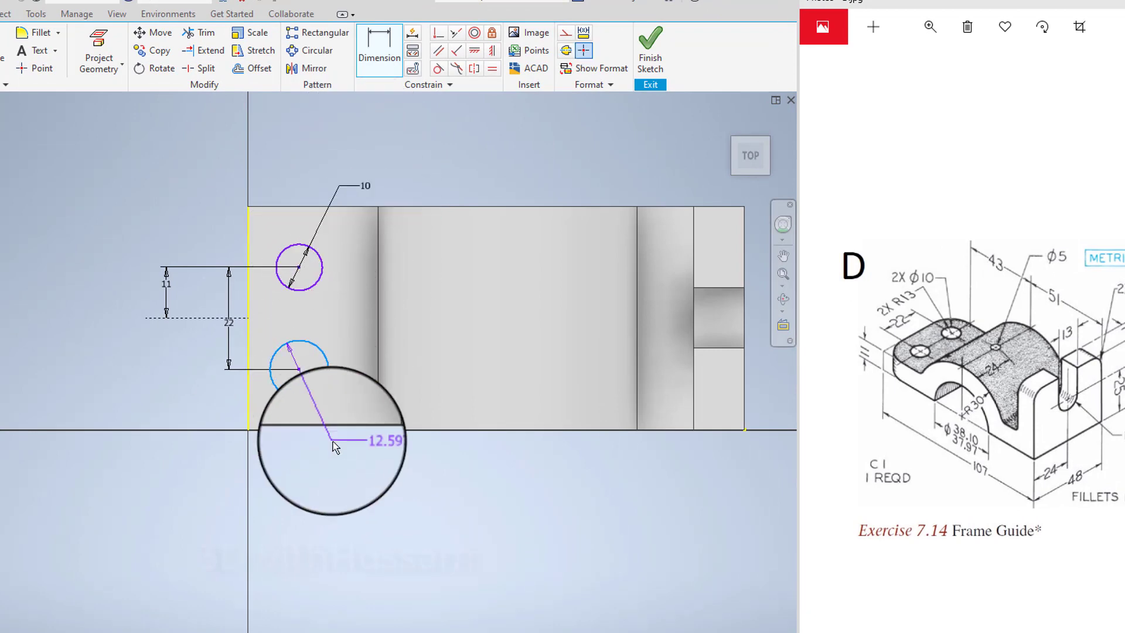
click(333, 442)
text(10)
key(Return)
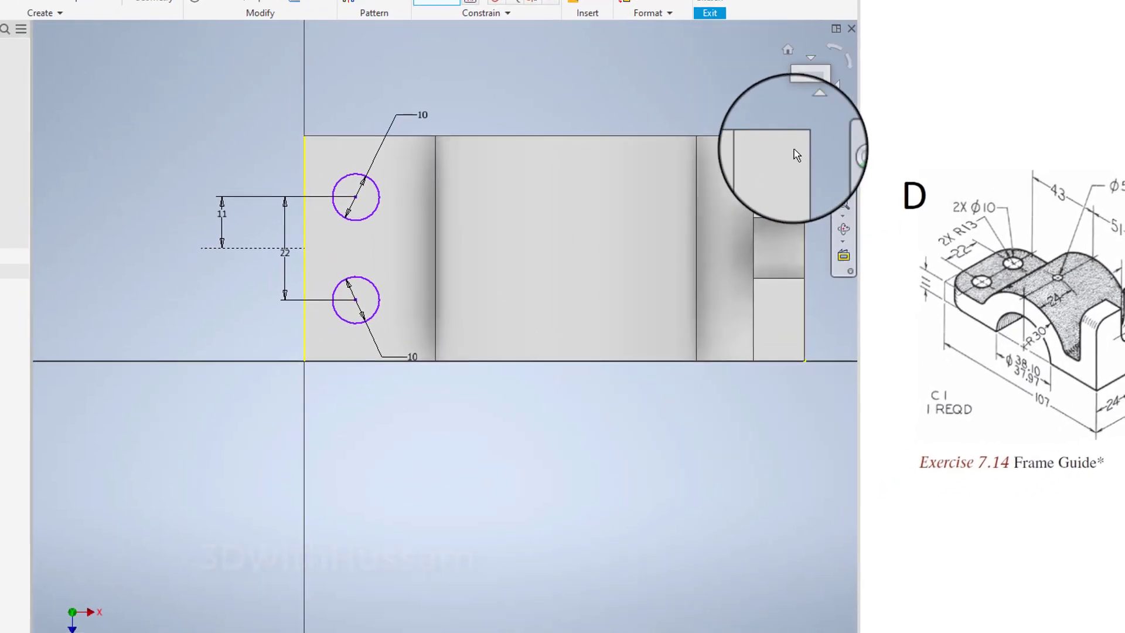
Step: Place each circle centre 94 from the right edge, linking the second to the first, and finish
click(356, 196)
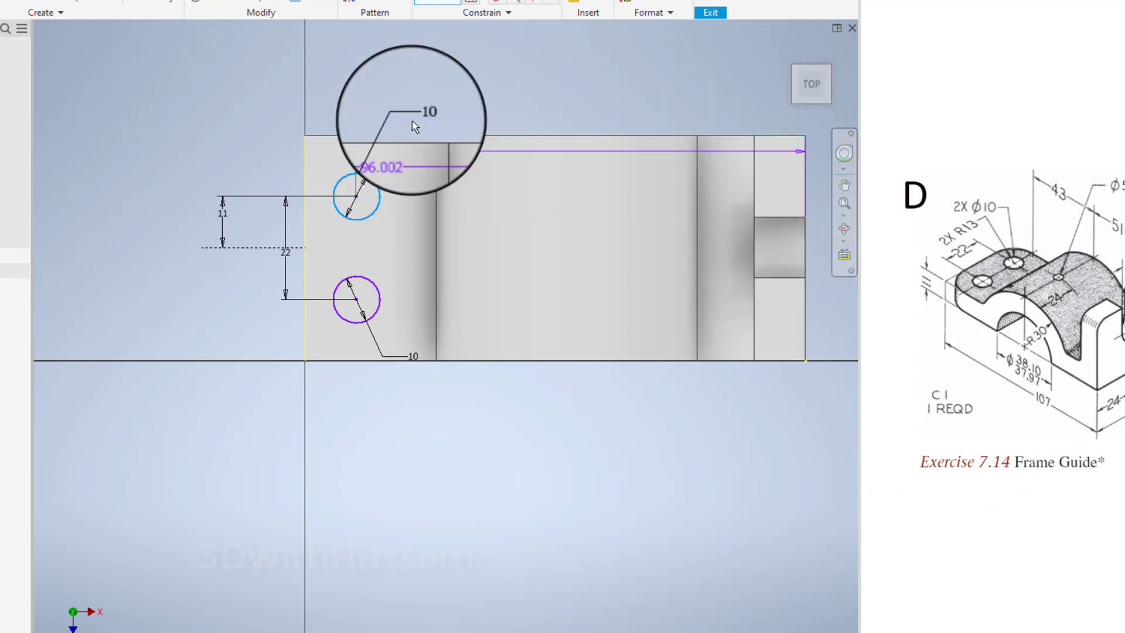
click(442, 72)
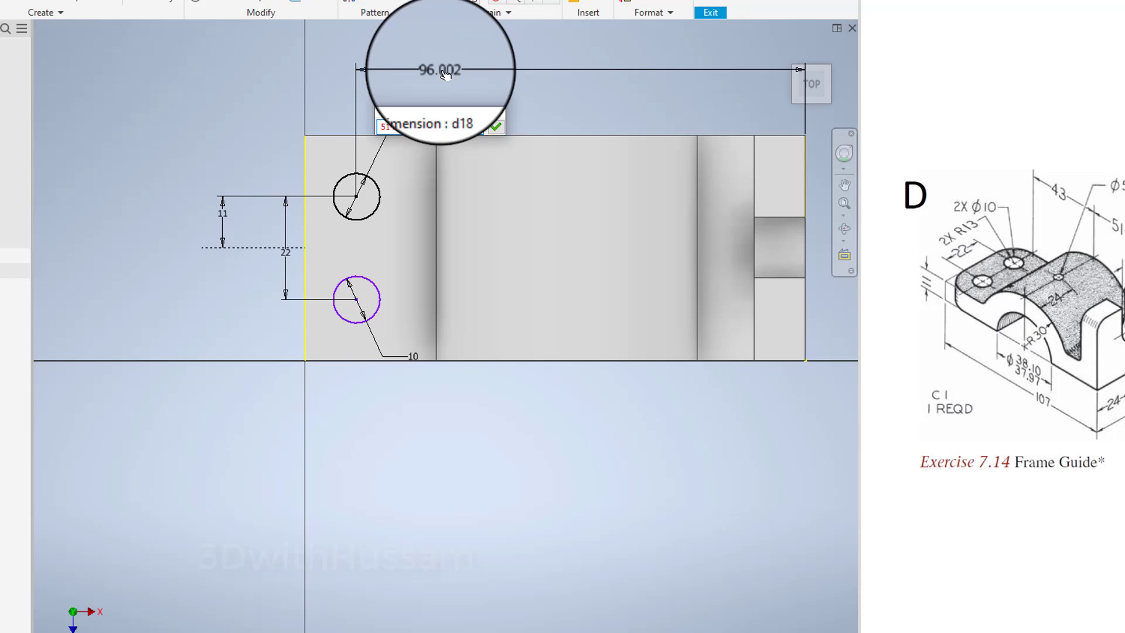
text(94)
key(Return)
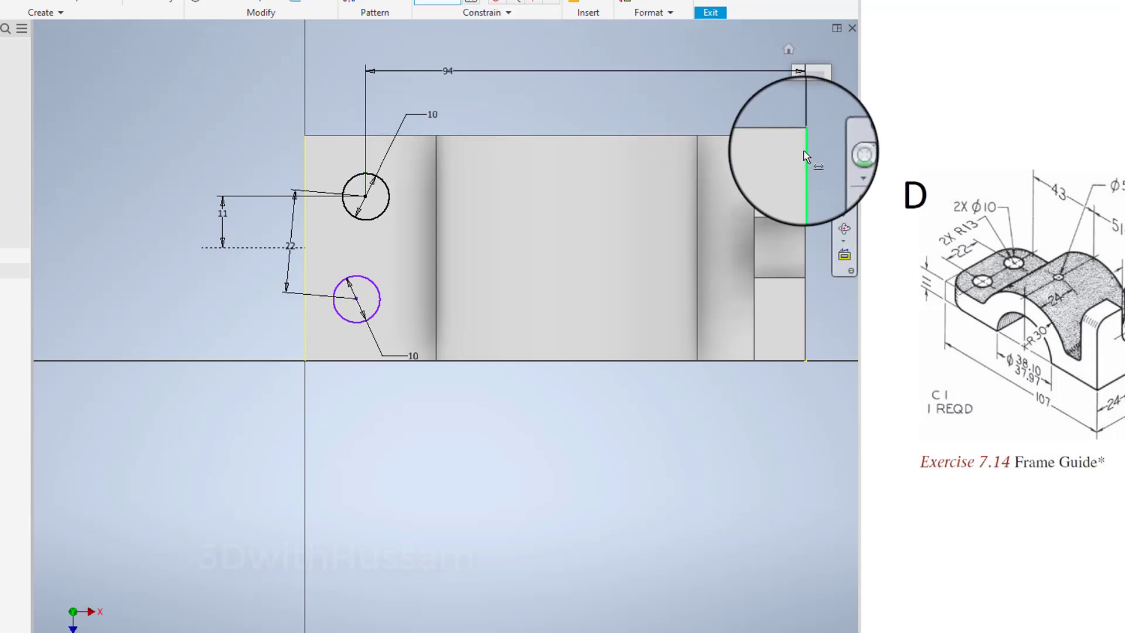
click(371, 284)
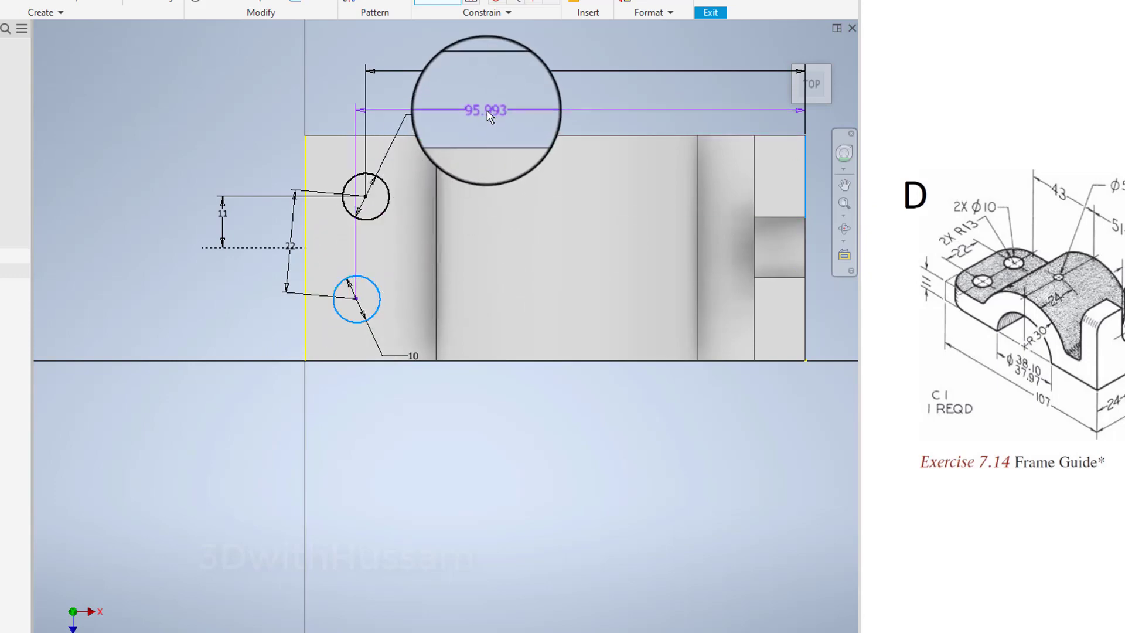
click(490, 110)
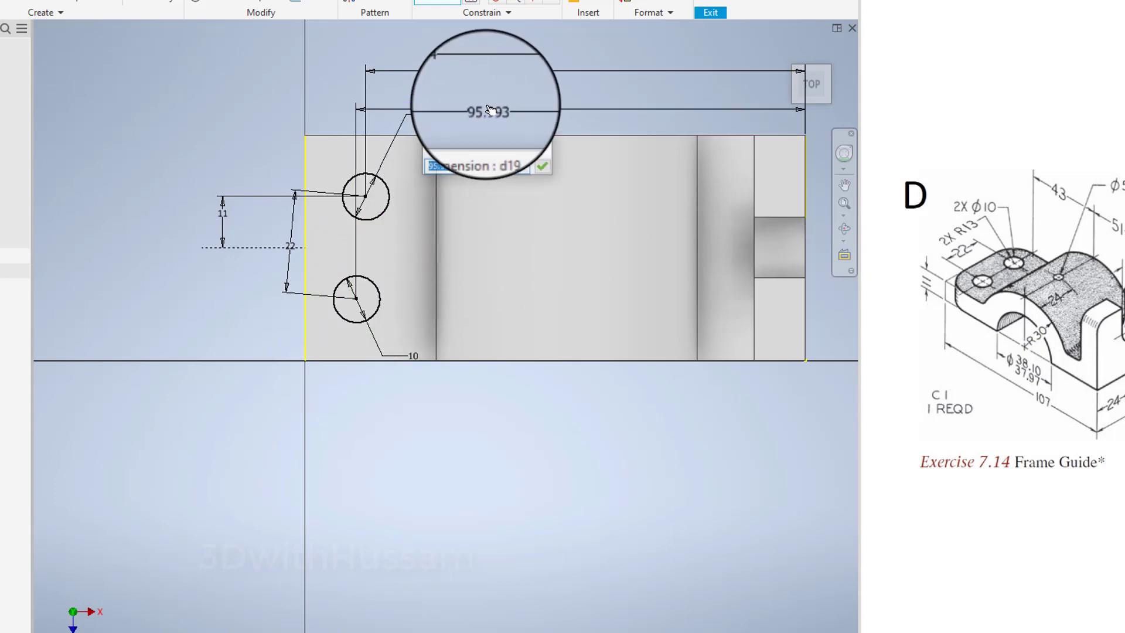
click(543, 167)
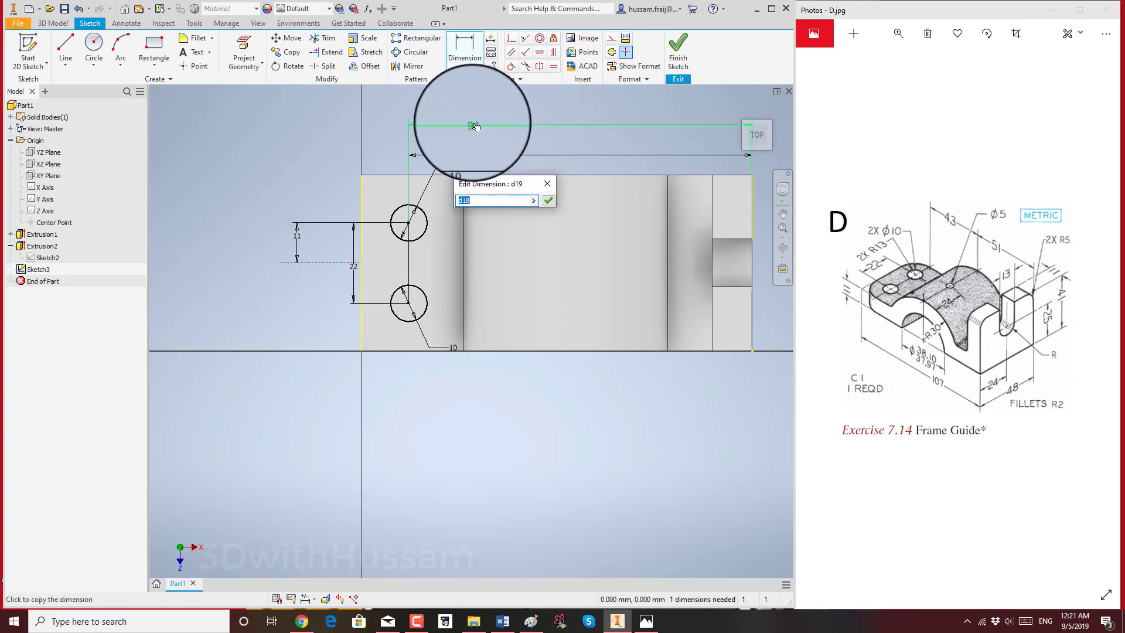
click(548, 201)
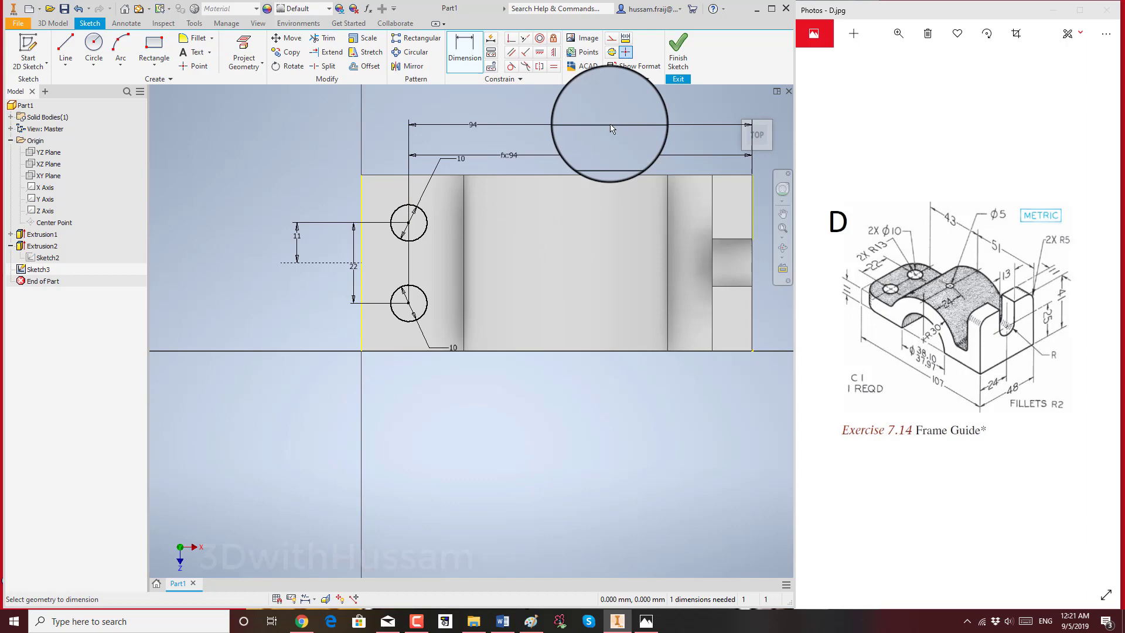
click(678, 53)
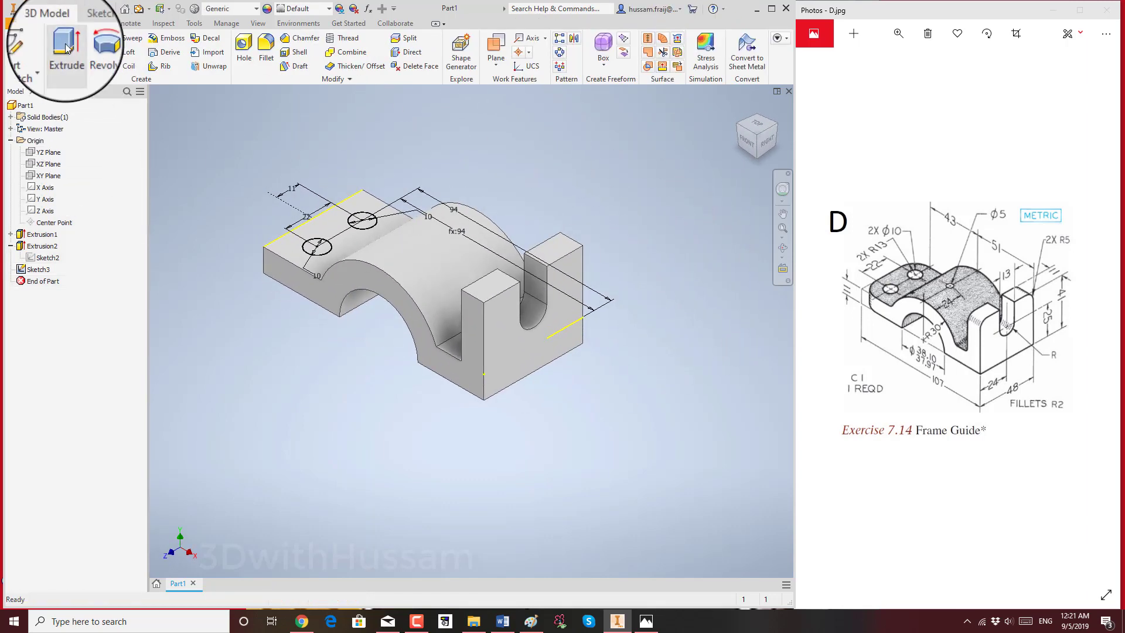
Step: Extrude both circle profiles as a Through All cut, making two holes in the flange
click(66, 47)
click(315, 247)
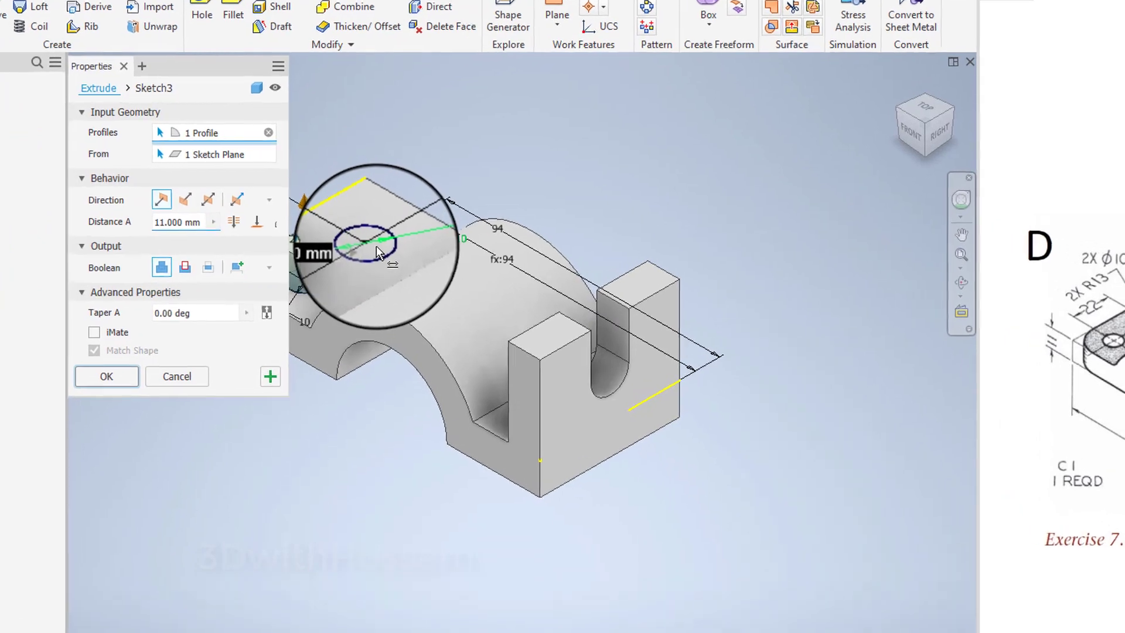
click(365, 226)
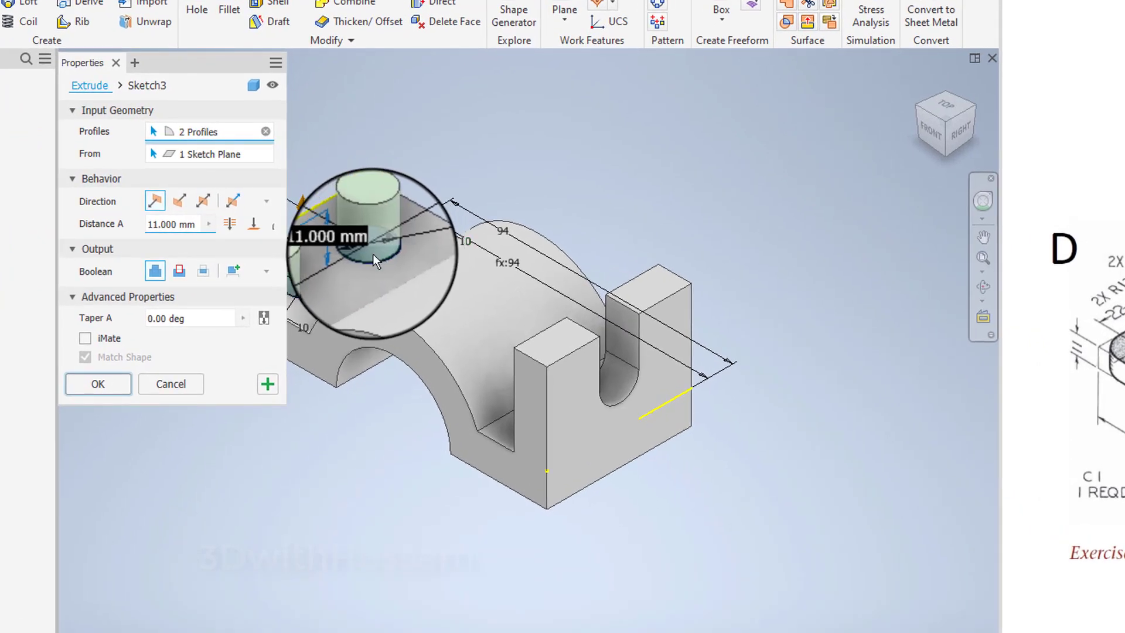
click(179, 270)
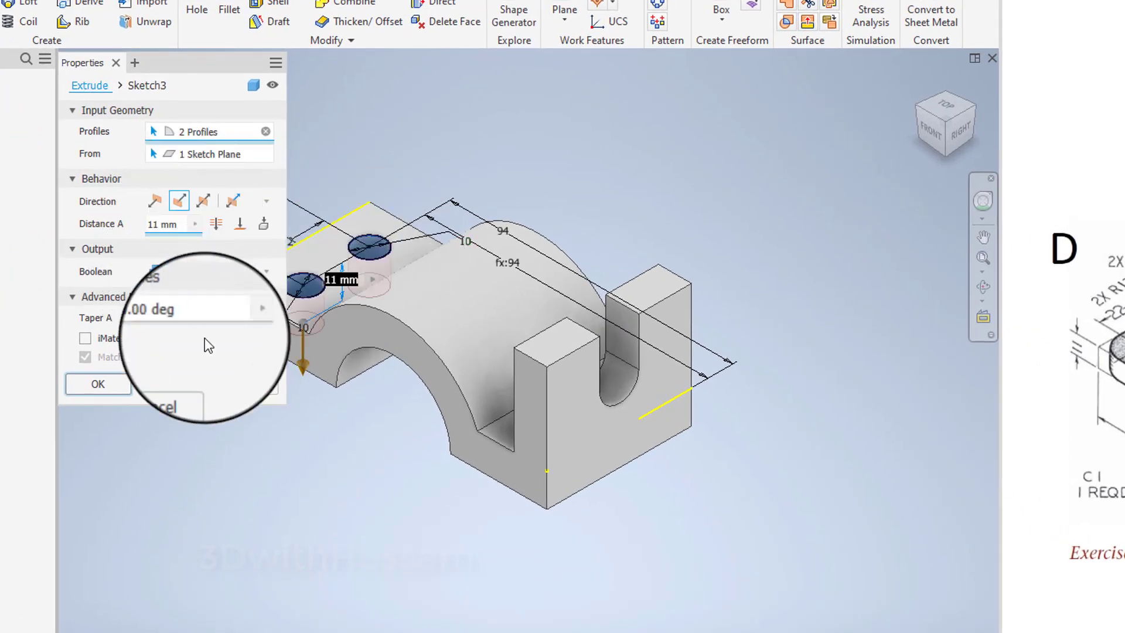
click(216, 226)
click(116, 382)
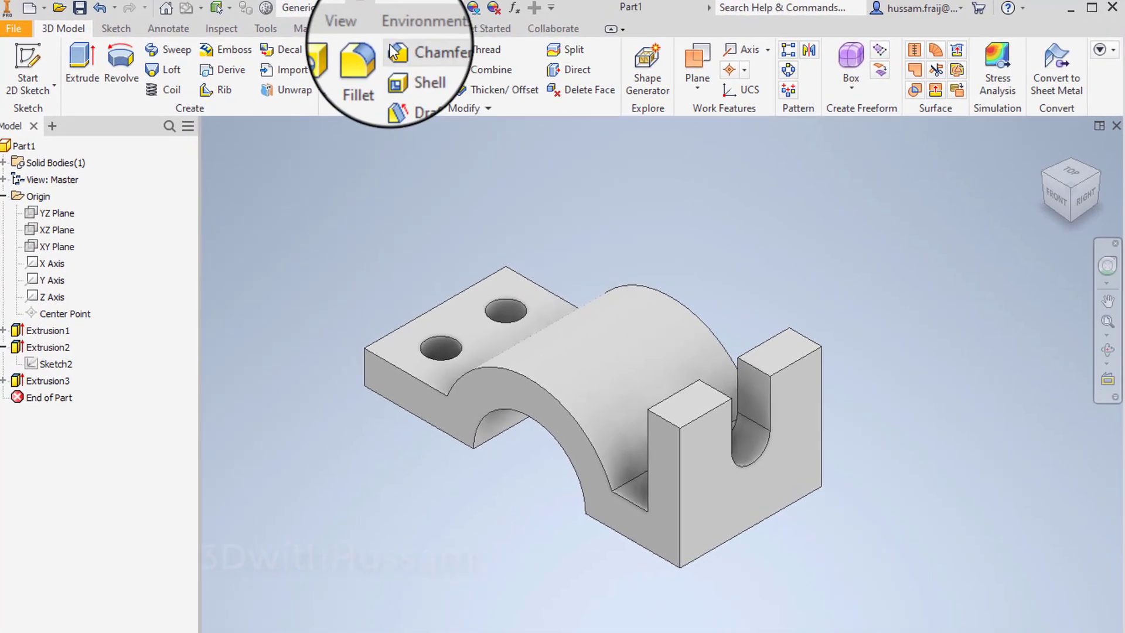
Step: Fillet two edges of the slotted block with a 5 mm radius
click(419, 46)
click(405, 232)
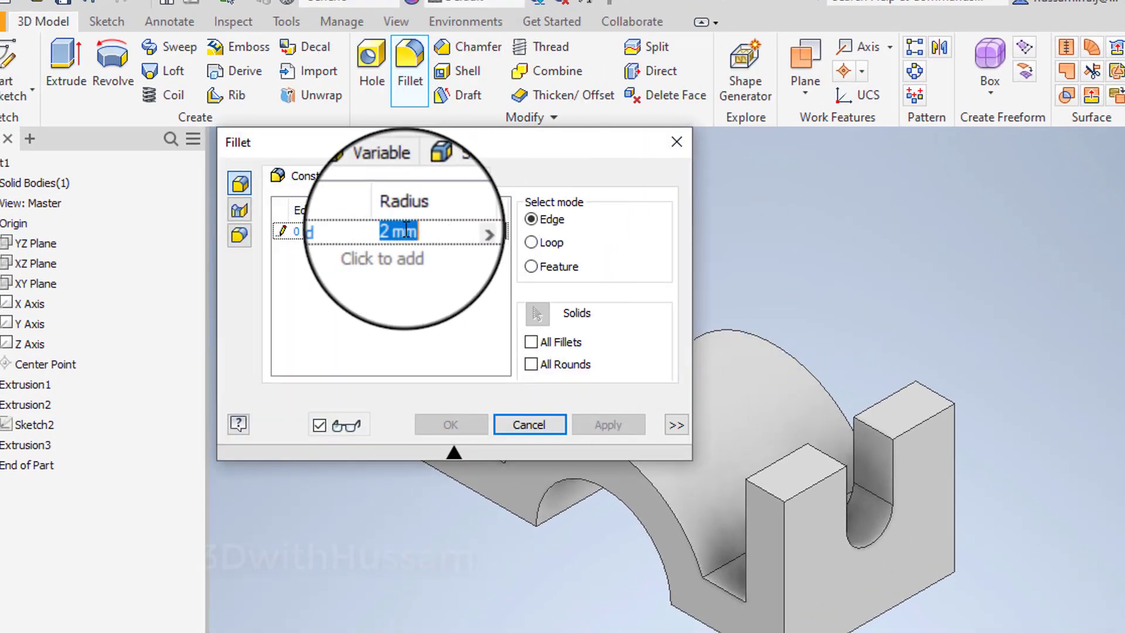
text(5)
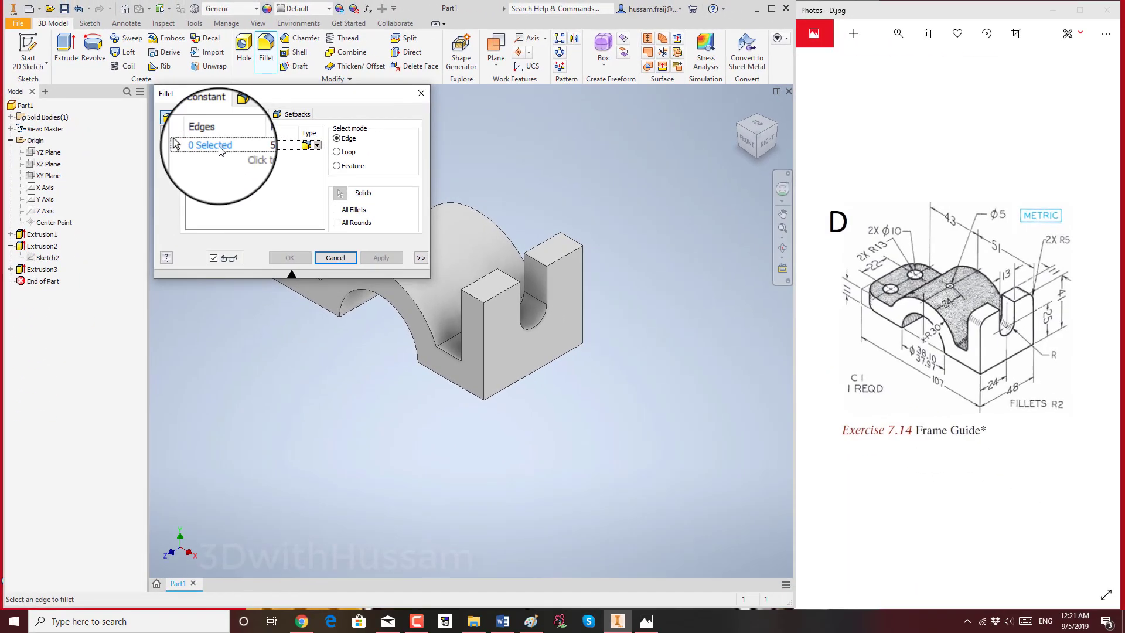
click(577, 241)
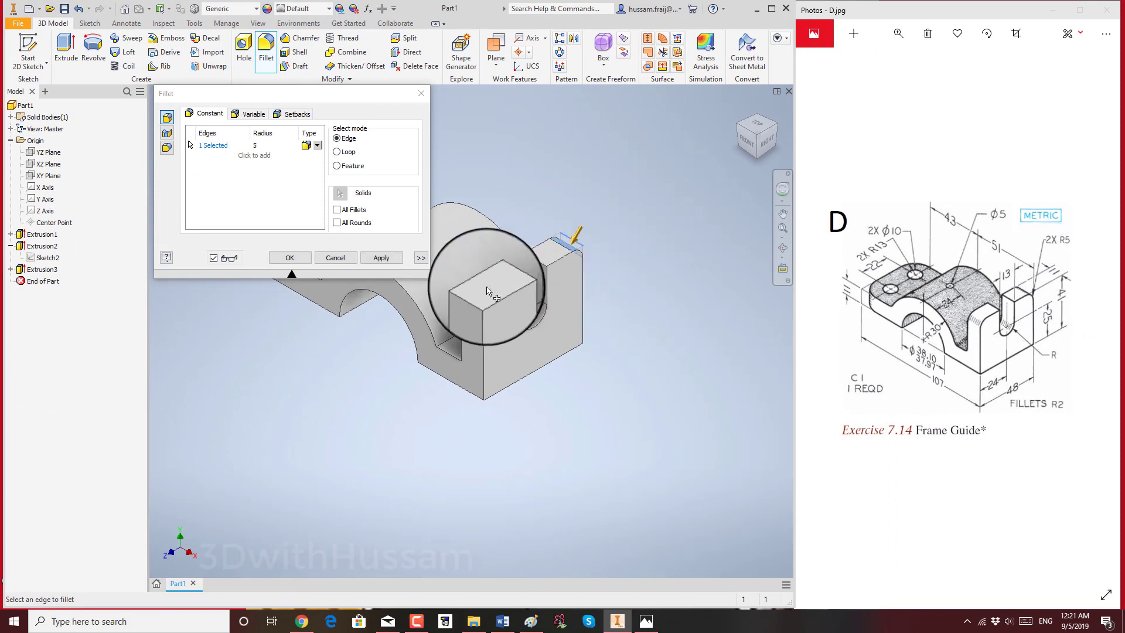
click(476, 300)
scroll(603, 339, down, 3)
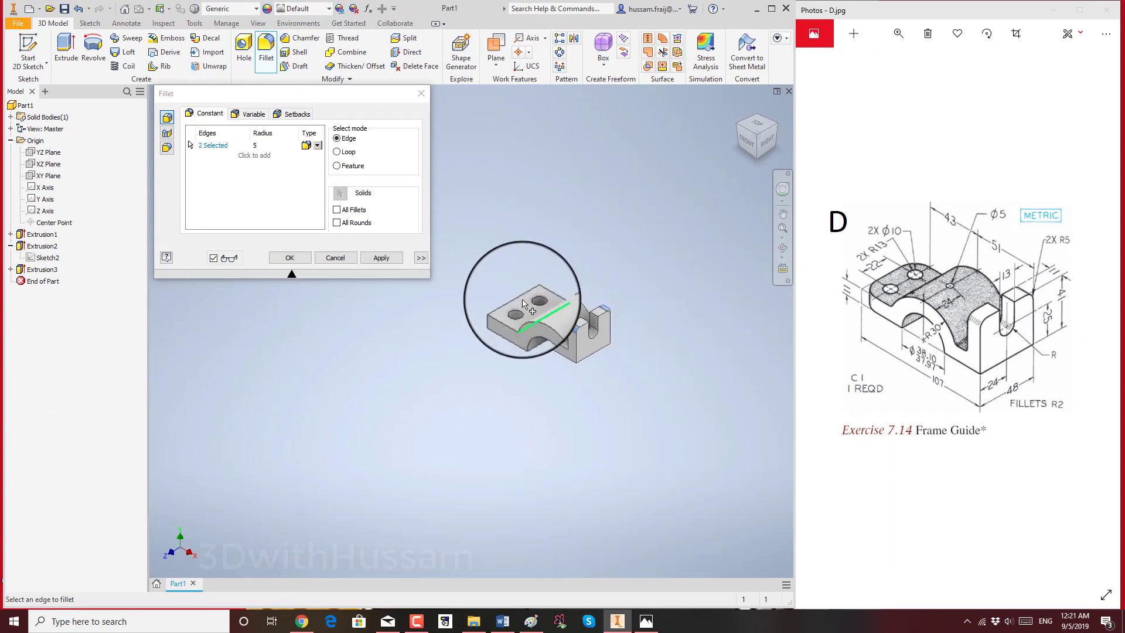
scroll(615, 312, up, 3)
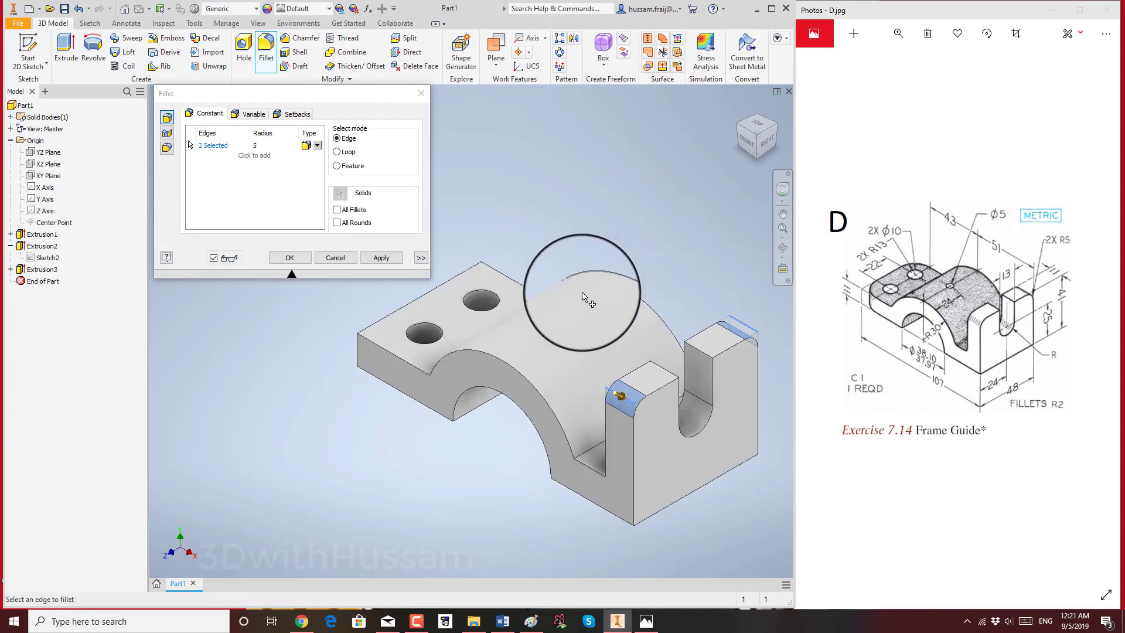
click(385, 259)
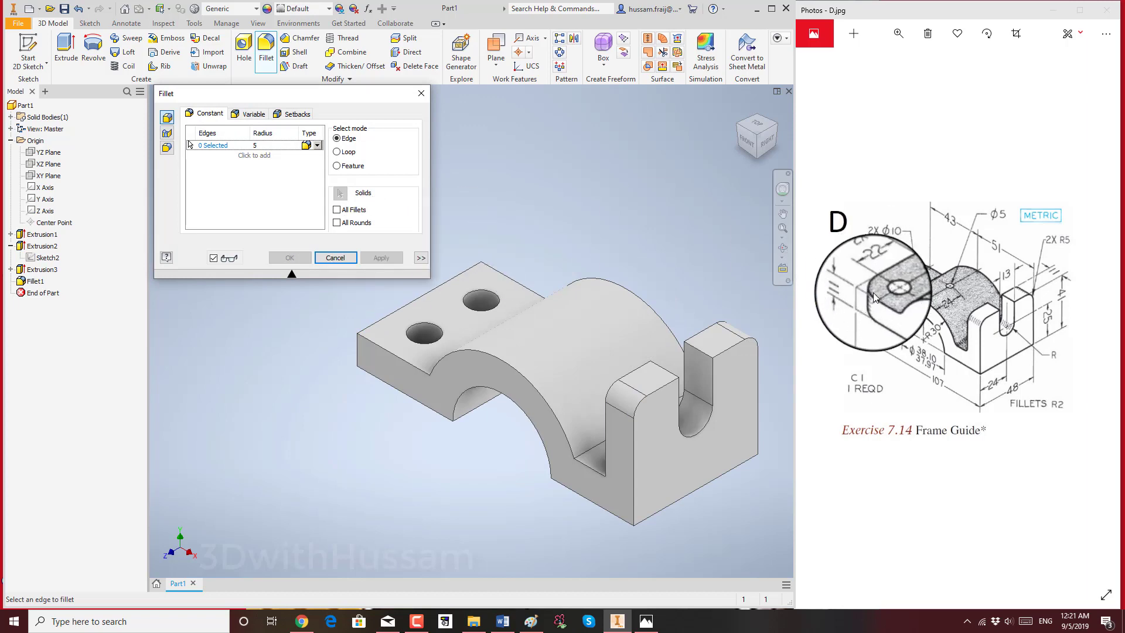
Step: Round the two lug corner edges with 13 mm fillets and close the dialog
click(260, 145)
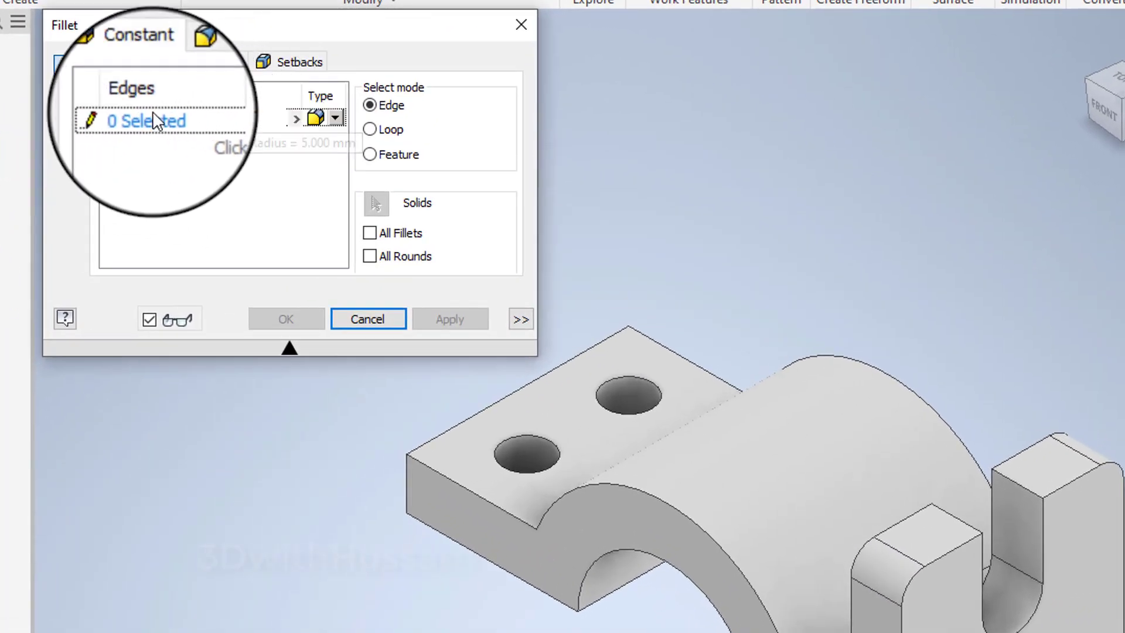
click(404, 478)
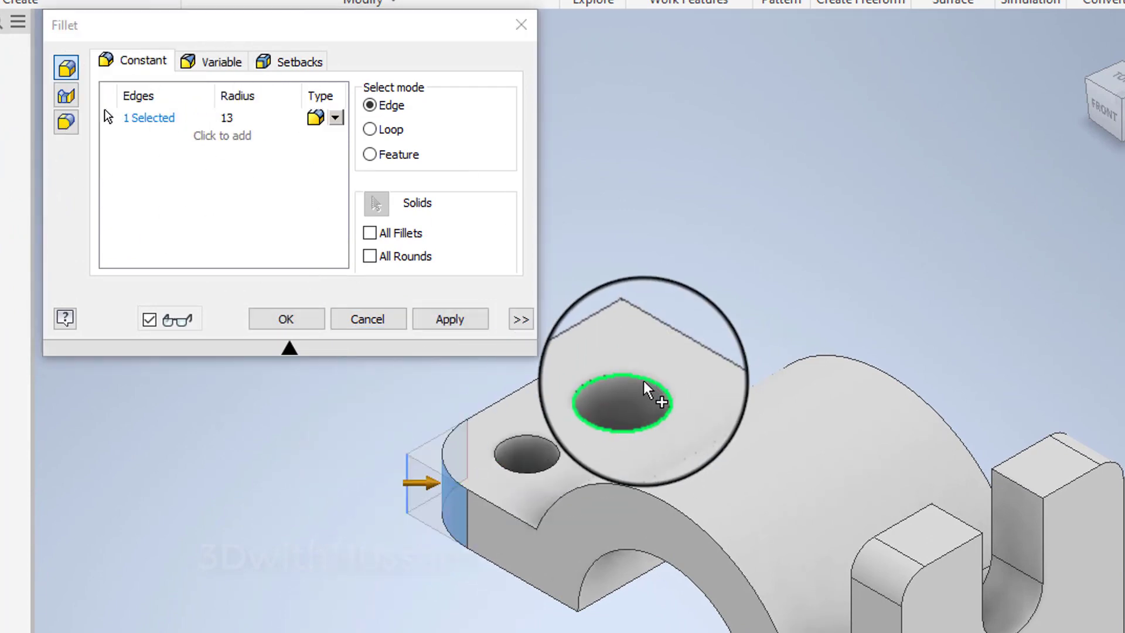
click(631, 351)
click(451, 318)
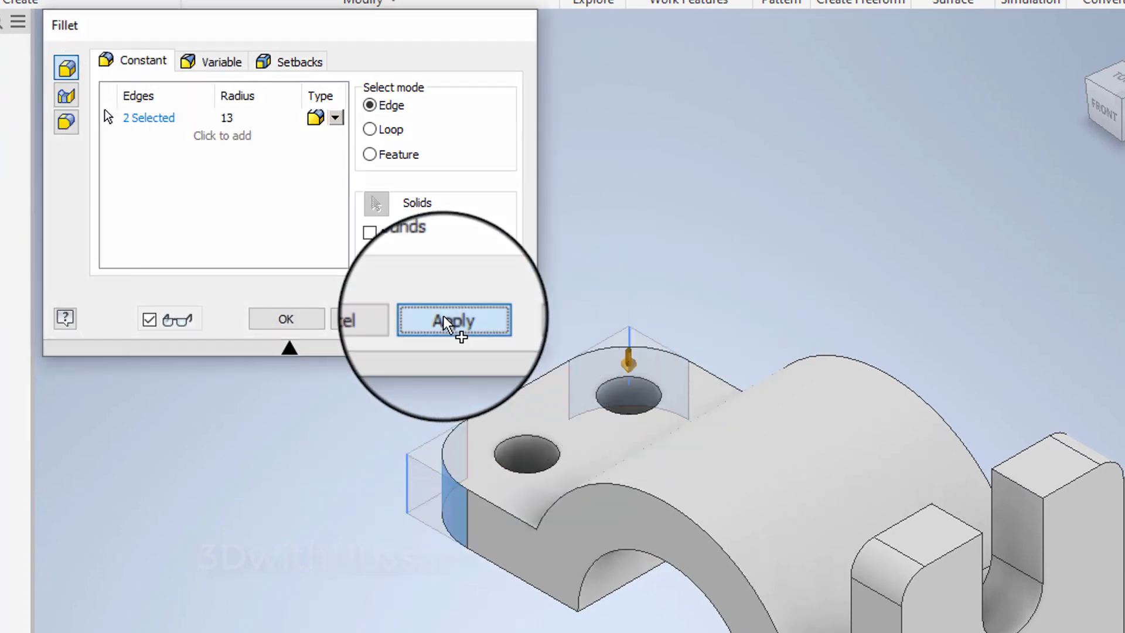
click(369, 319)
scroll(546, 214, down, 3)
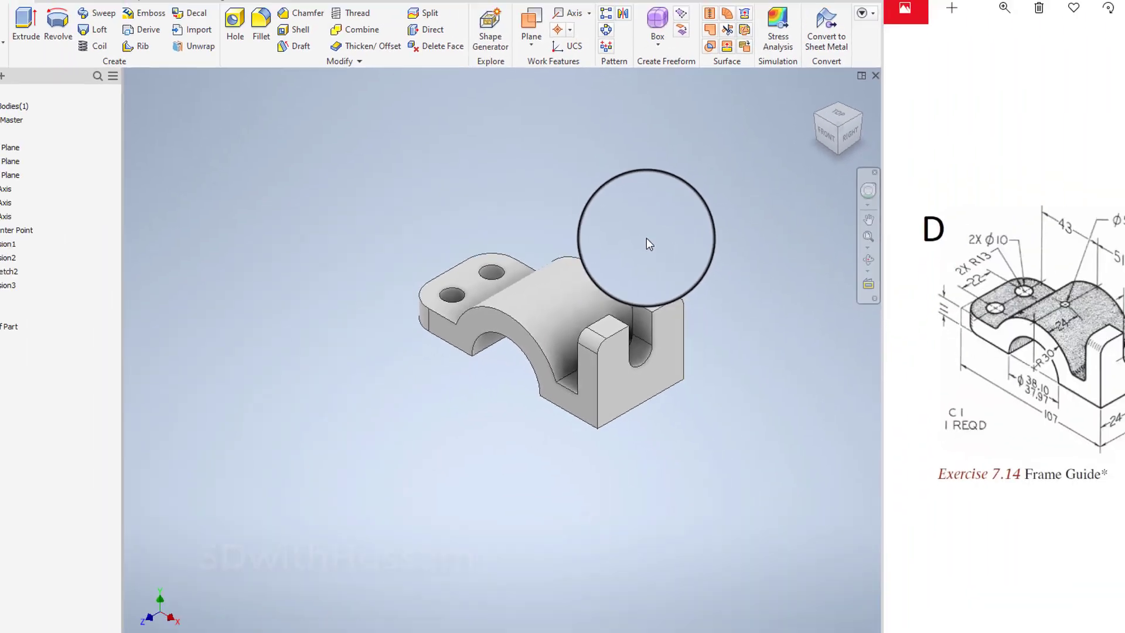
scroll(711, 241, up, 3)
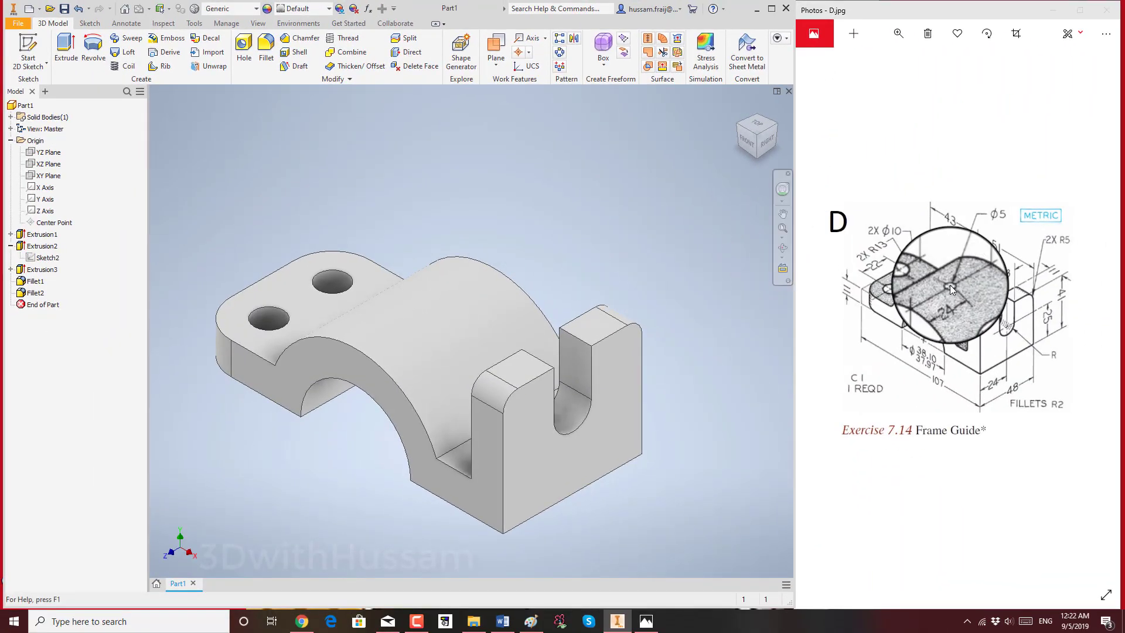
Step: Orbit the model to bring its underside into view
scroll(558, 202, down, 3)
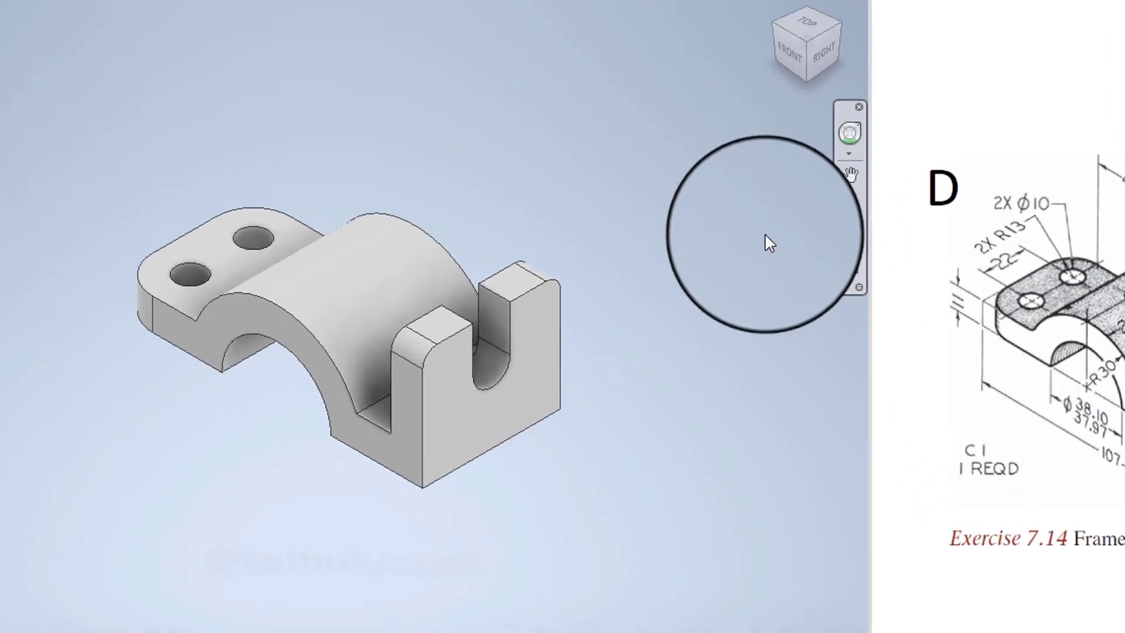
click(783, 248)
drag(486, 286, 491, 109)
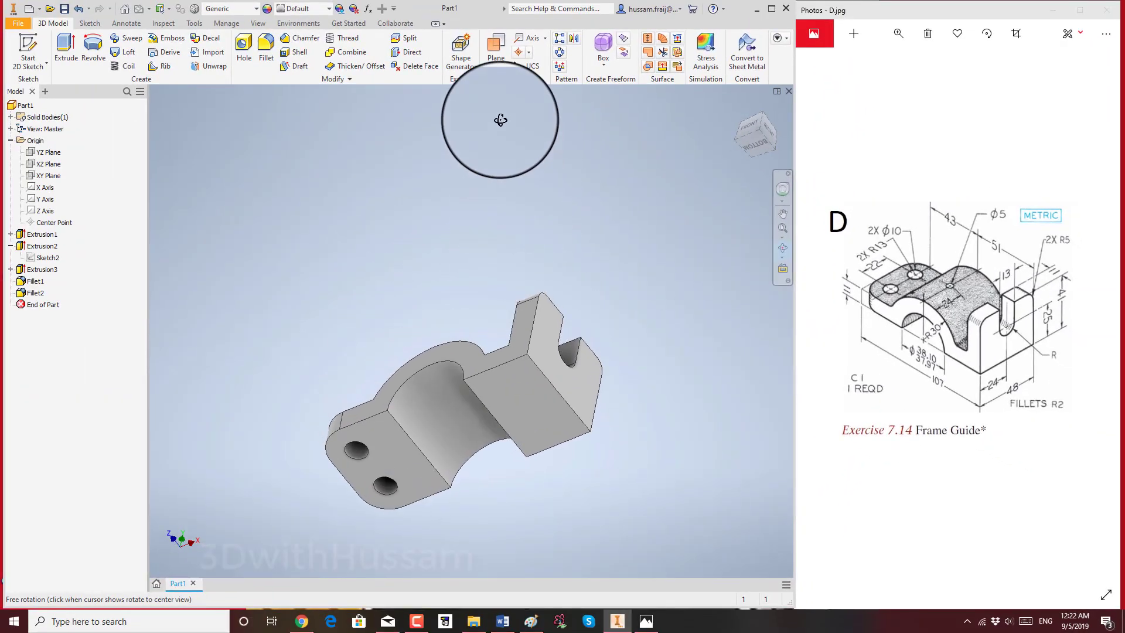
right_click(484, 167)
click(524, 164)
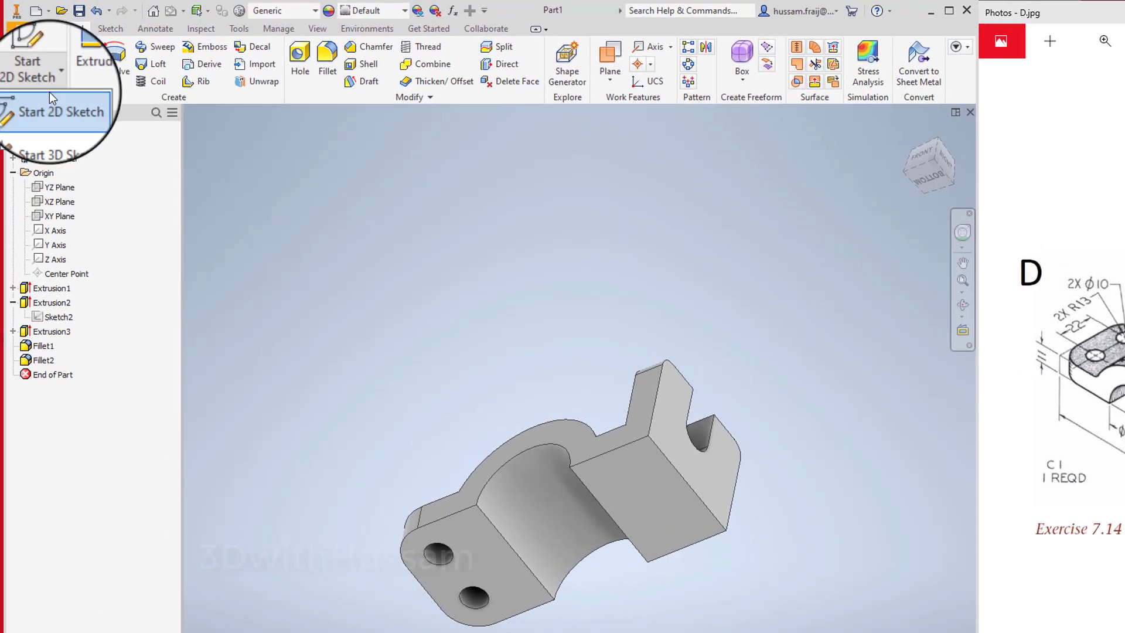
Step: Sketch on the bottom face a horizontal line from the right edge to the left edge
click(27, 52)
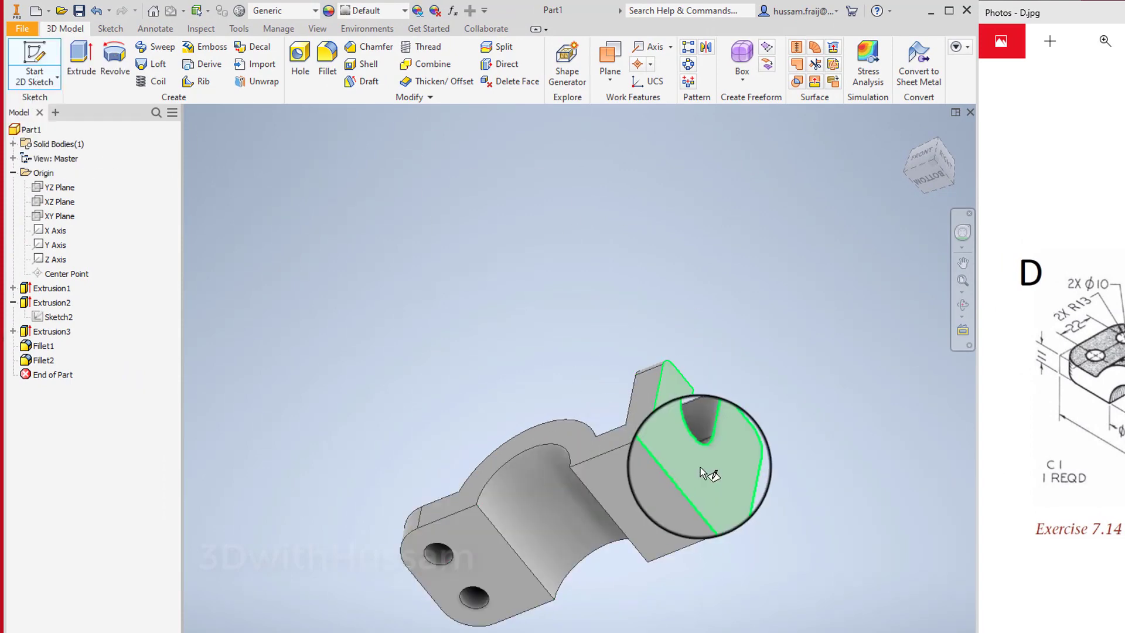
scroll(626, 516, up, 3)
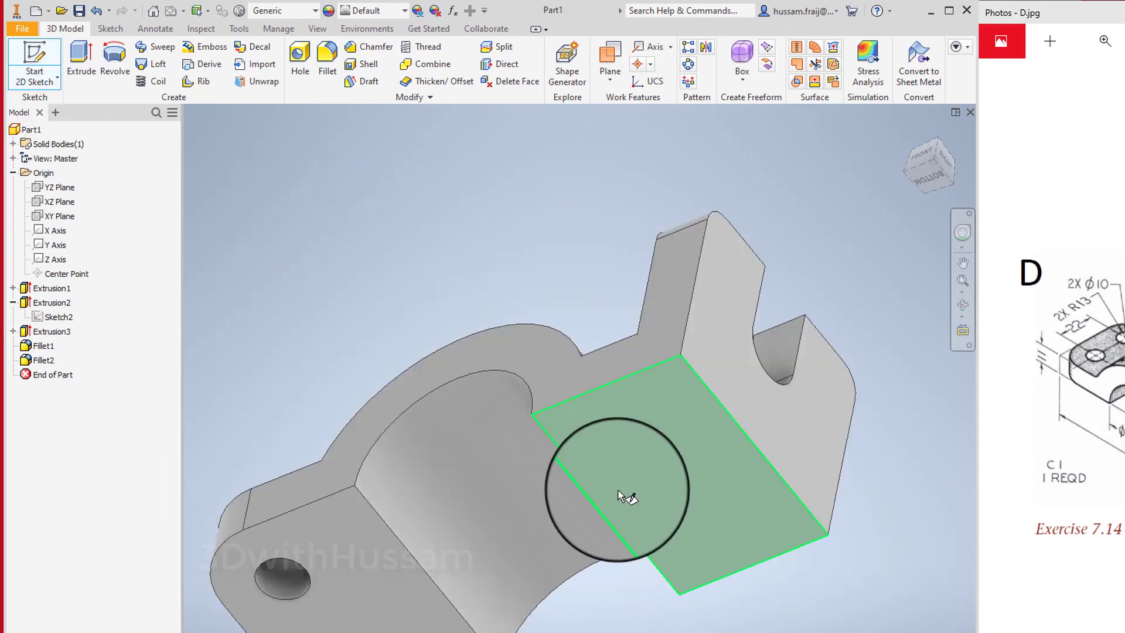
click(636, 470)
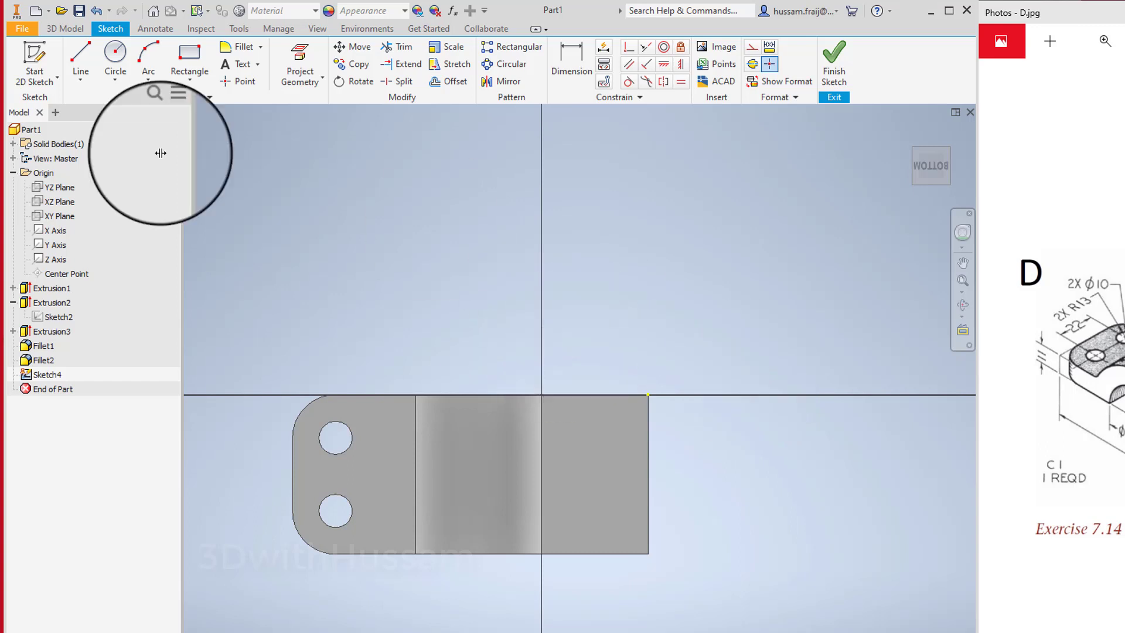
click(75, 52)
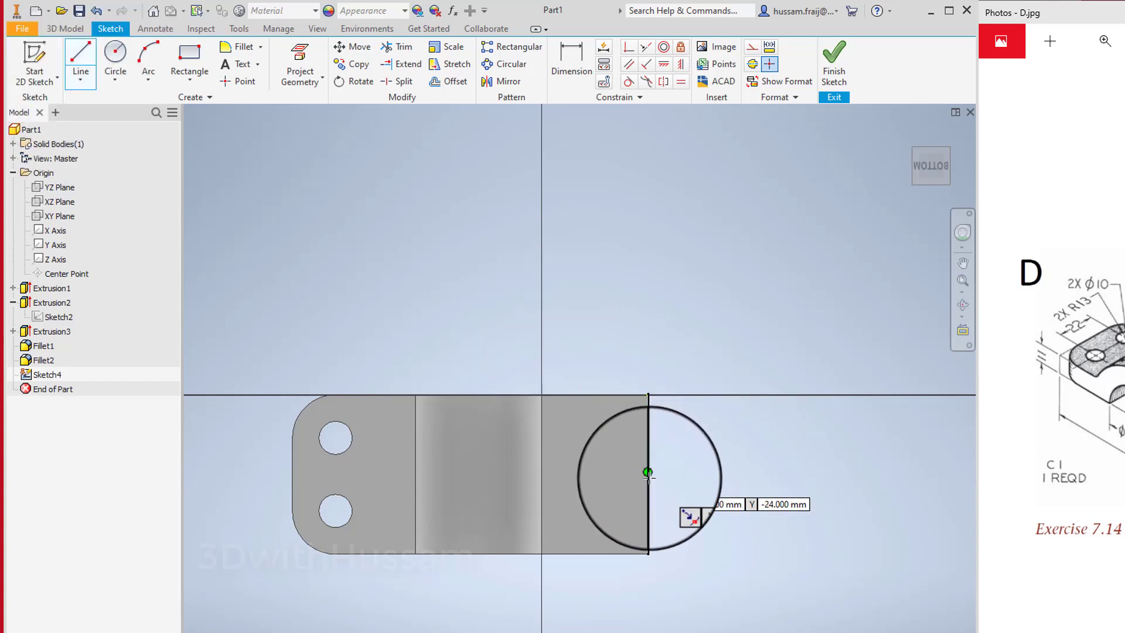
click(648, 473)
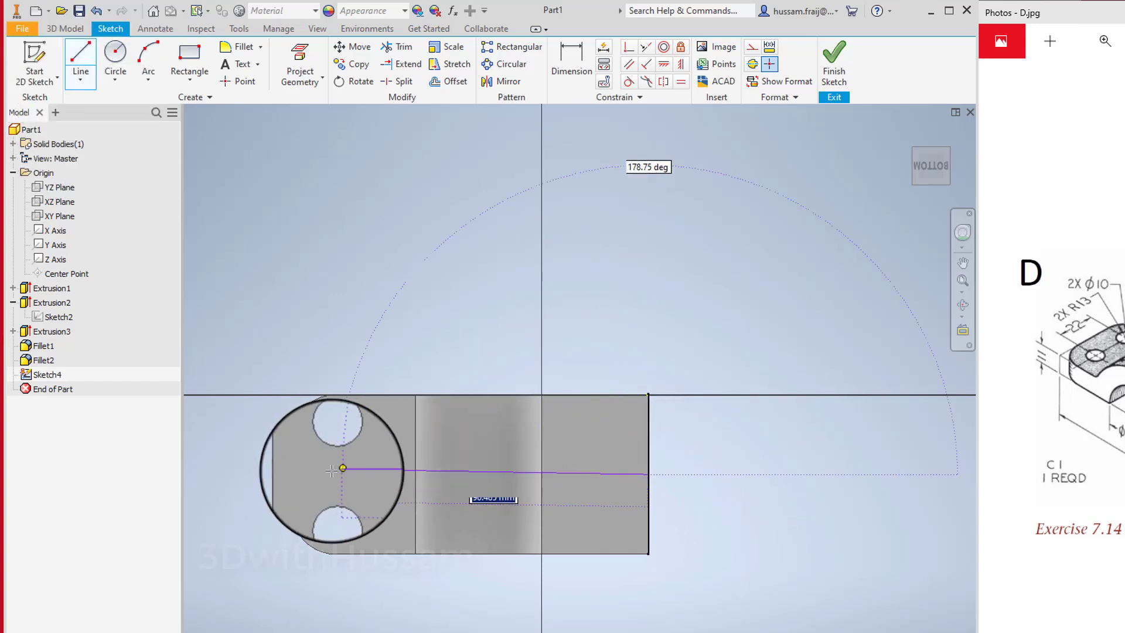
click(292, 473)
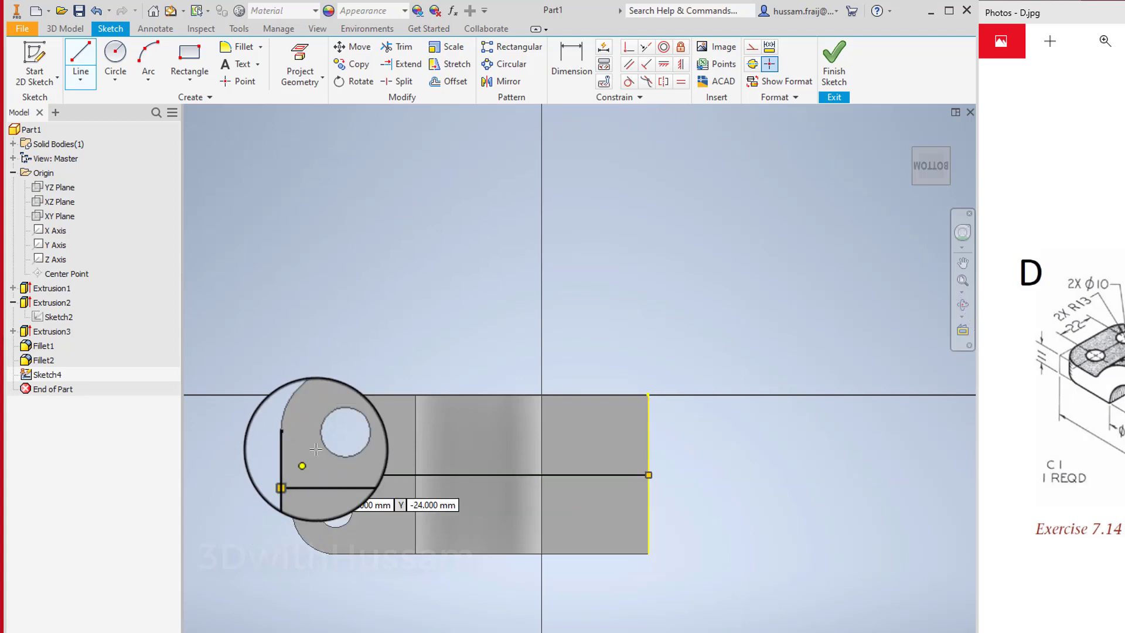
right_click(467, 314)
click(506, 302)
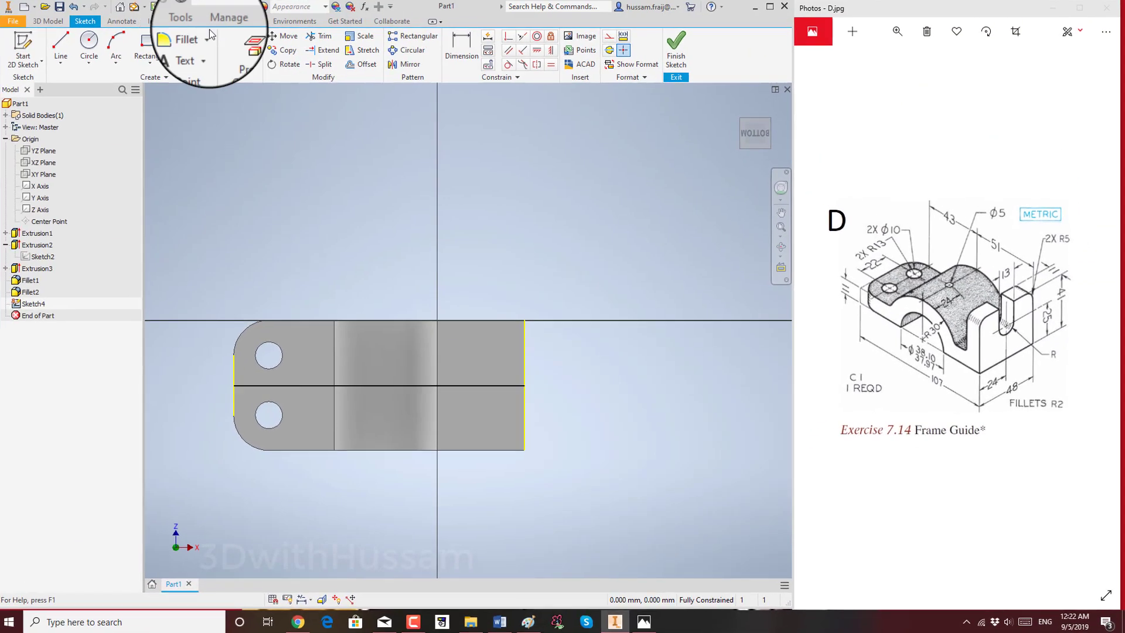
Step: Place a circle on the centre line, 51 from the right end, with 5 mm diameter
scroll(407, 373, up, 3)
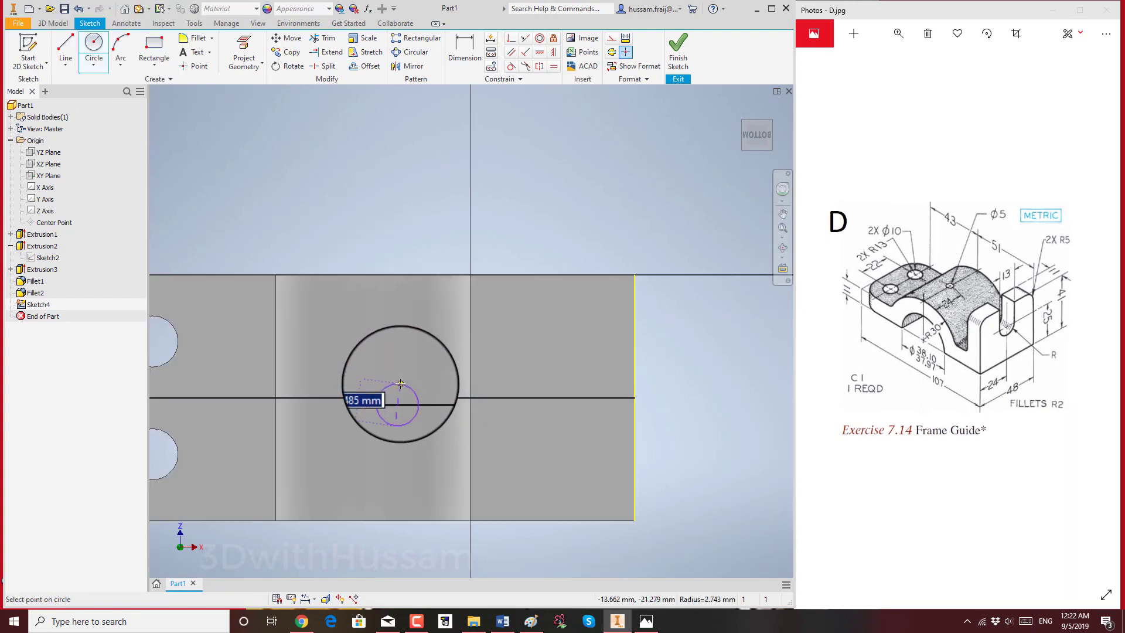
click(400, 383)
click(463, 50)
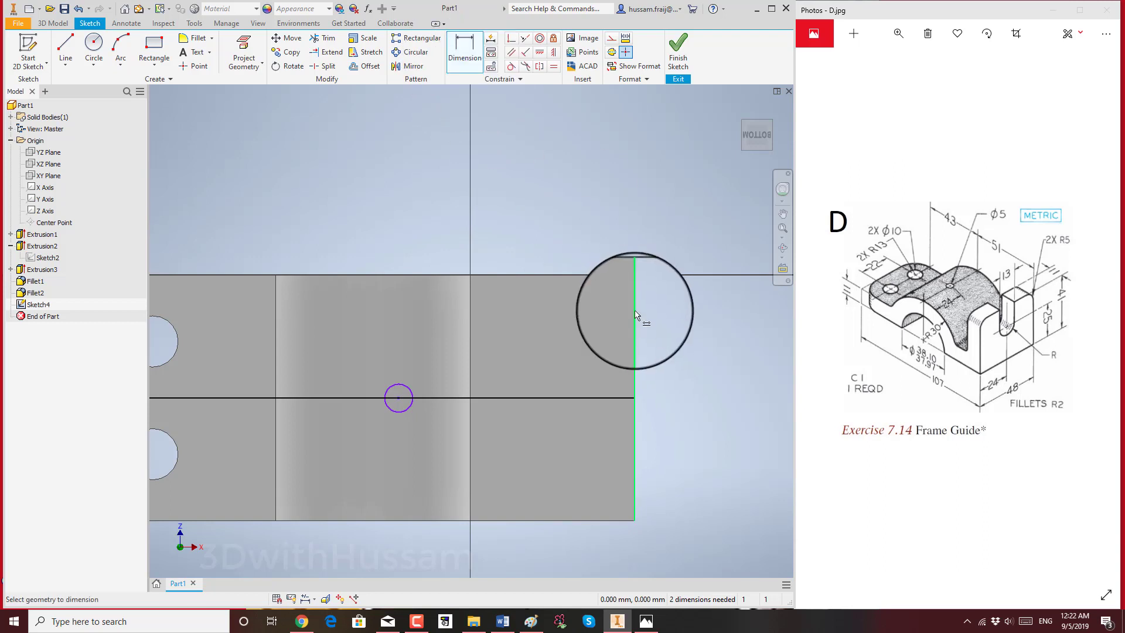
click(405, 387)
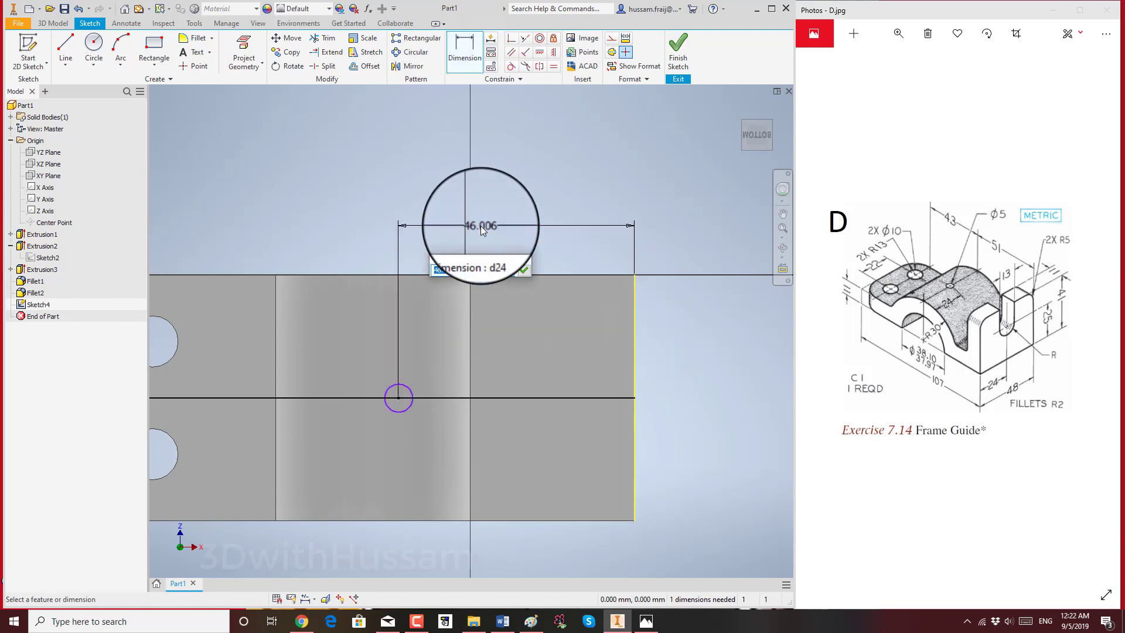
text(51)
key(Return)
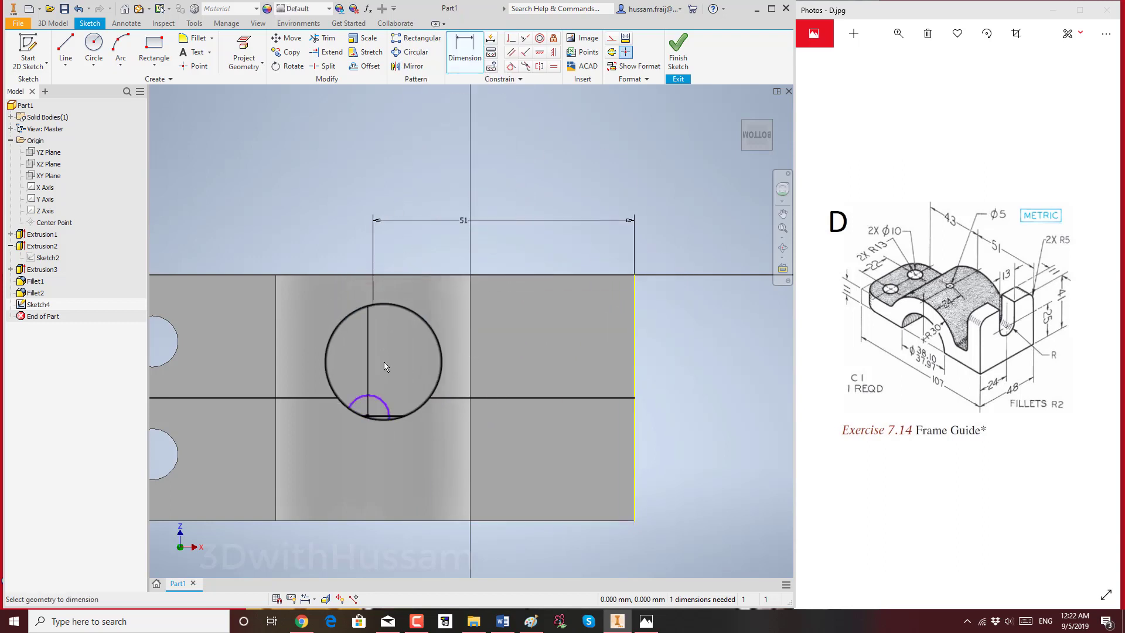
click(384, 389)
click(395, 364)
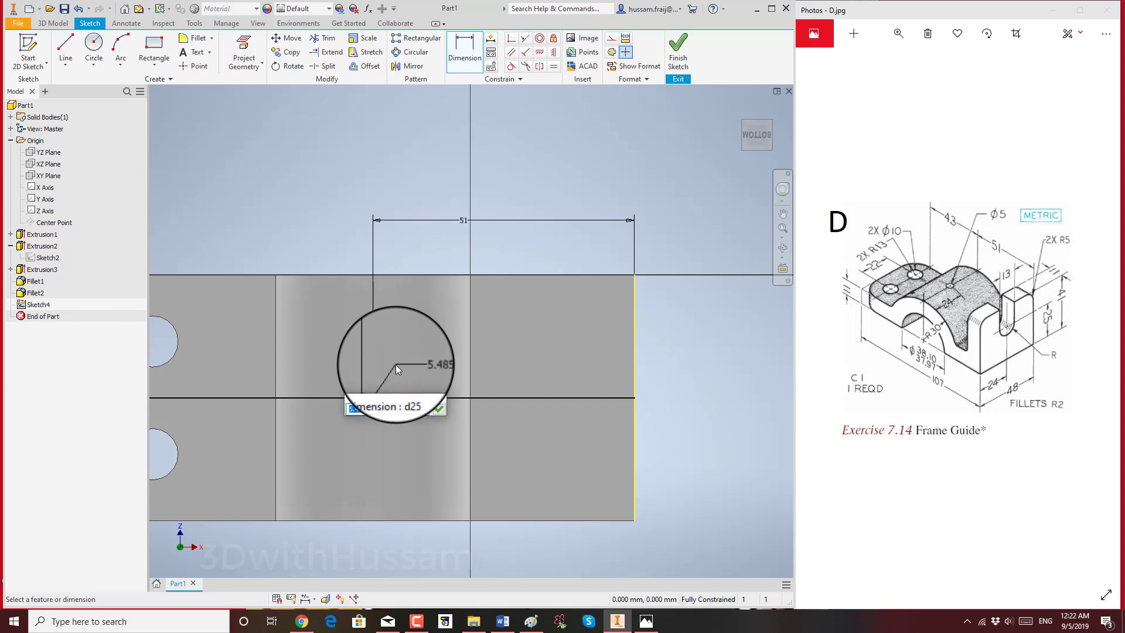
text(5)
key(Return)
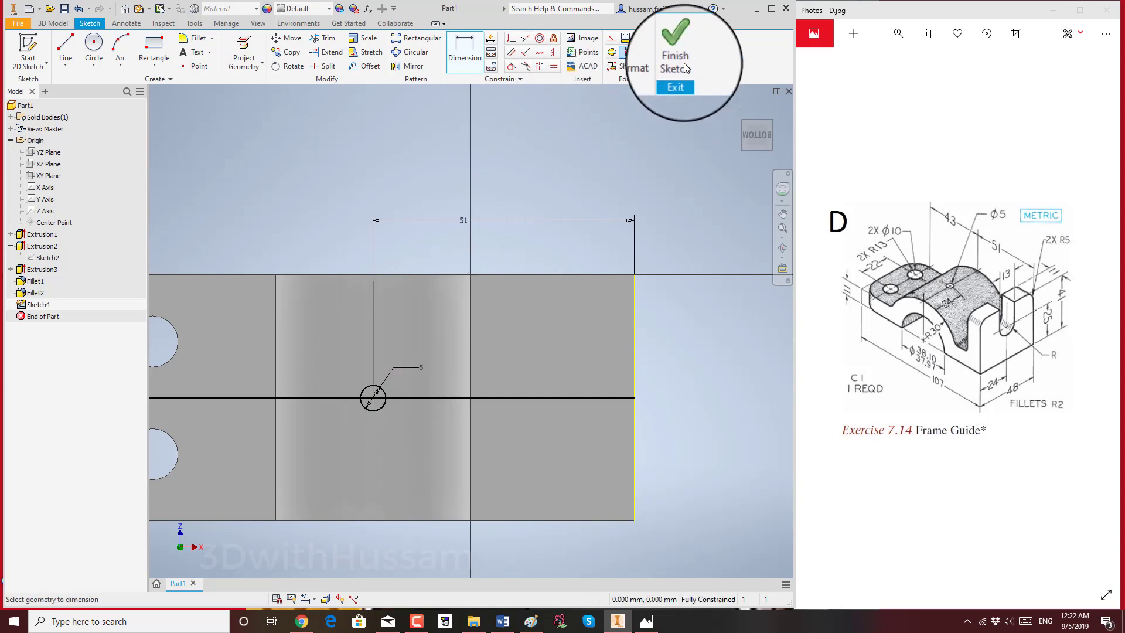
Step: Make the centre line construction geometry and finish Sketch4
right_click(711, 138)
click(737, 111)
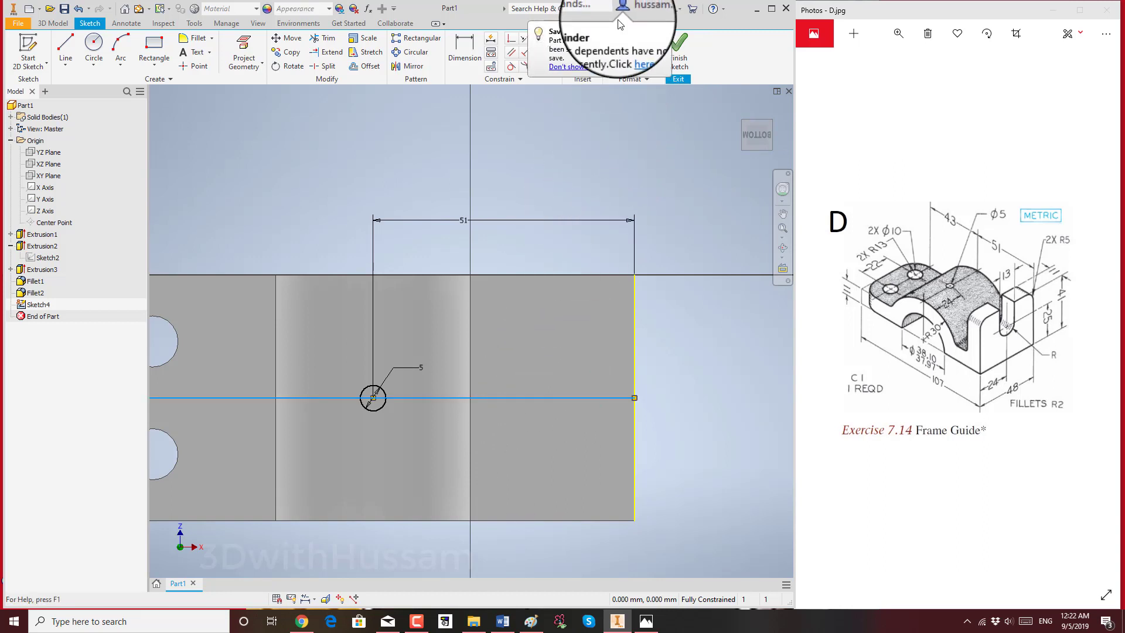
click(640, 145)
click(664, 28)
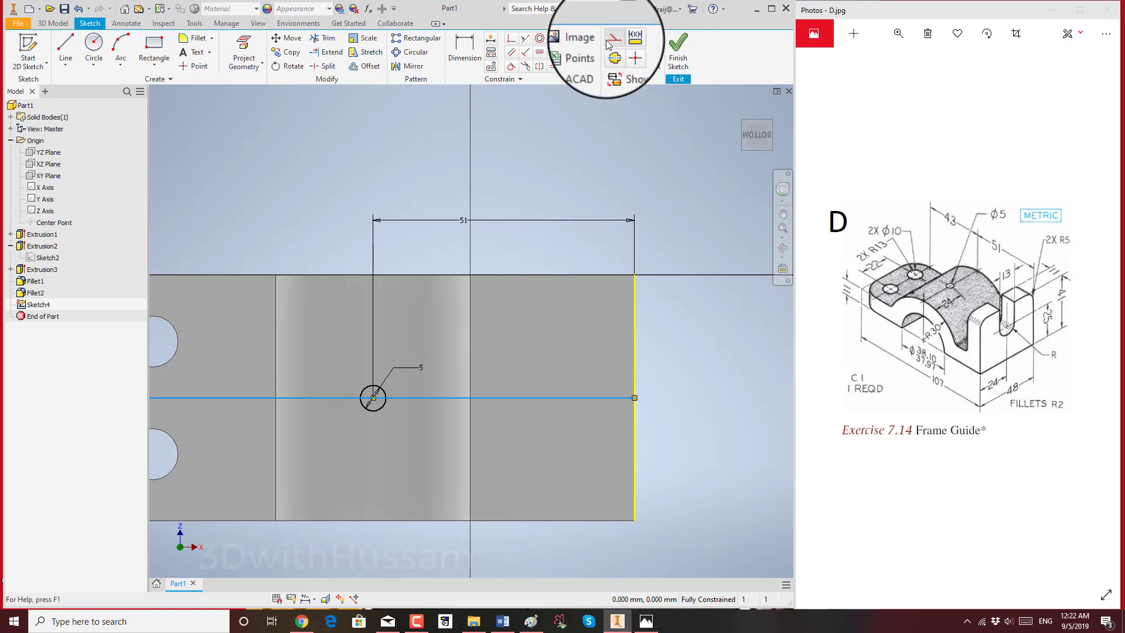
click(608, 42)
click(678, 52)
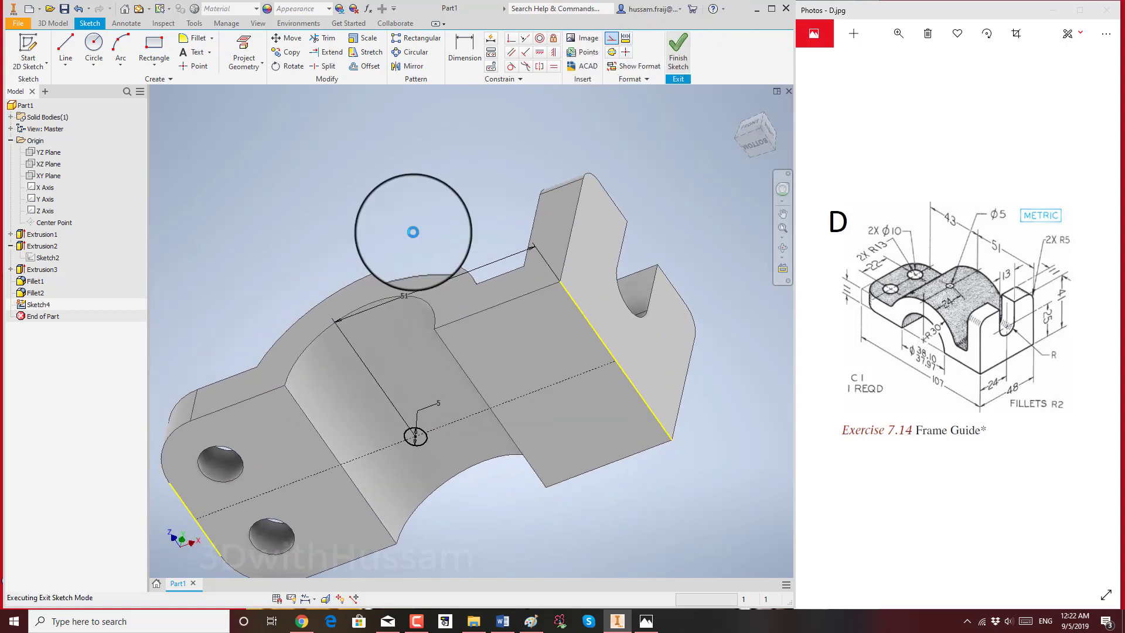
Step: Extrude the 5 mm circle as a symmetric Through All cut to form the hole
key(e)
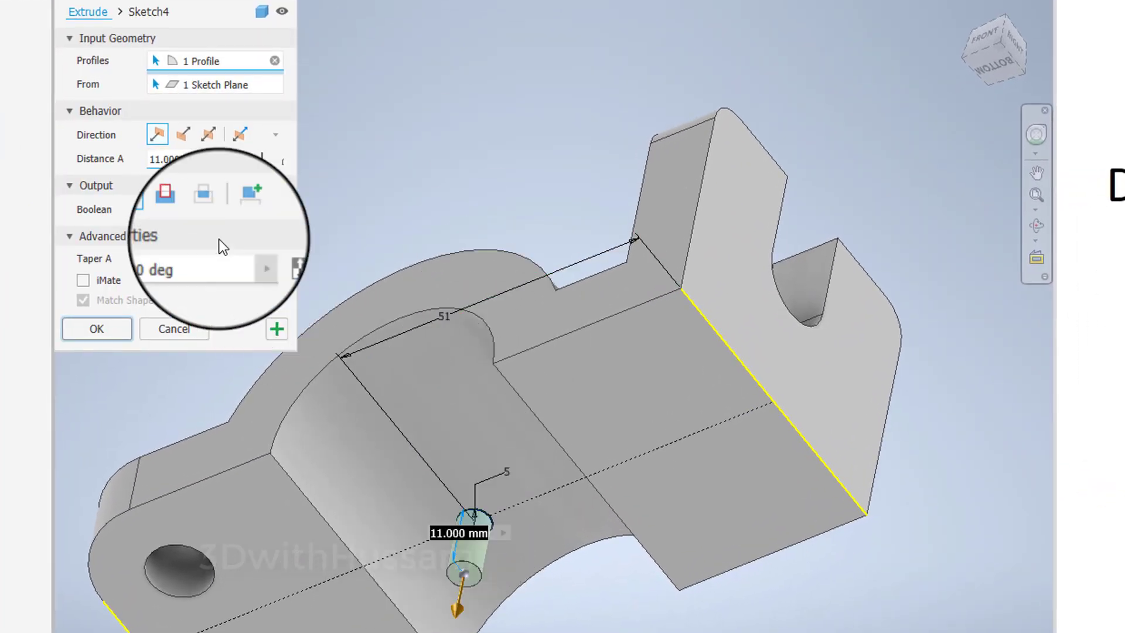
click(194, 217)
click(224, 157)
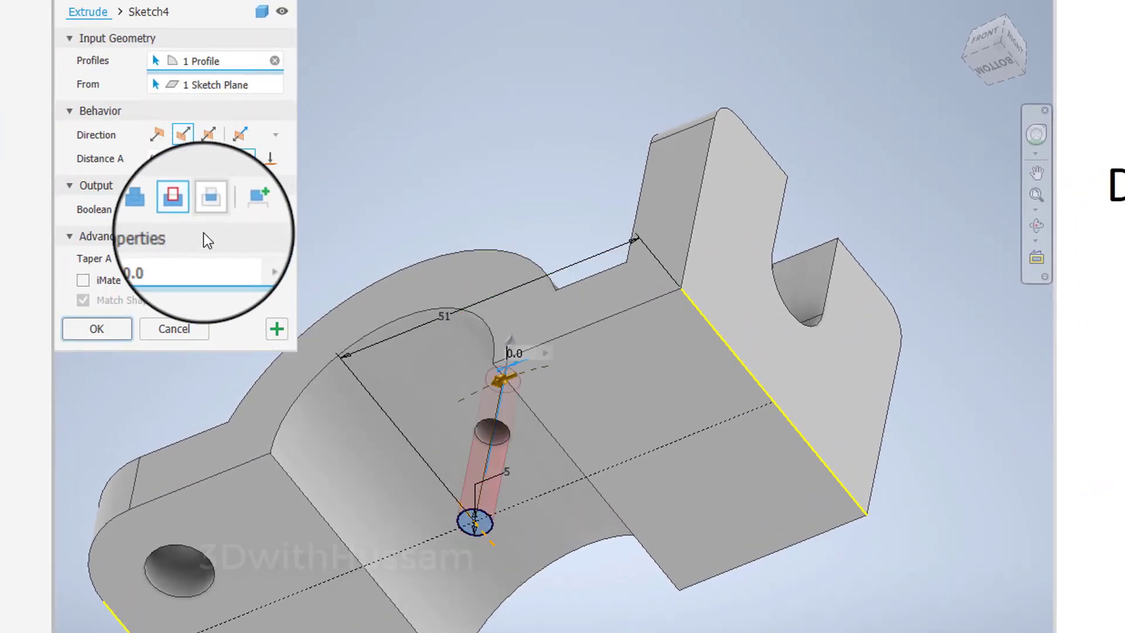
click(245, 157)
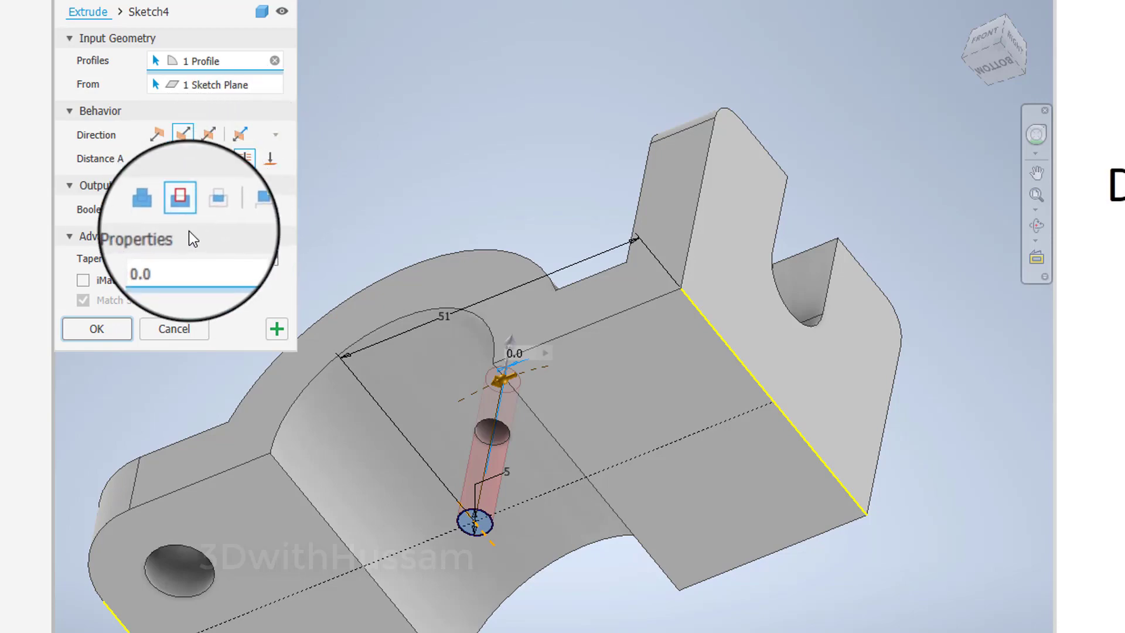
click(97, 328)
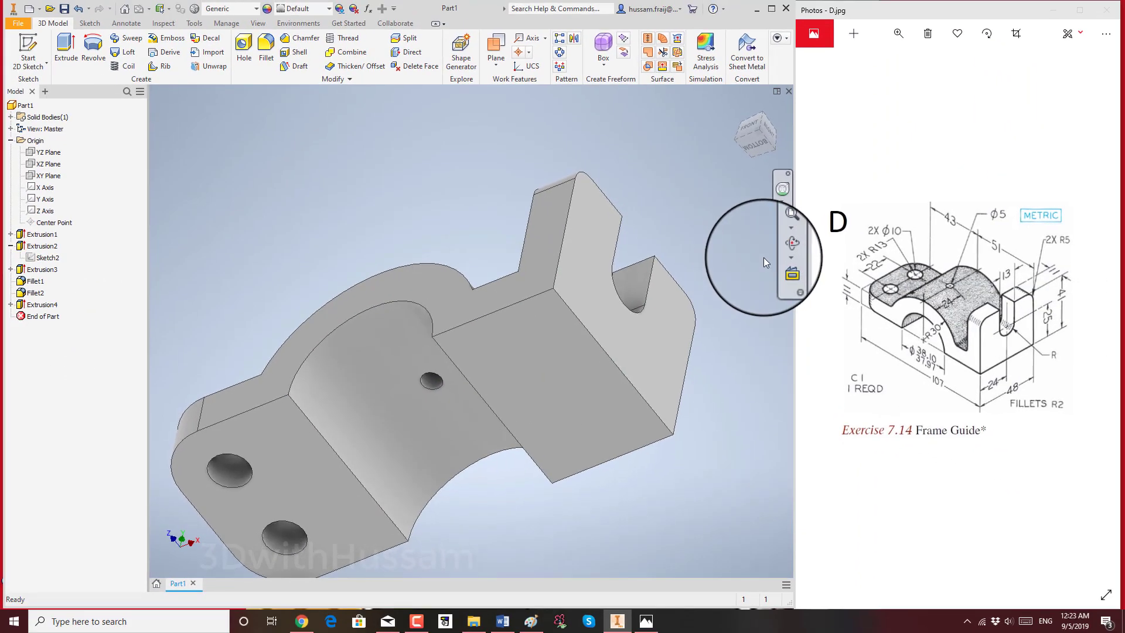
Step: Orbit to inspect the new hole, then bring up the appearance colour adjustment
click(792, 242)
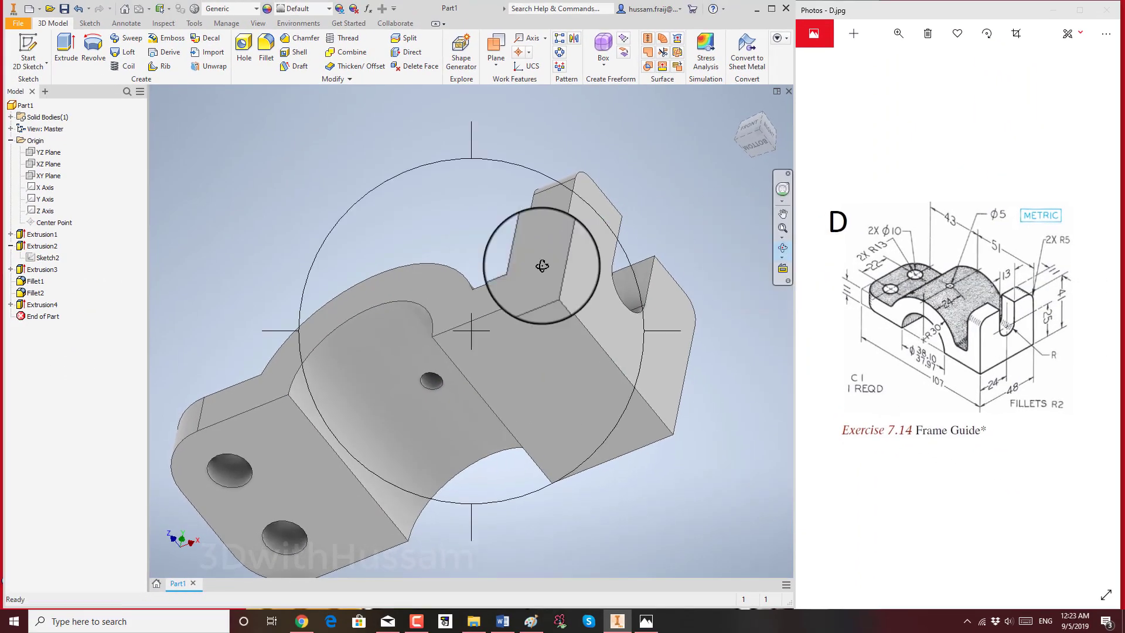
drag(540, 258, 456, 276)
scroll(467, 314, down, 4)
scroll(456, 275, up, 3)
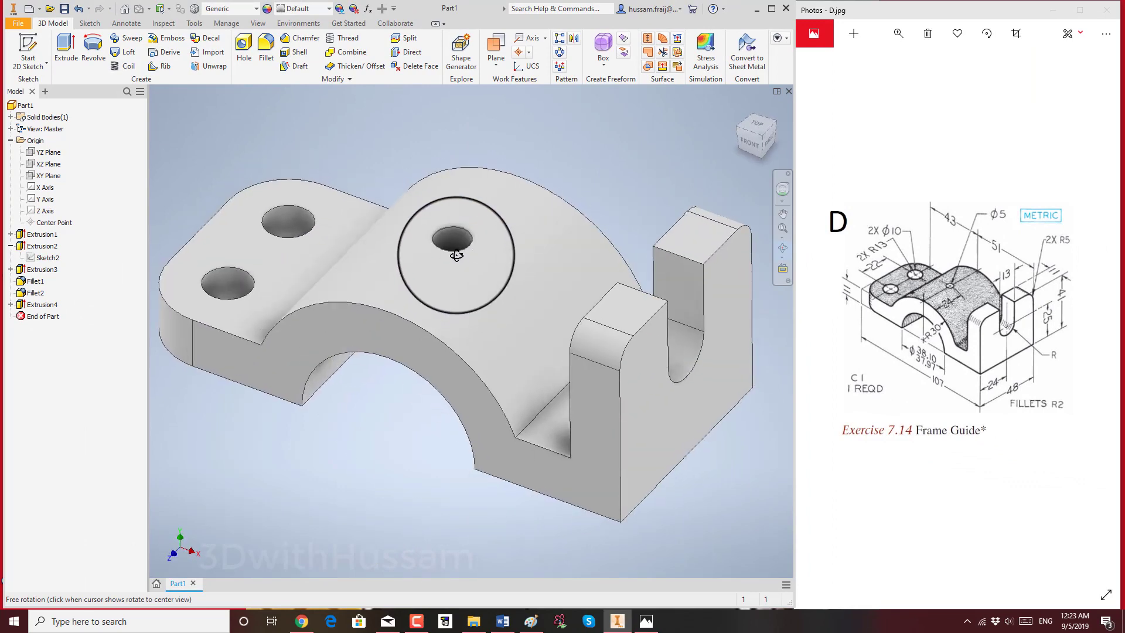
right_click(492, 202)
click(571, 160)
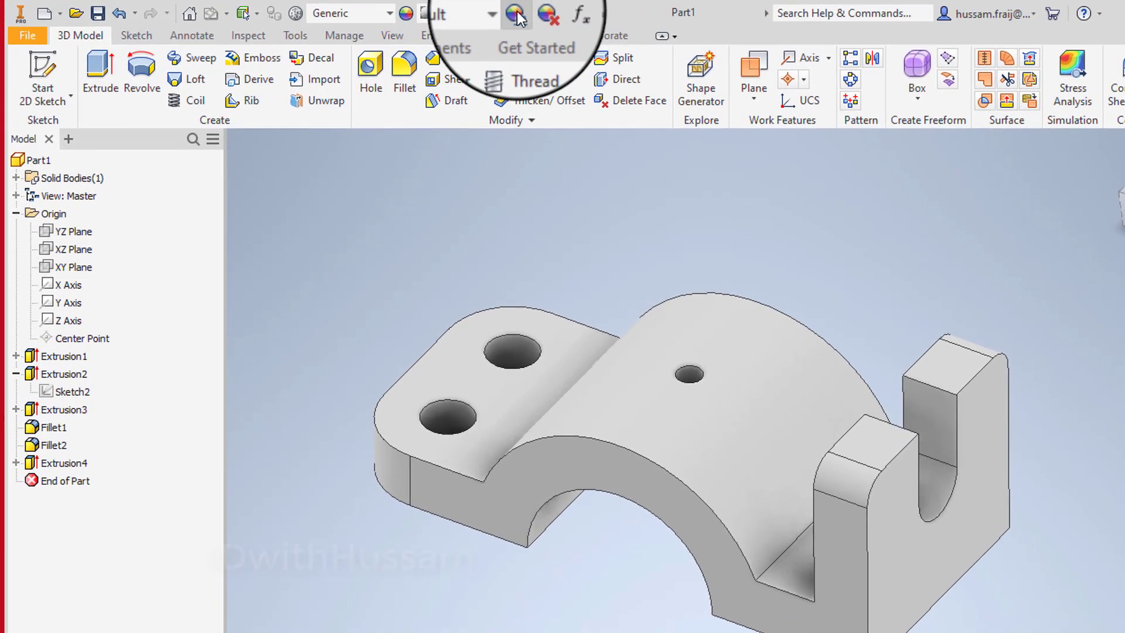
click(339, 9)
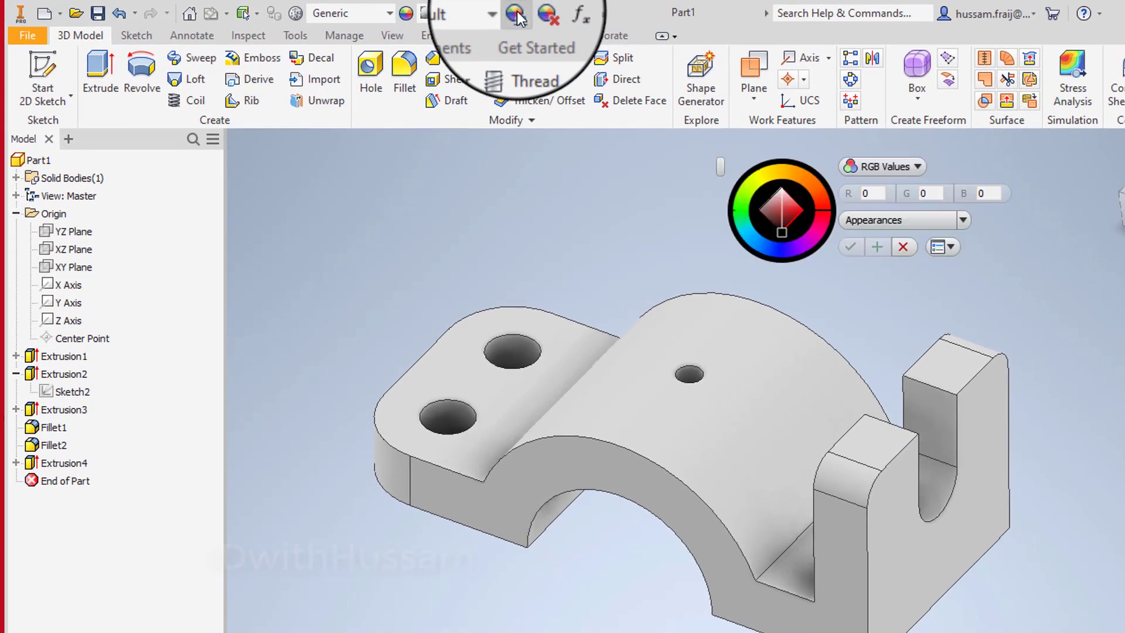
Step: Tint Part1 bright azure blue (RGB 0, 170, 255) and return the model to its Home view
click(38, 160)
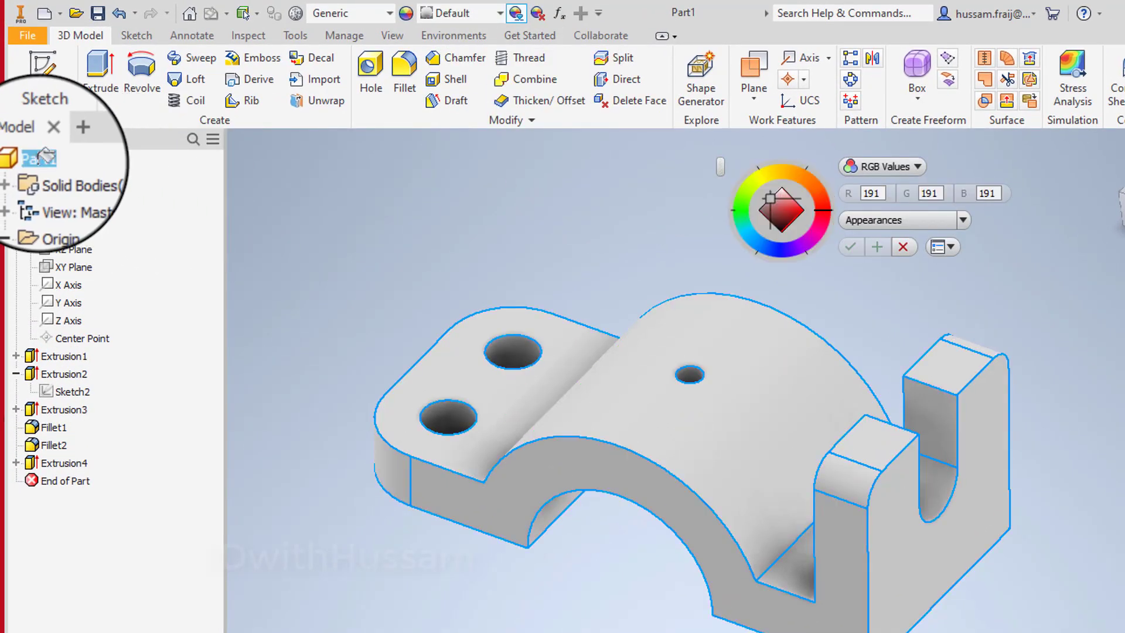
drag(778, 254, 750, 244)
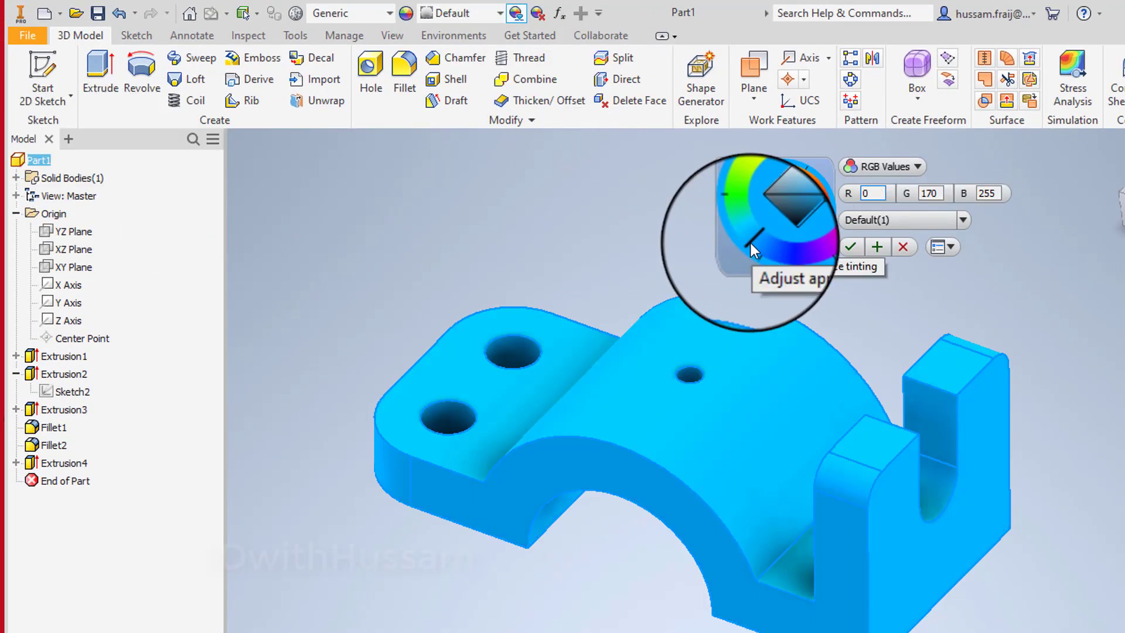
click(876, 246)
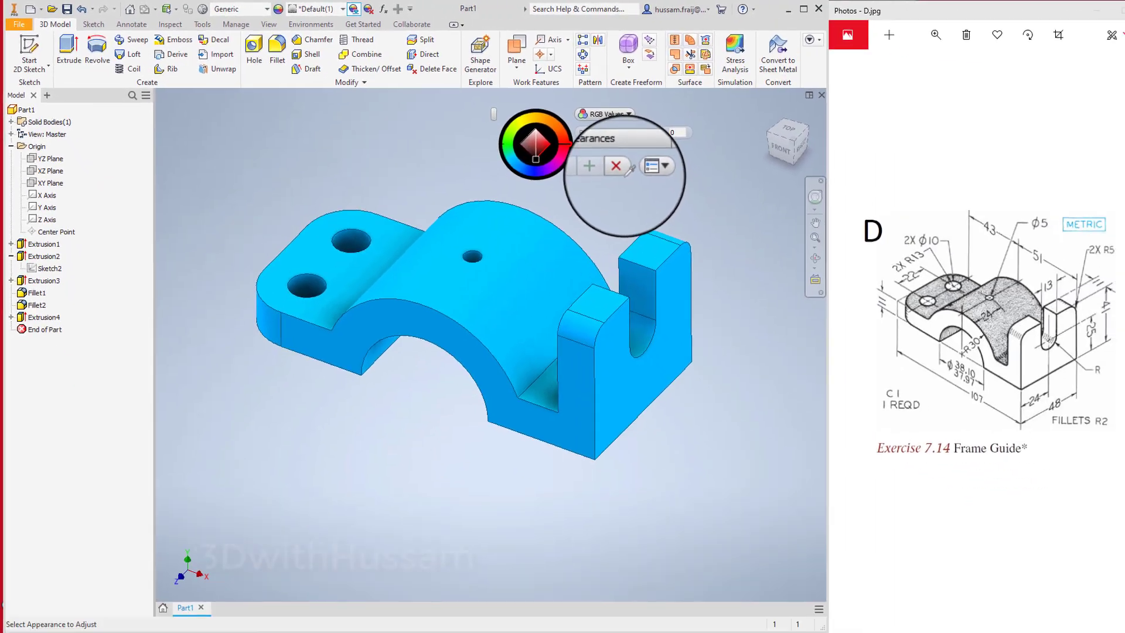
click(862, 234)
mouse_move(1051, 148)
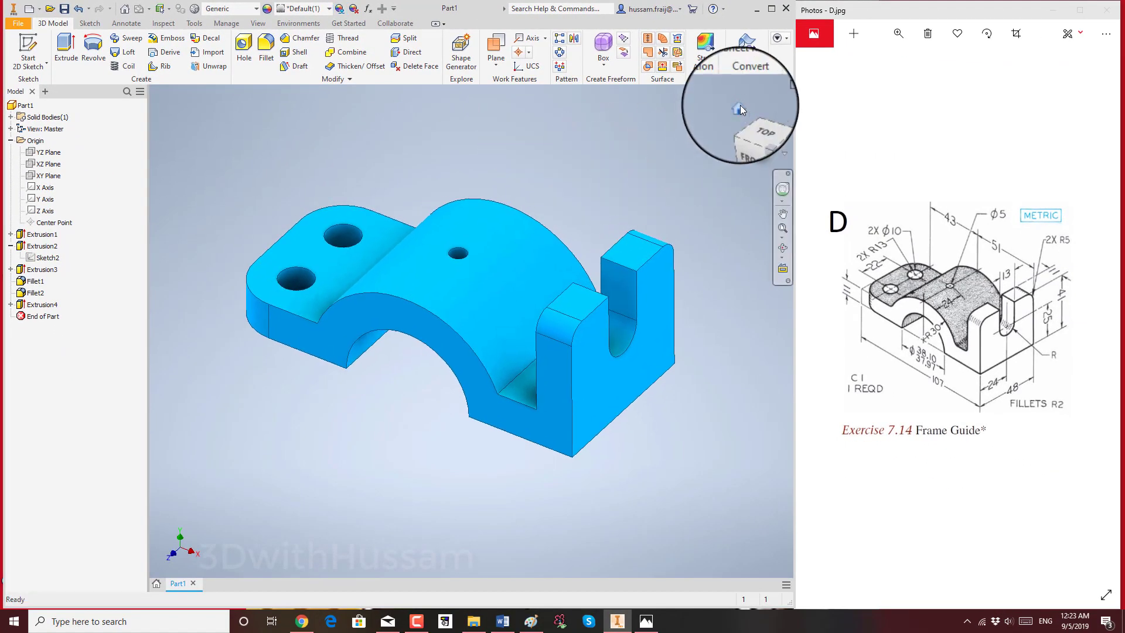
click(740, 107)
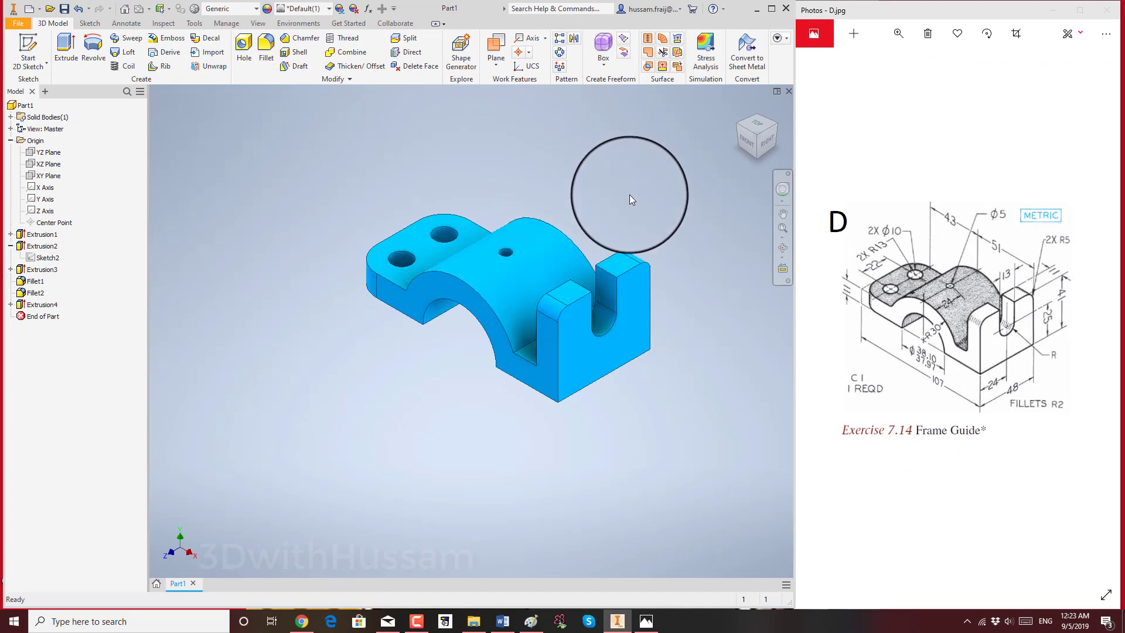
Step: Create a new drawing from the ANSI (mm).idw template
click(19, 25)
click(28, 63)
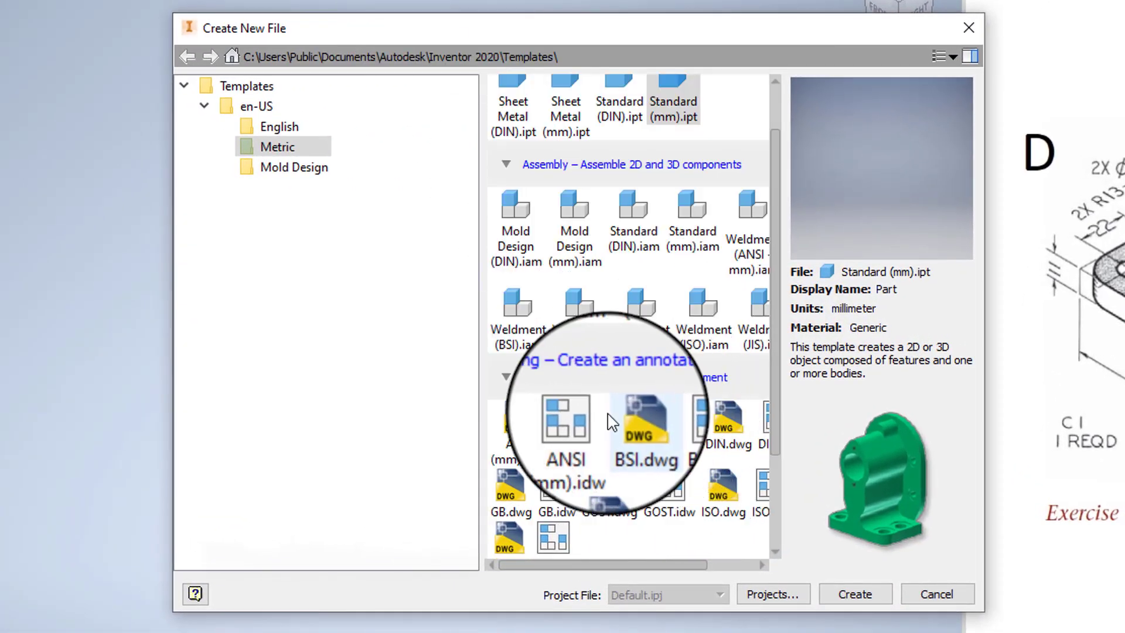
click(580, 422)
click(855, 596)
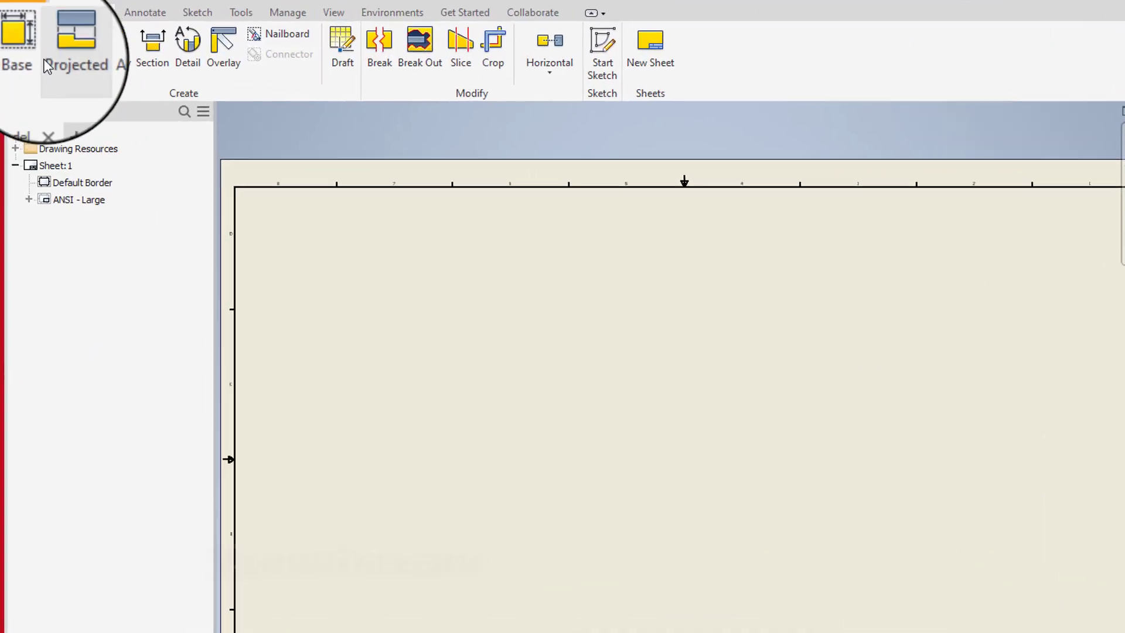
Step: Start a base view and save the part as Frame Guide when prompted
click(18, 44)
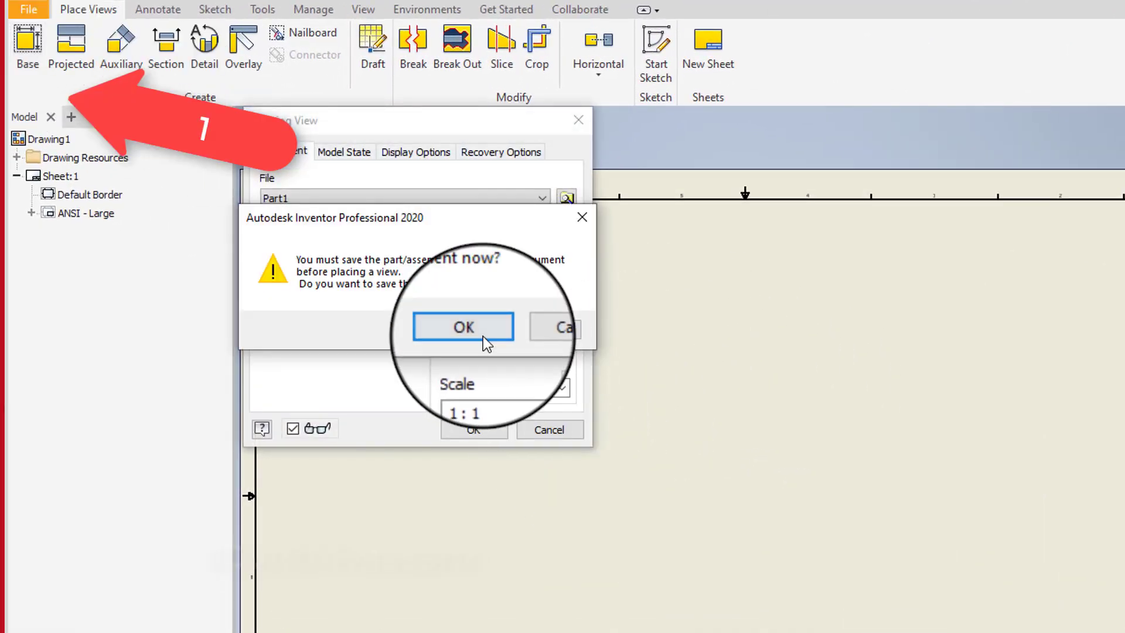
click(476, 324)
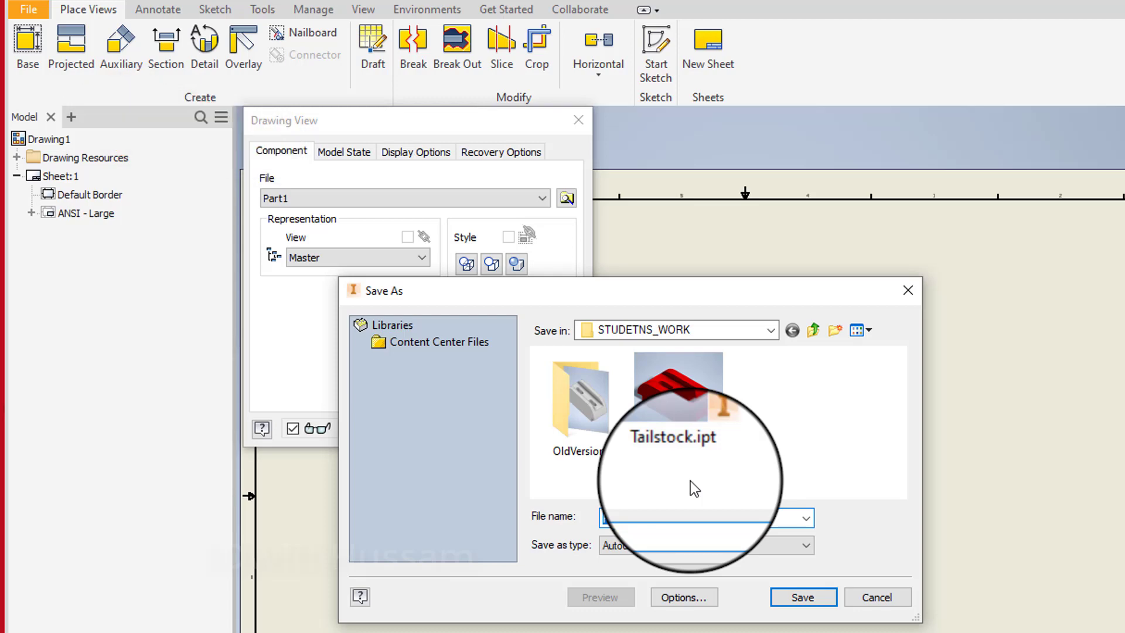
text(P)
text(ide)
click(802, 596)
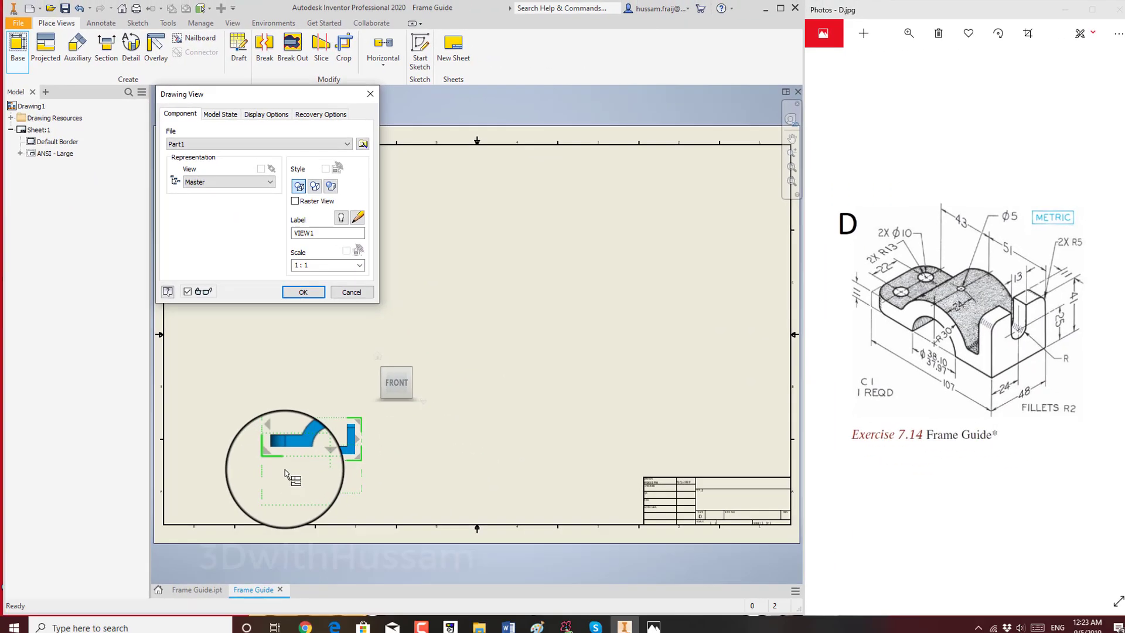
Step: Place the front base view on the sheet at scale 3
scroll(284, 470, down, 2)
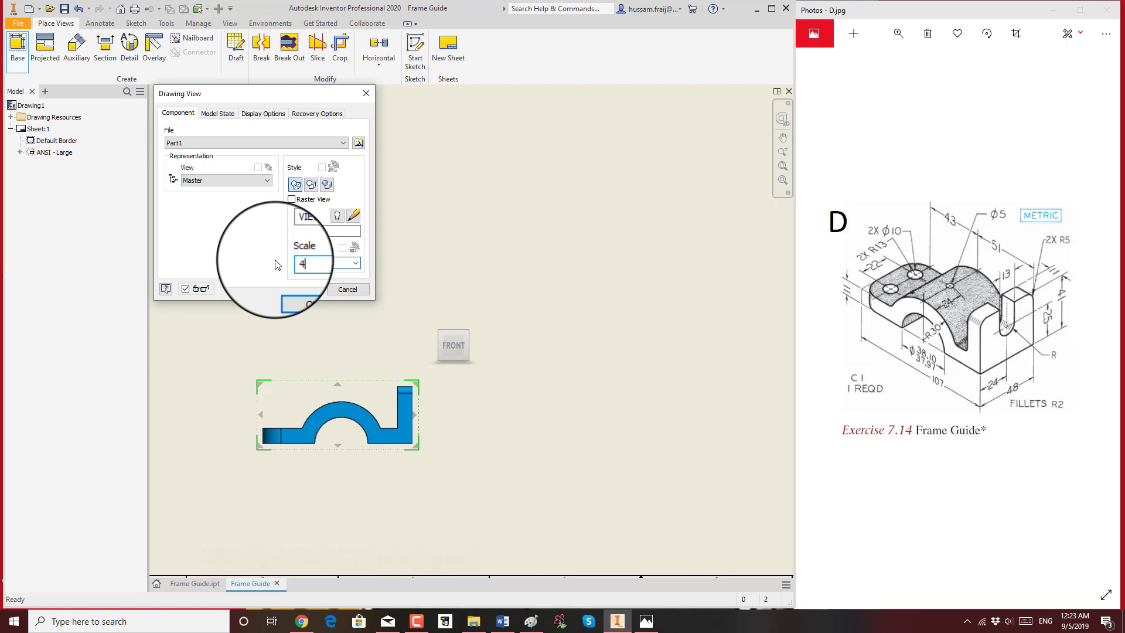
scroll(465, 360, up, 2)
scroll(533, 338, down, 3)
scroll(445, 304, up, 3)
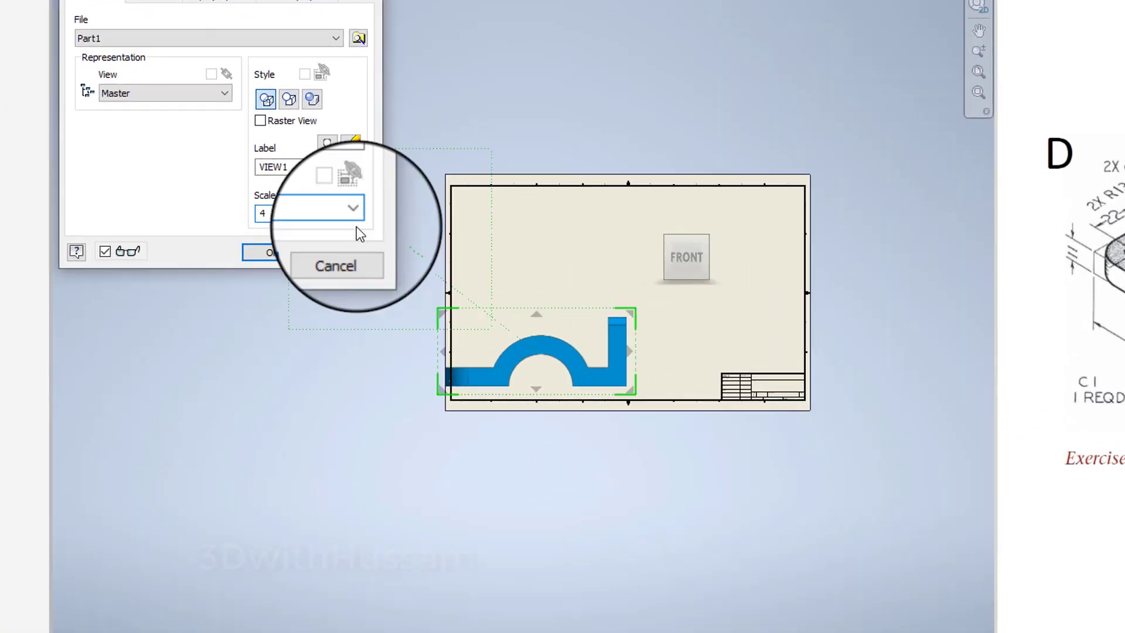
double_click(267, 214)
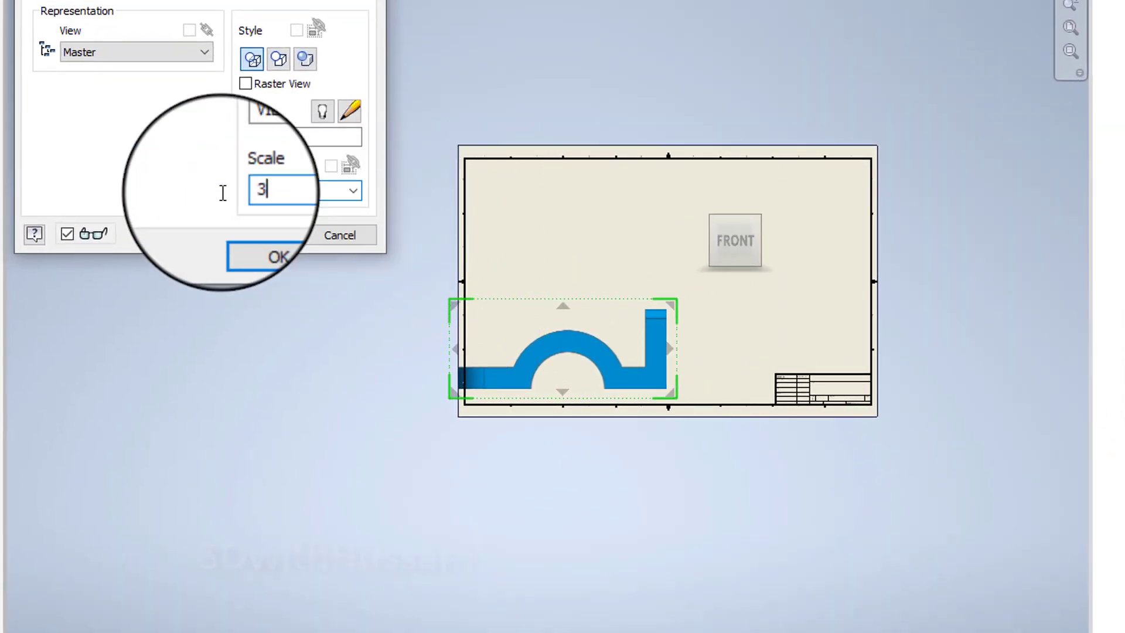
text(3)
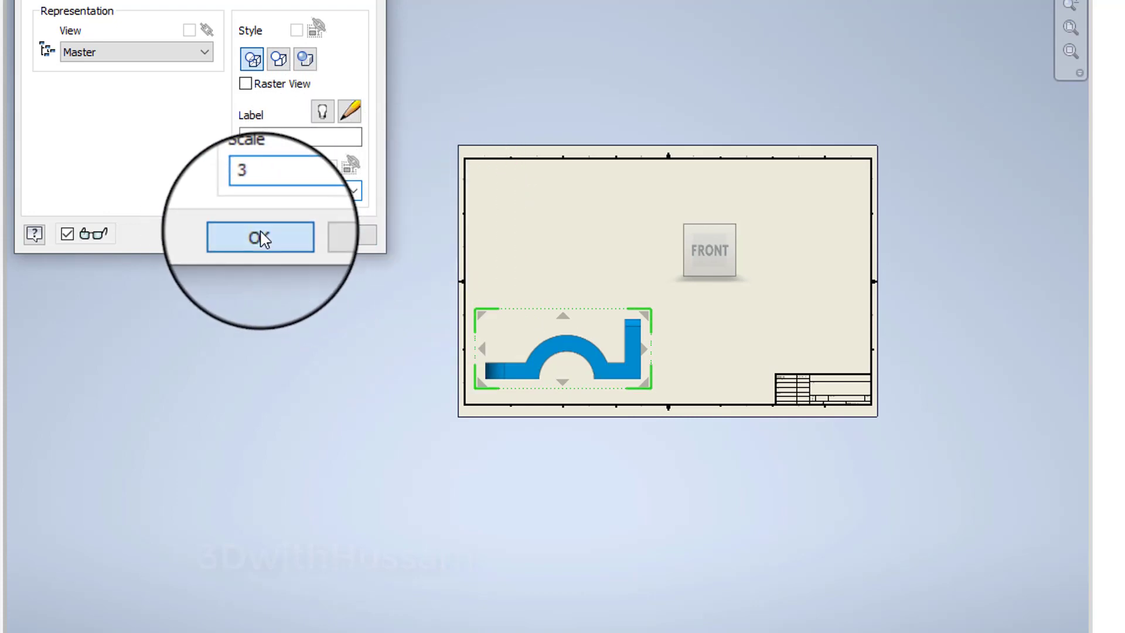
click(260, 237)
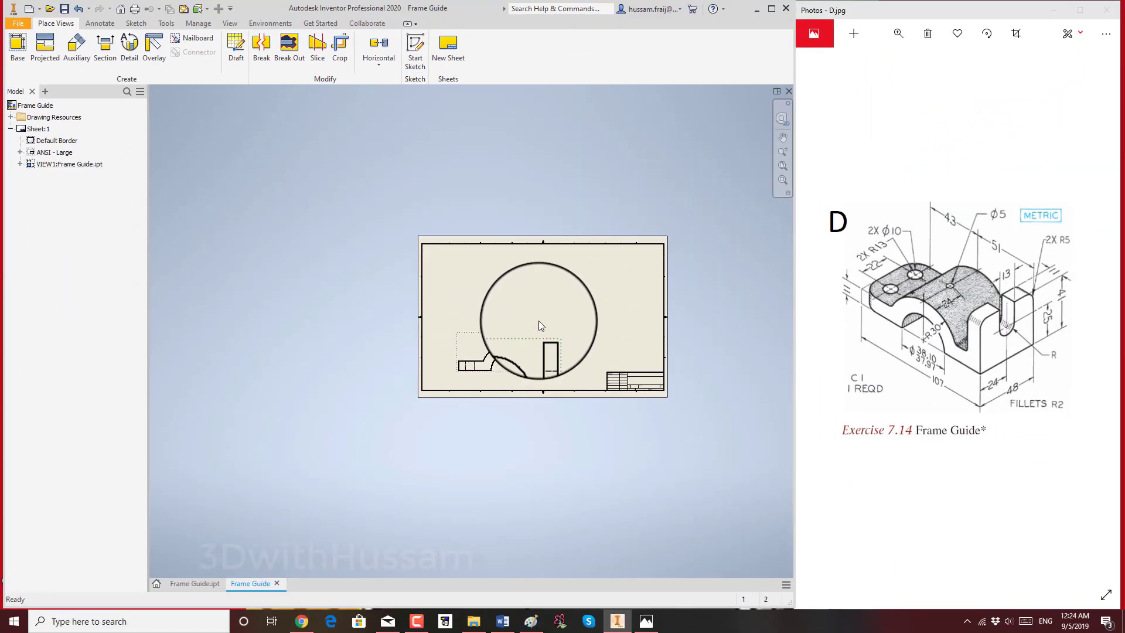
scroll(539, 321, down, 3)
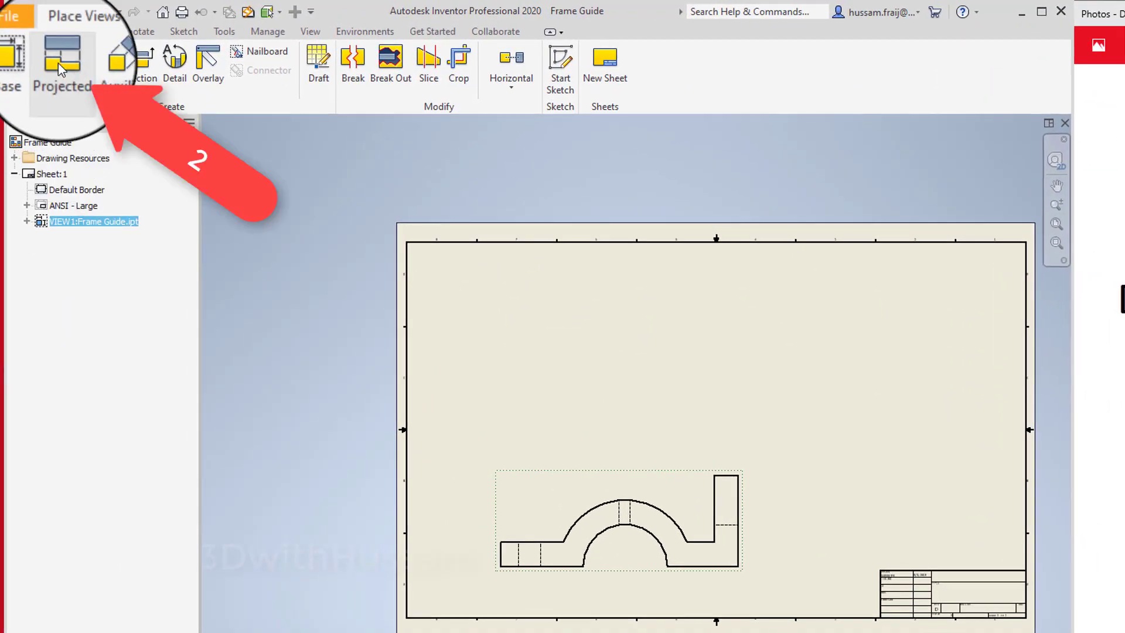
Step: Project top, right side and isometric views from the front view, moving the side view closer
click(58, 62)
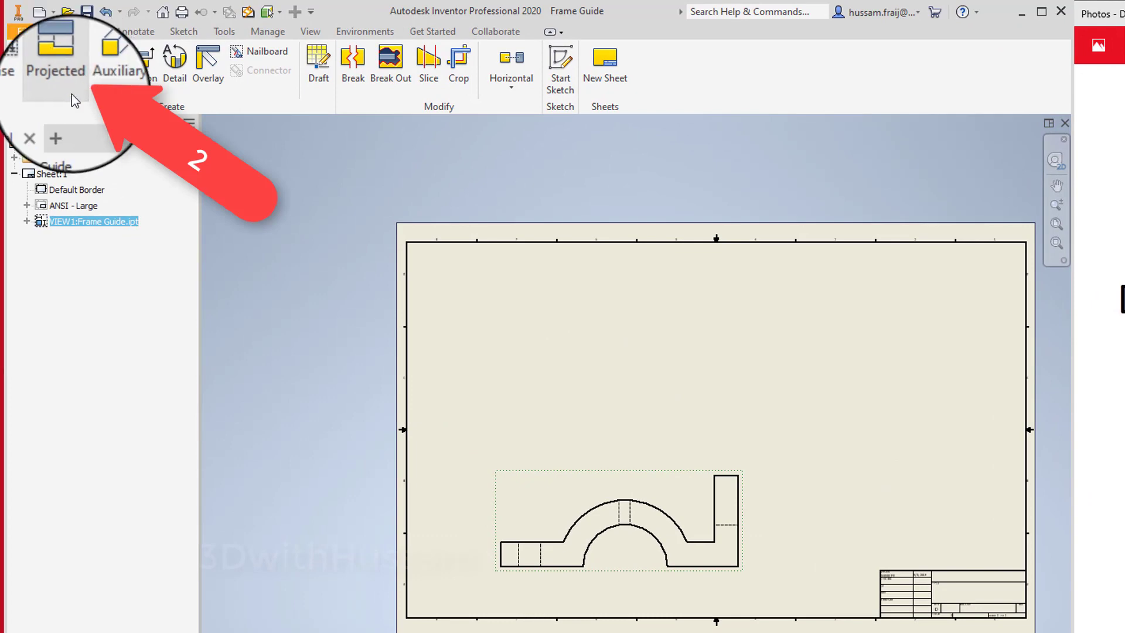
click(621, 539)
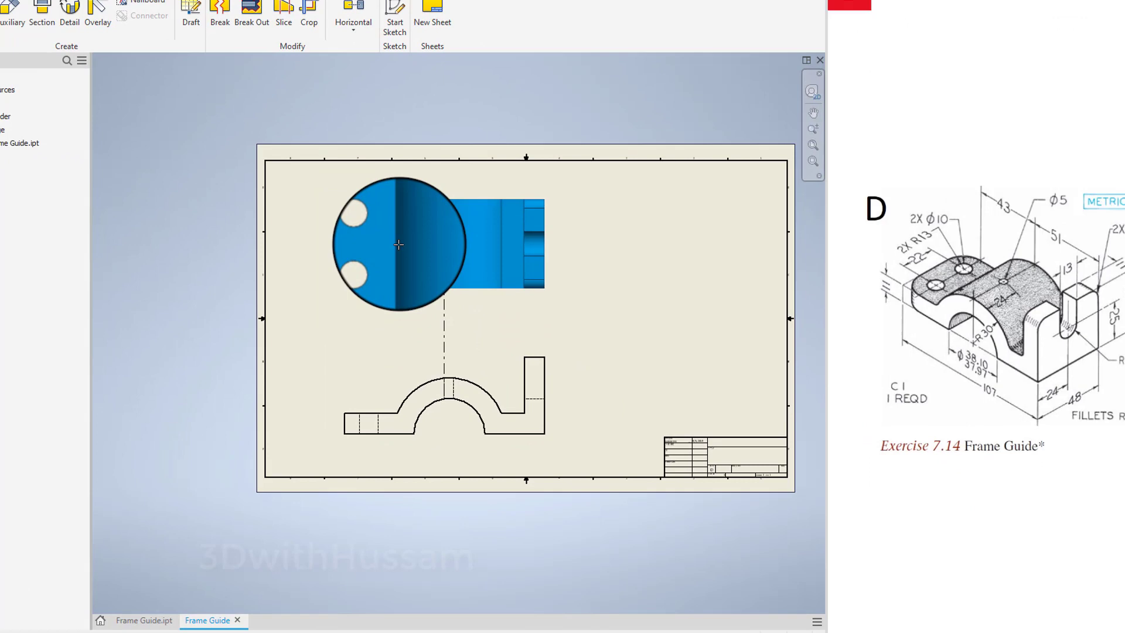
click(423, 254)
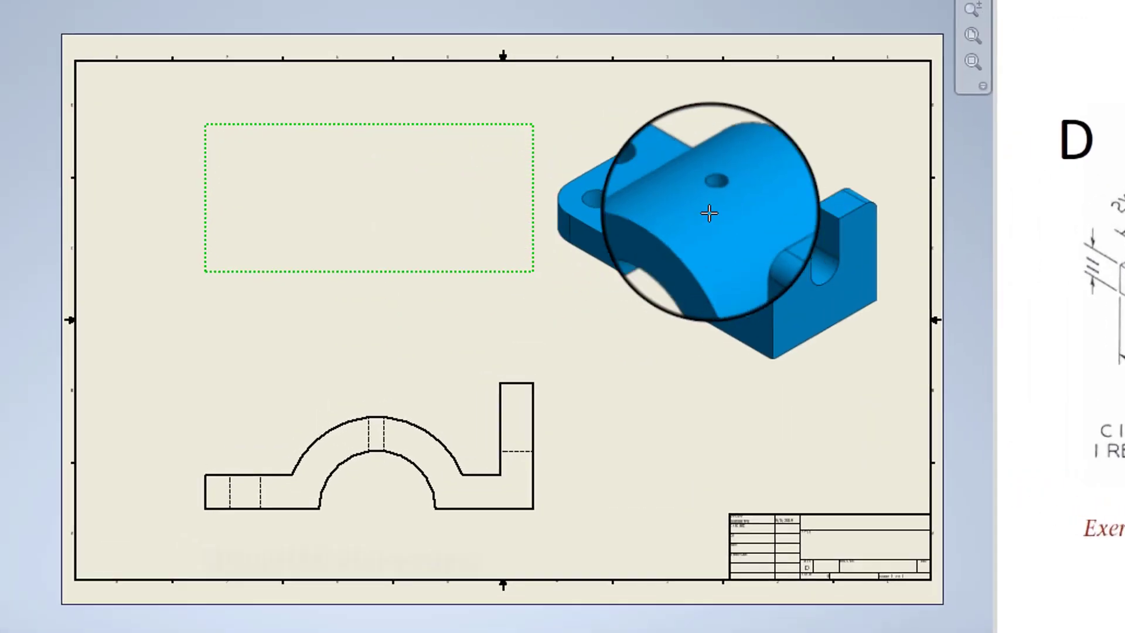
click(677, 445)
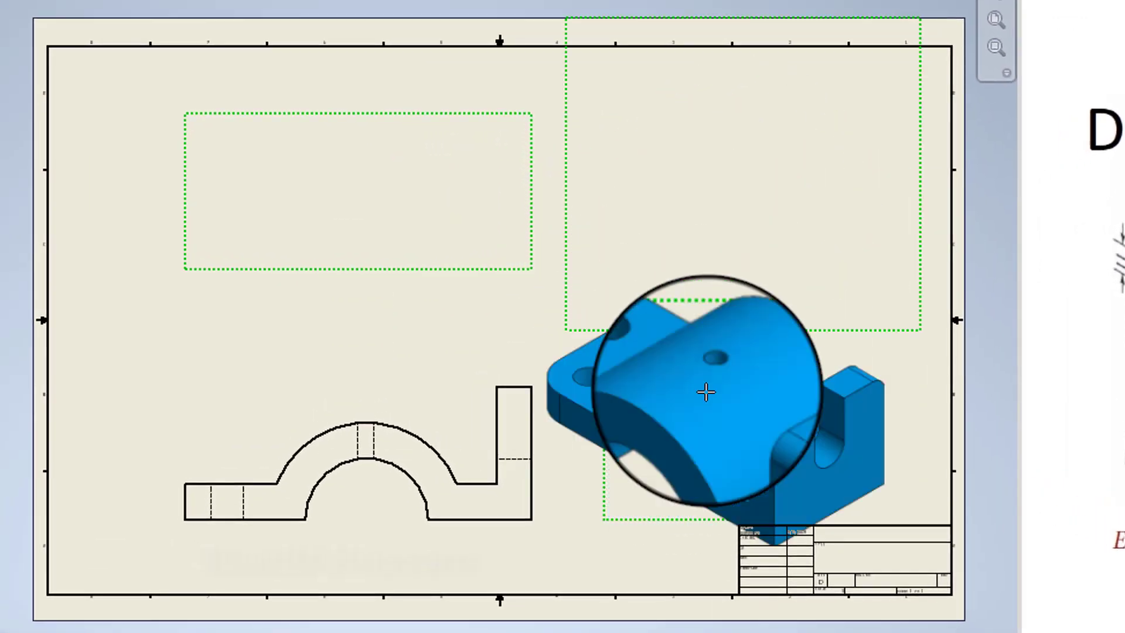
right_click(712, 390)
click(808, 392)
drag(720, 382, 532, 370)
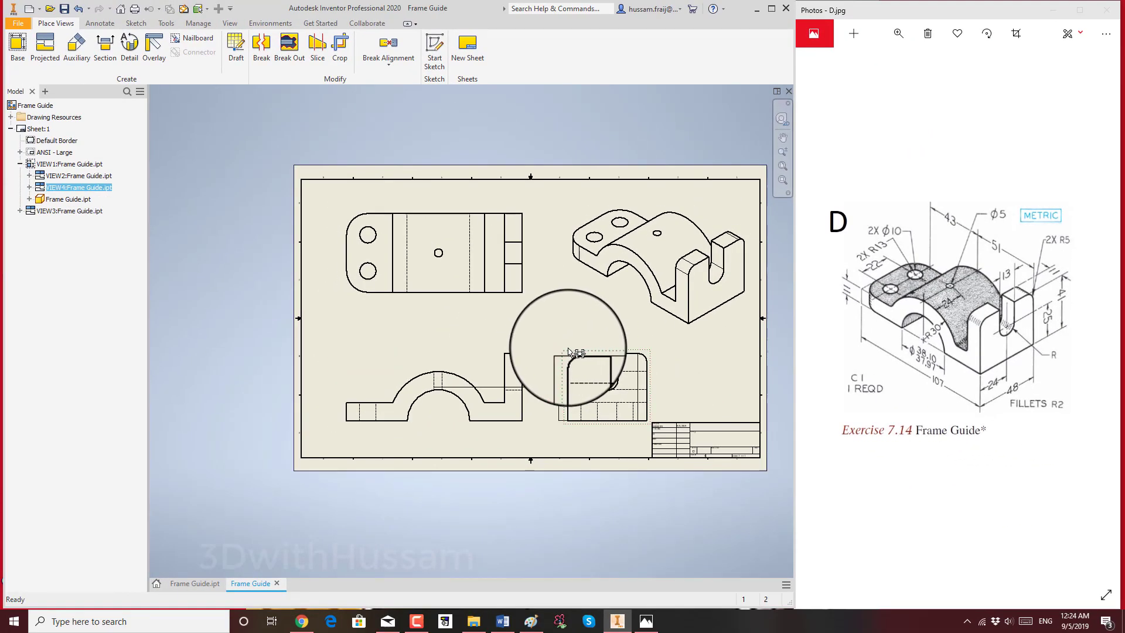
drag(568, 352, 542, 294)
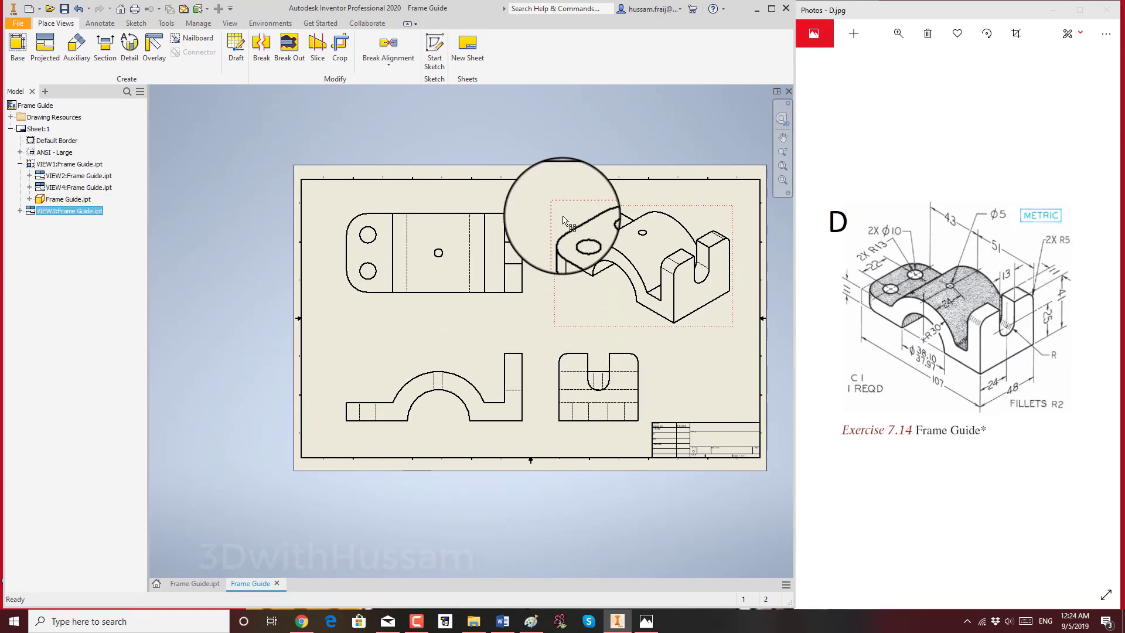
Step: Set the isometric view's style to Shaded
right_click(562, 217)
click(564, 249)
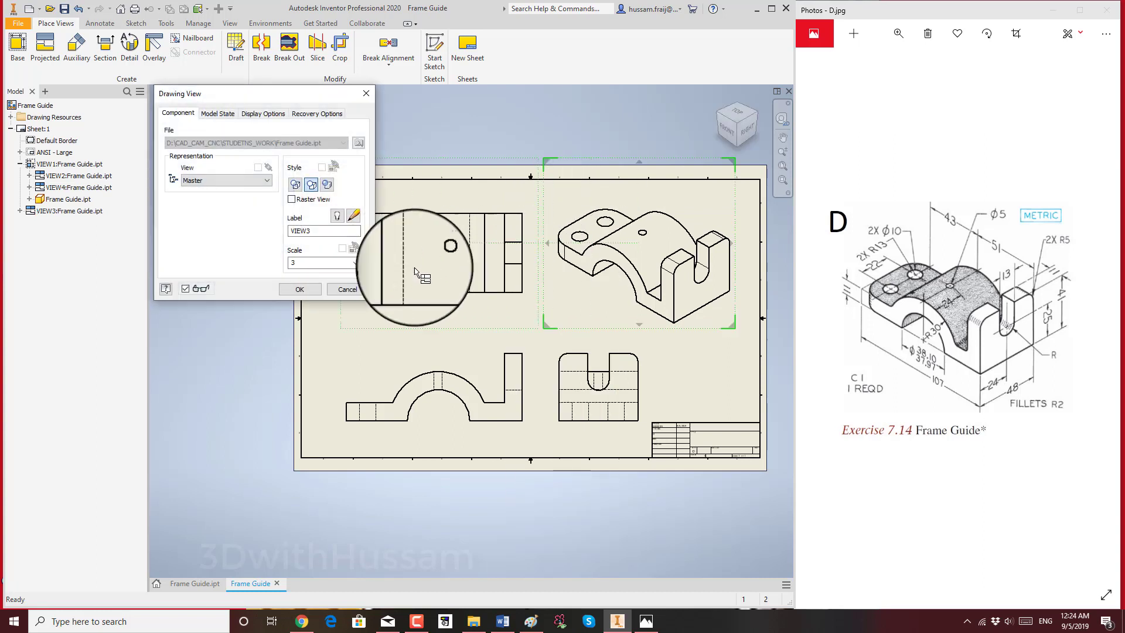
click(328, 185)
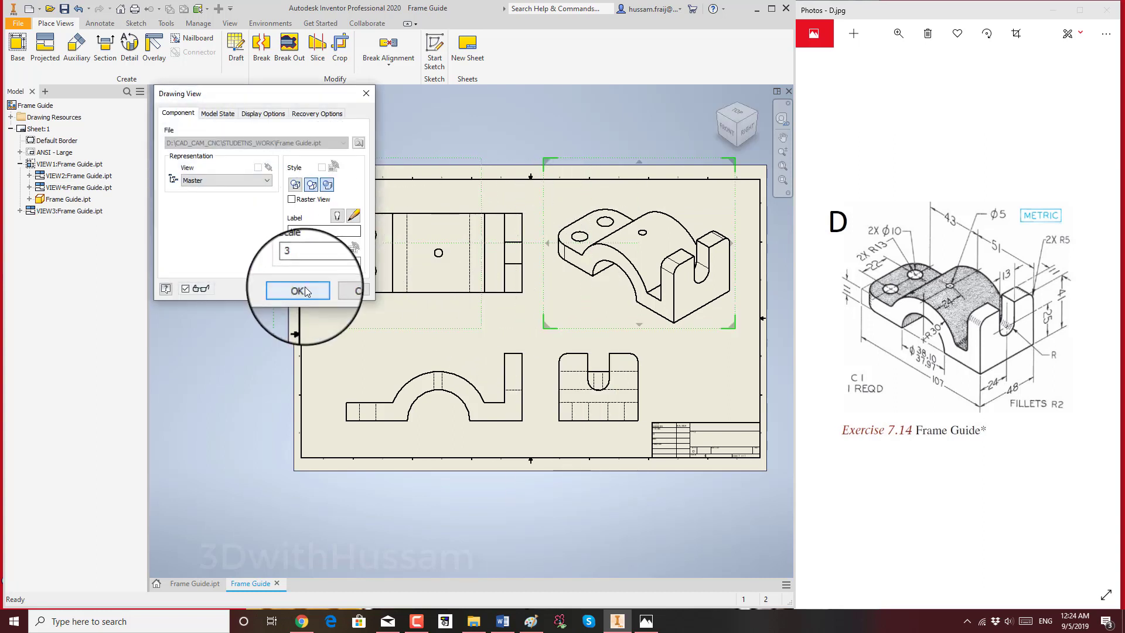
click(299, 289)
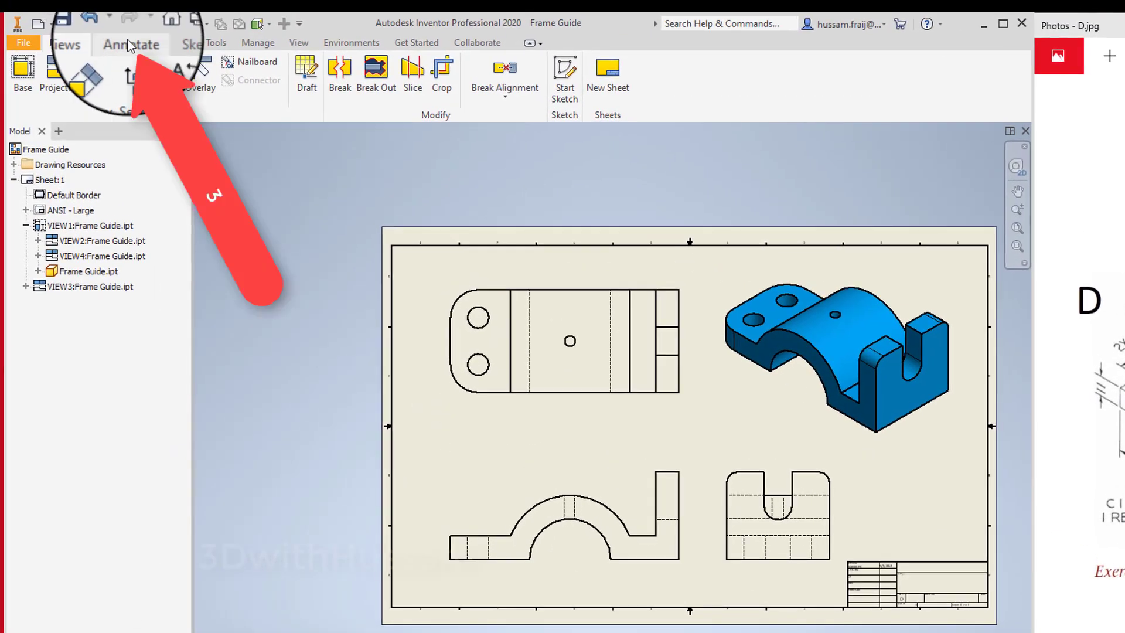
click(128, 39)
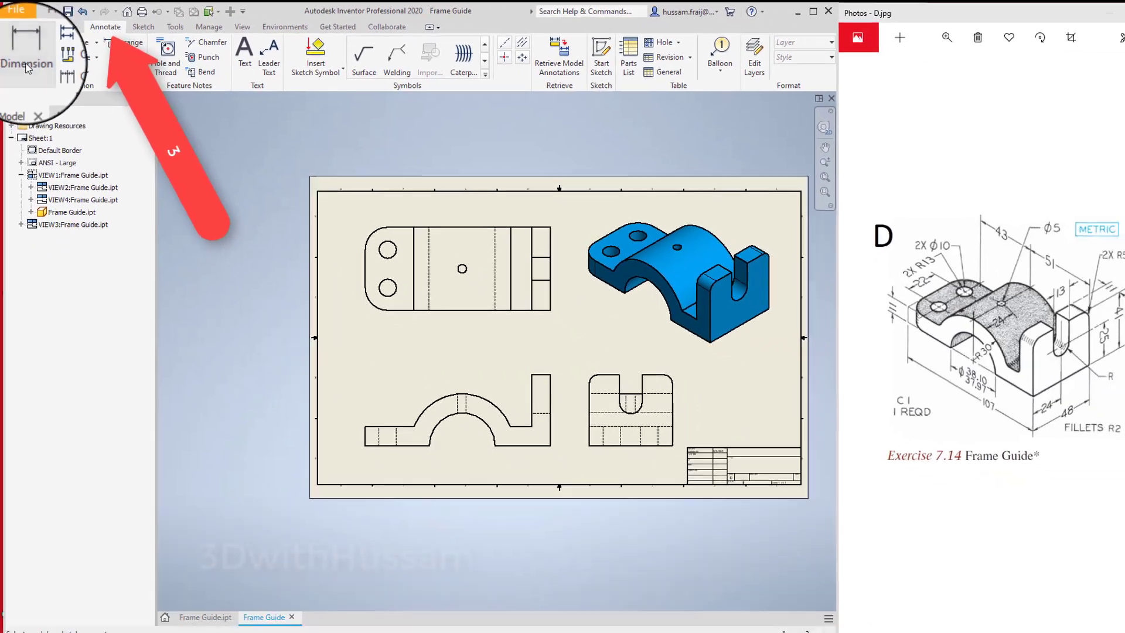
Step: Start a radius dimension on the inner arc, then cancel it
scroll(448, 292, up, 3)
scroll(447, 292, down, 3)
scroll(464, 431, up, 3)
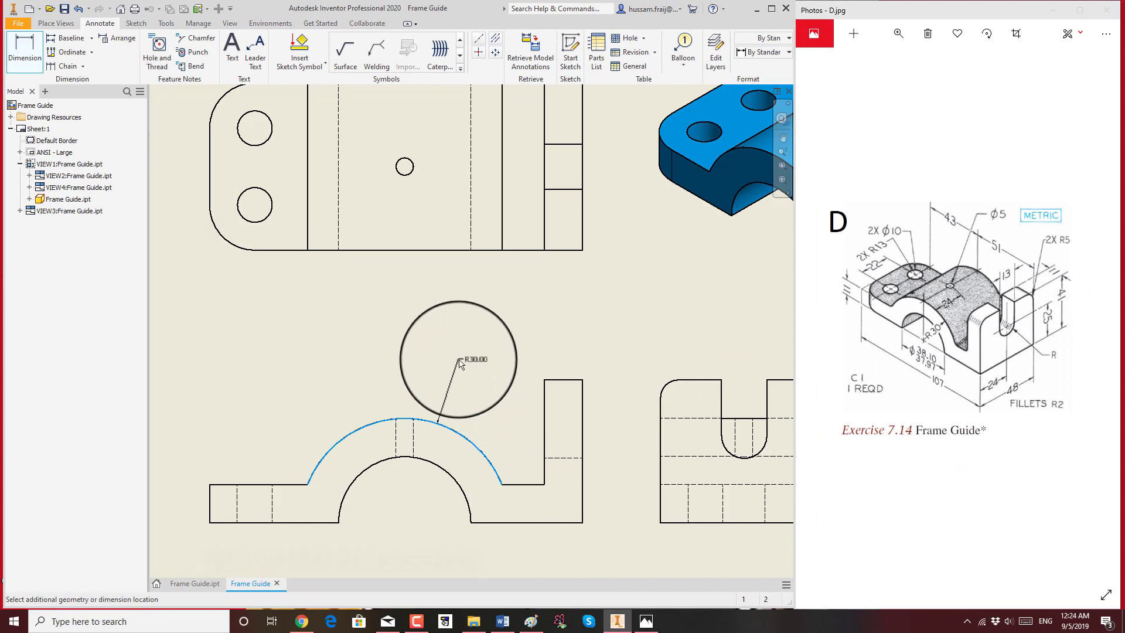
click(437, 472)
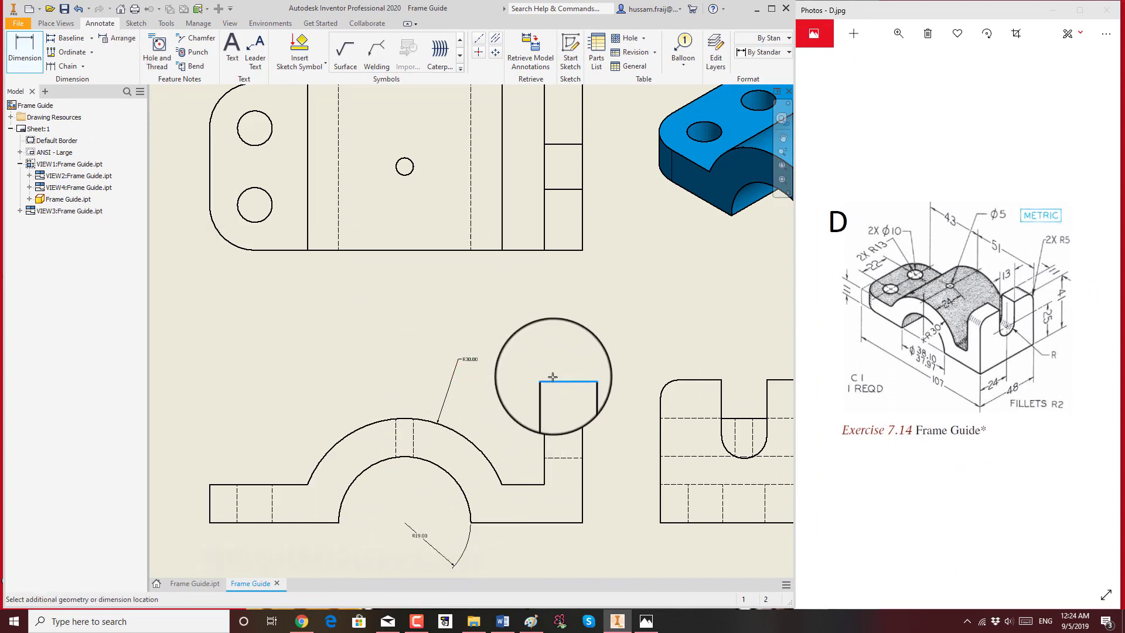
key(Escape)
scroll(513, 298, down, 3)
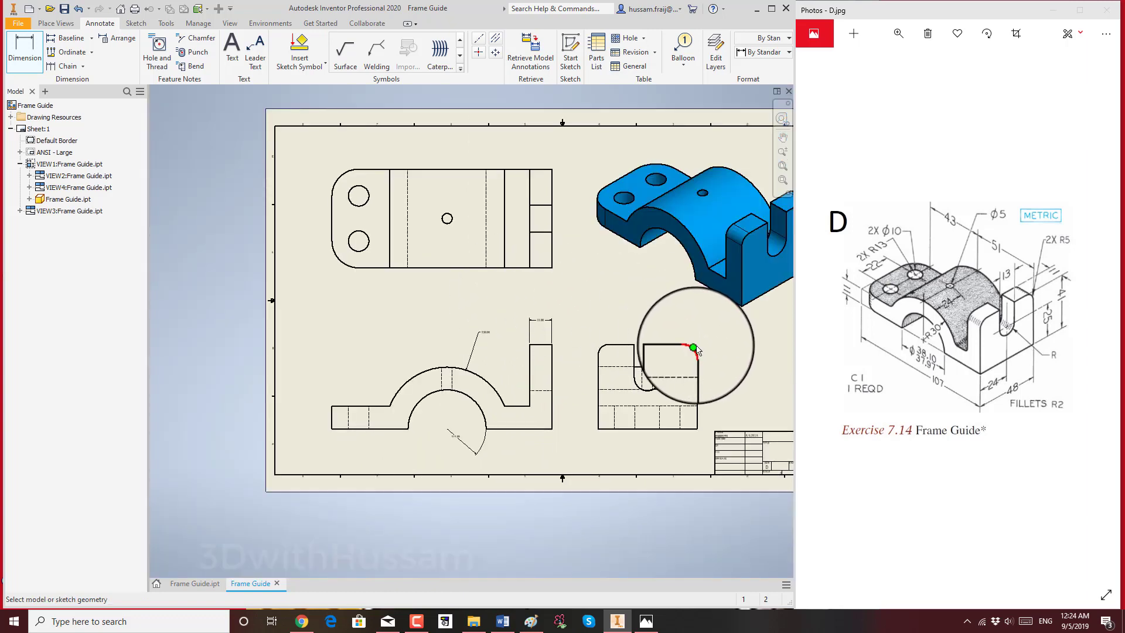
scroll(694, 349, up, 5)
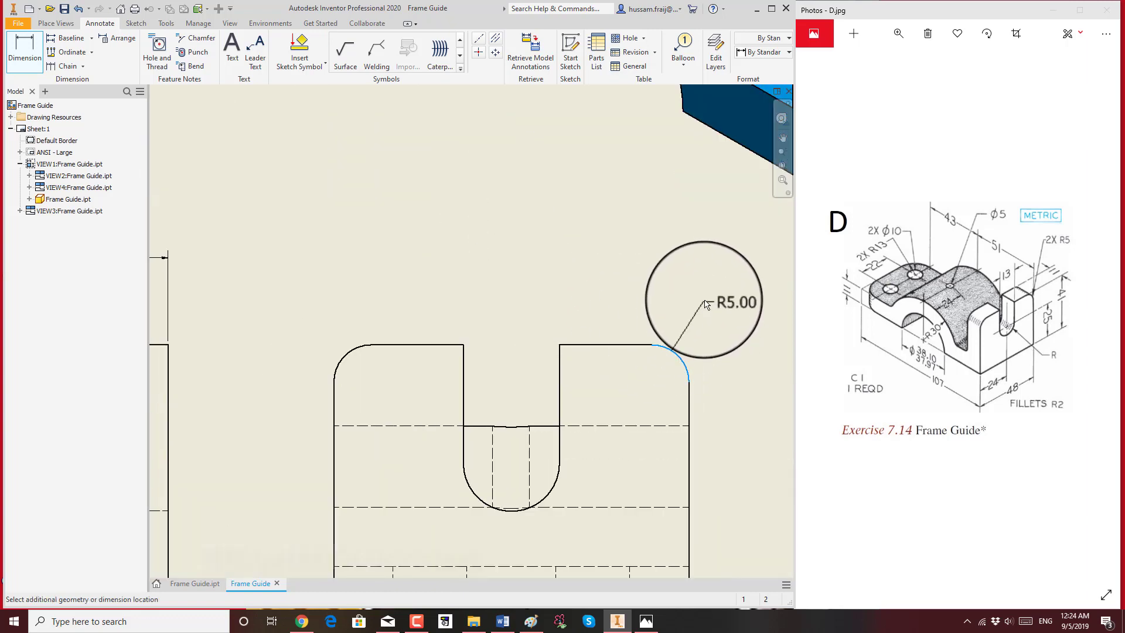
scroll(668, 341, down, 3)
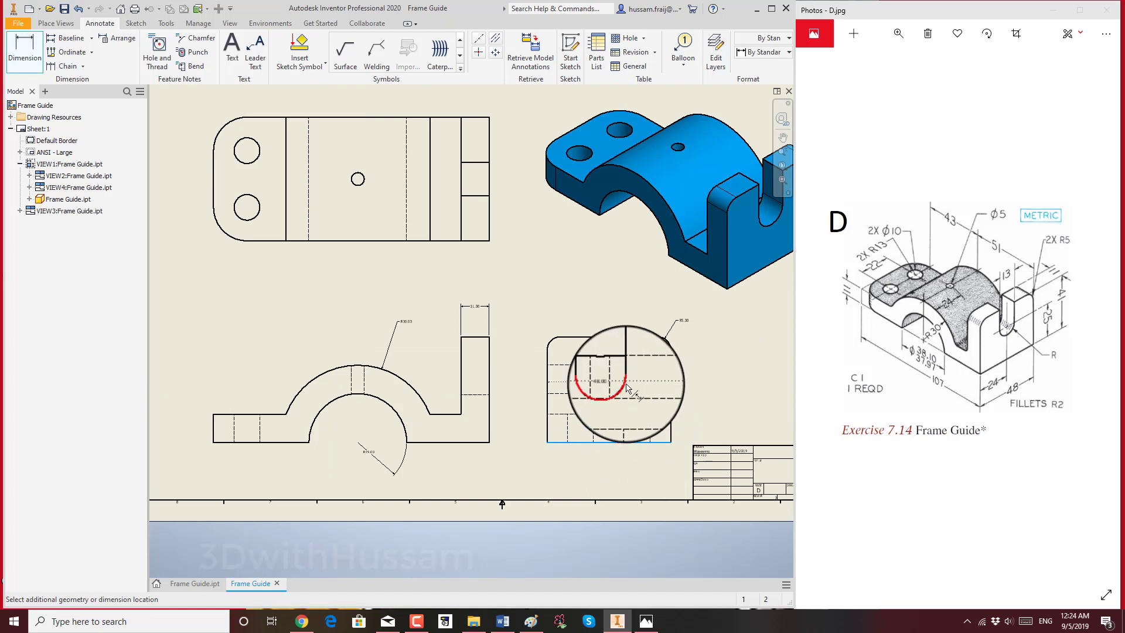
Step: Dimension the slot position at 24.00 from the left edge of the side view
click(622, 384)
scroll(691, 381, up, 2)
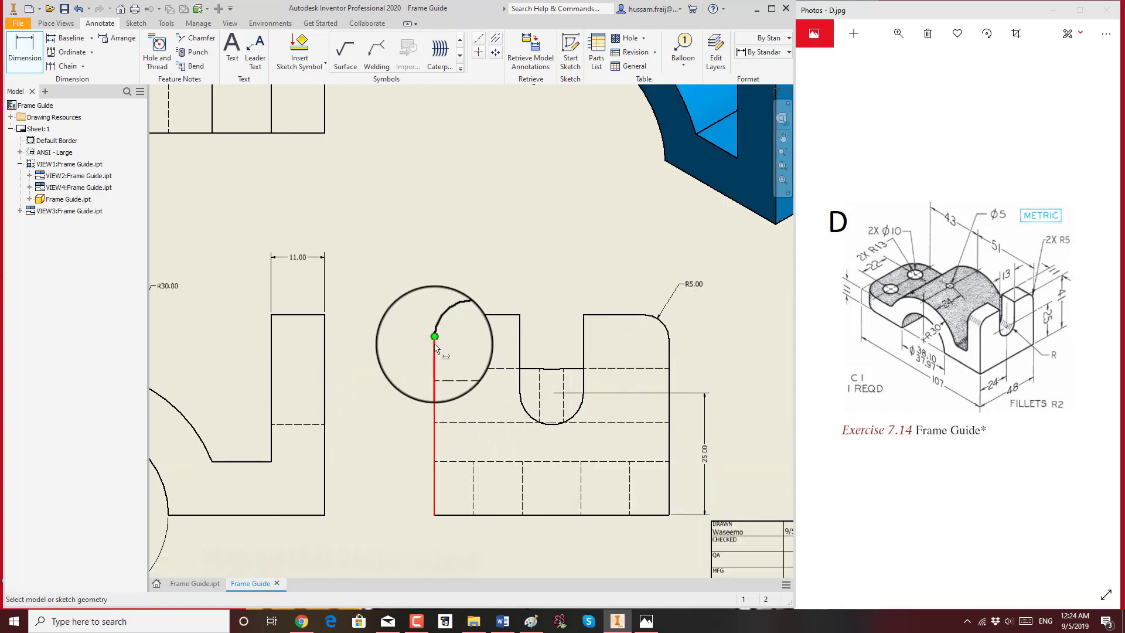
click(528, 411)
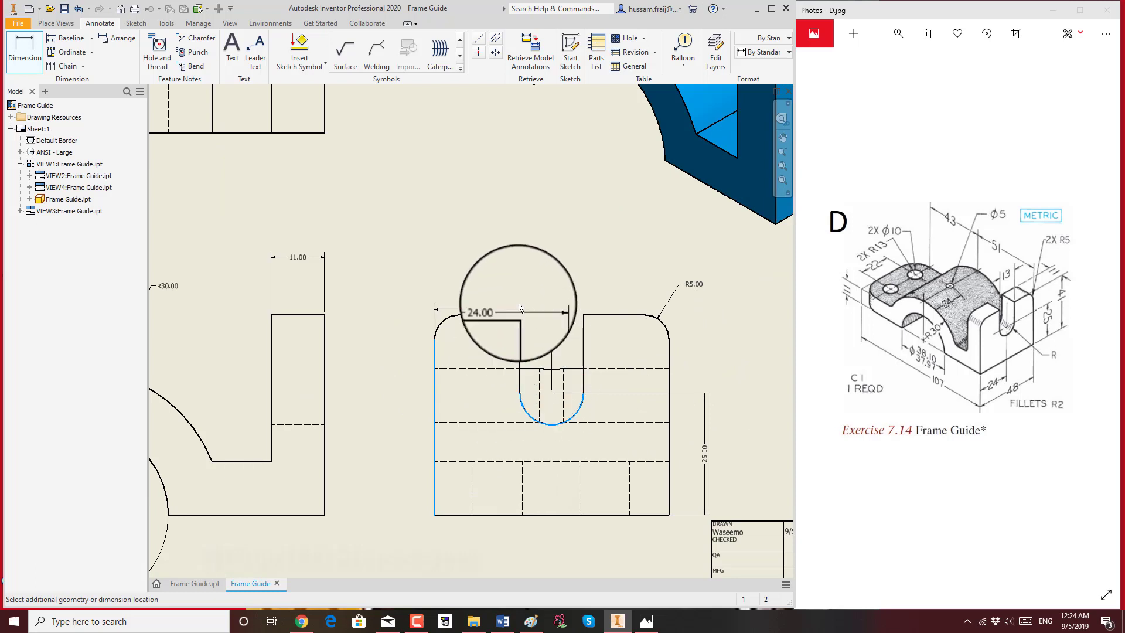
click(523, 282)
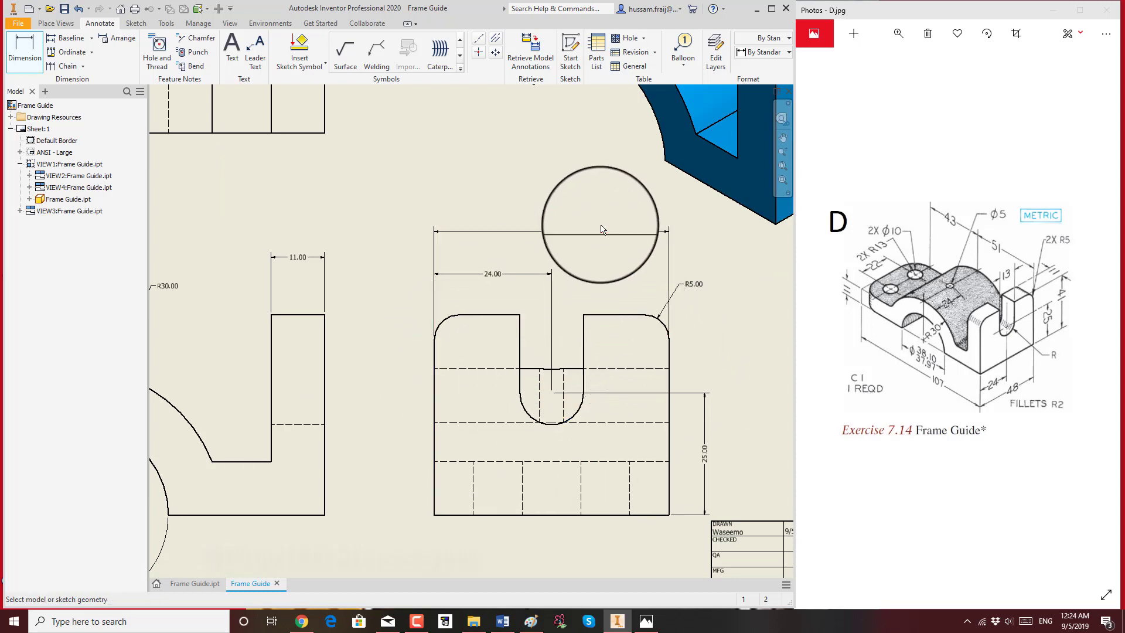
scroll(652, 268, up, 3)
scroll(586, 371, up, 3)
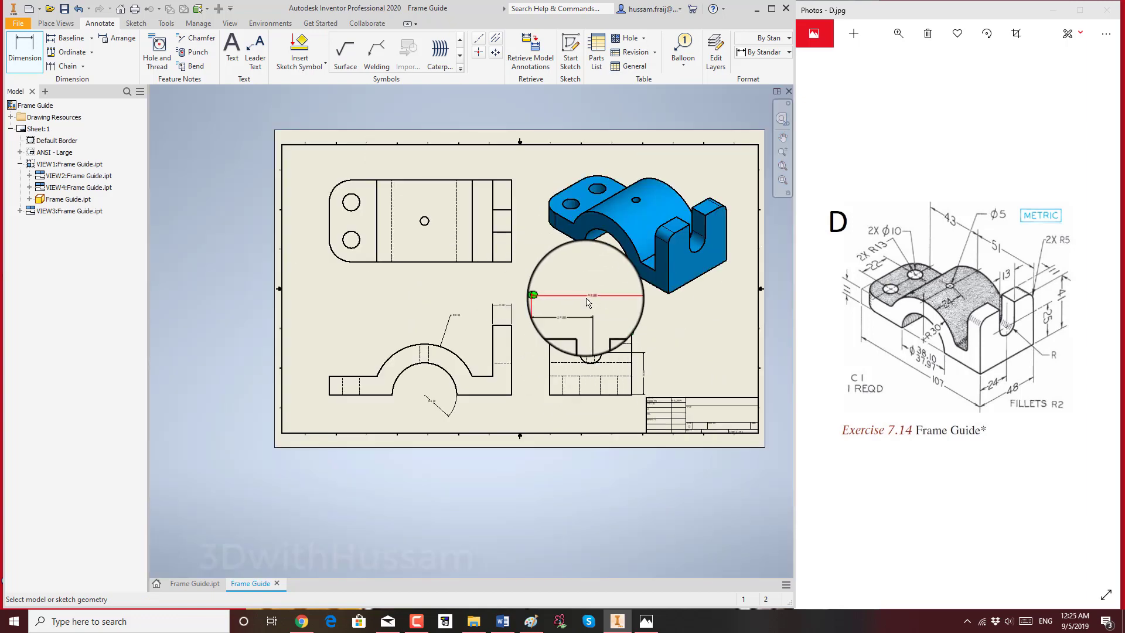
scroll(626, 334, down, 3)
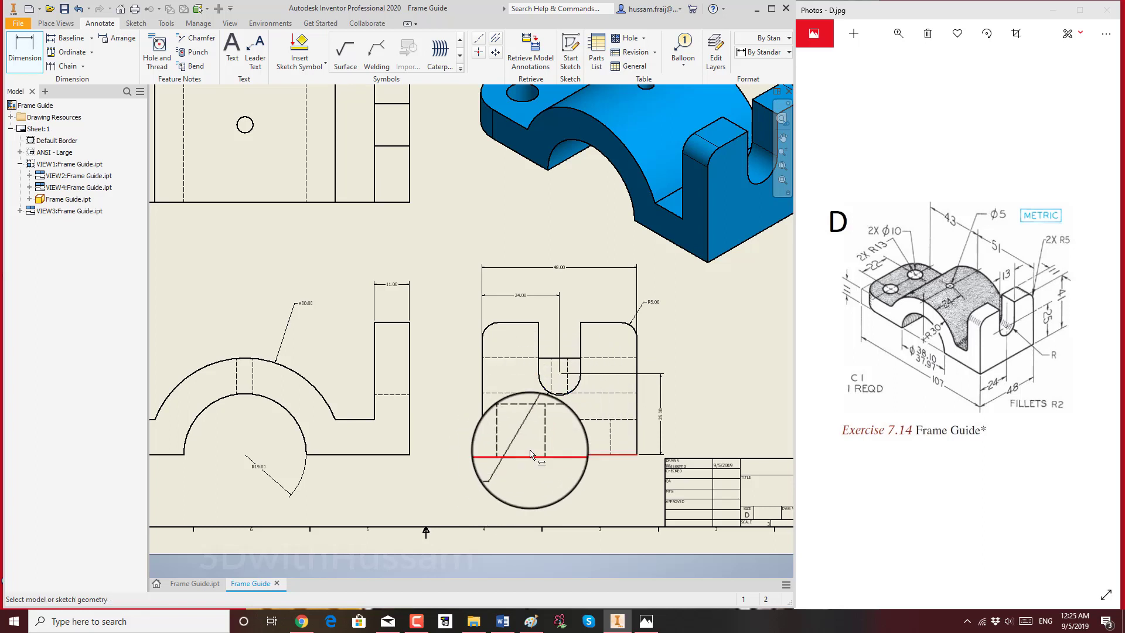
key(Home)
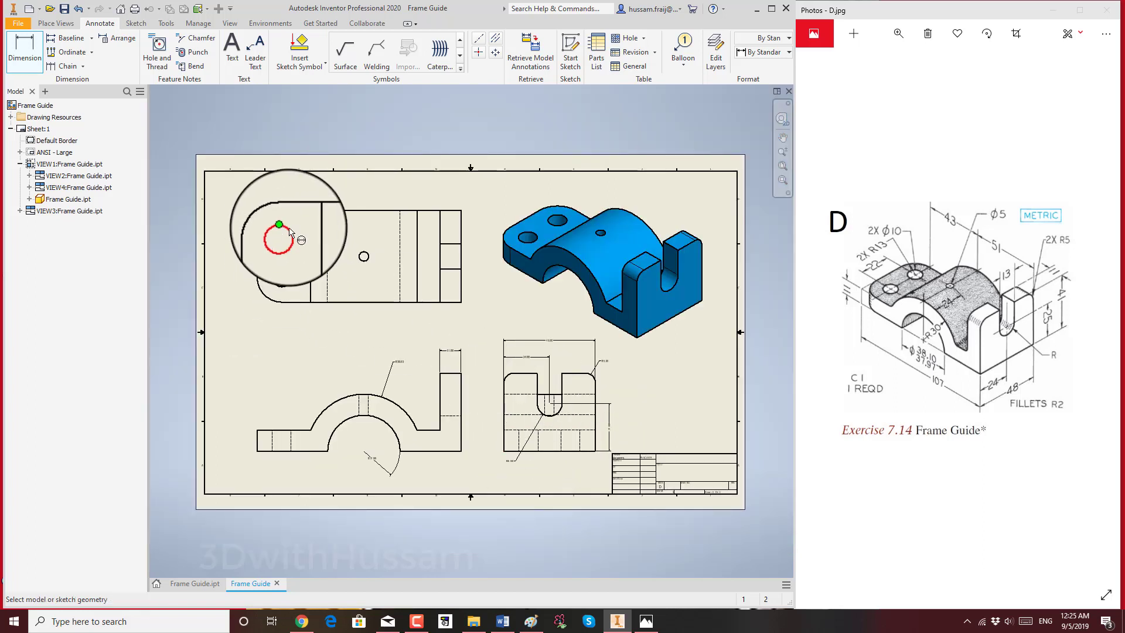
Step: Add Ø10.00 and Ø5.00 diameter dimensions to the top view's holes
scroll(290, 230, down, 5)
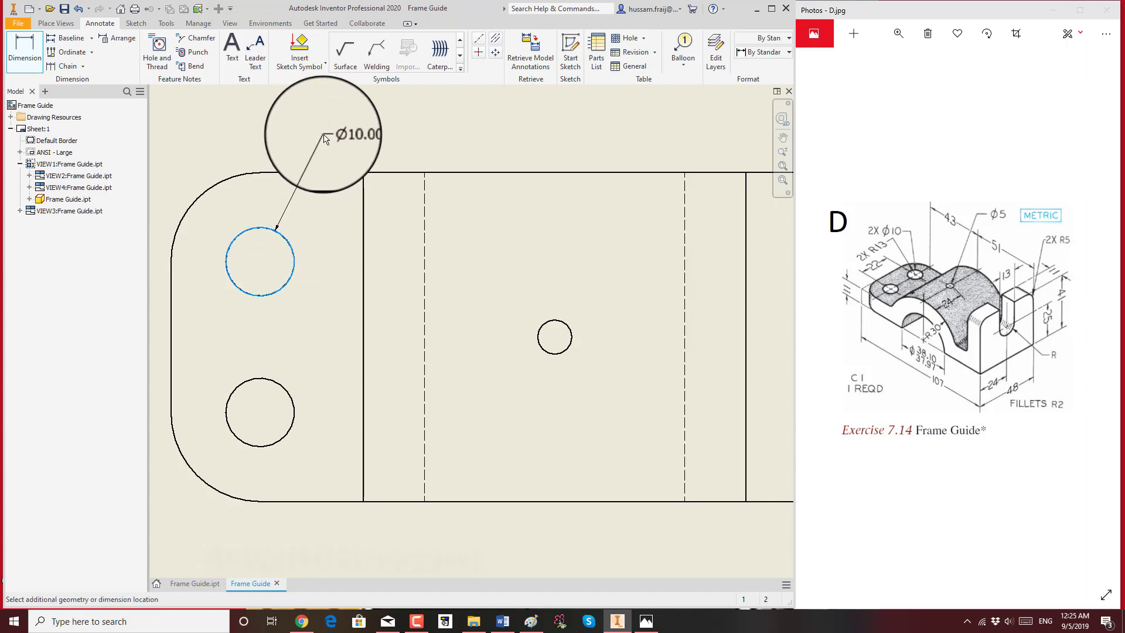
click(323, 138)
scroll(532, 225, up, 8)
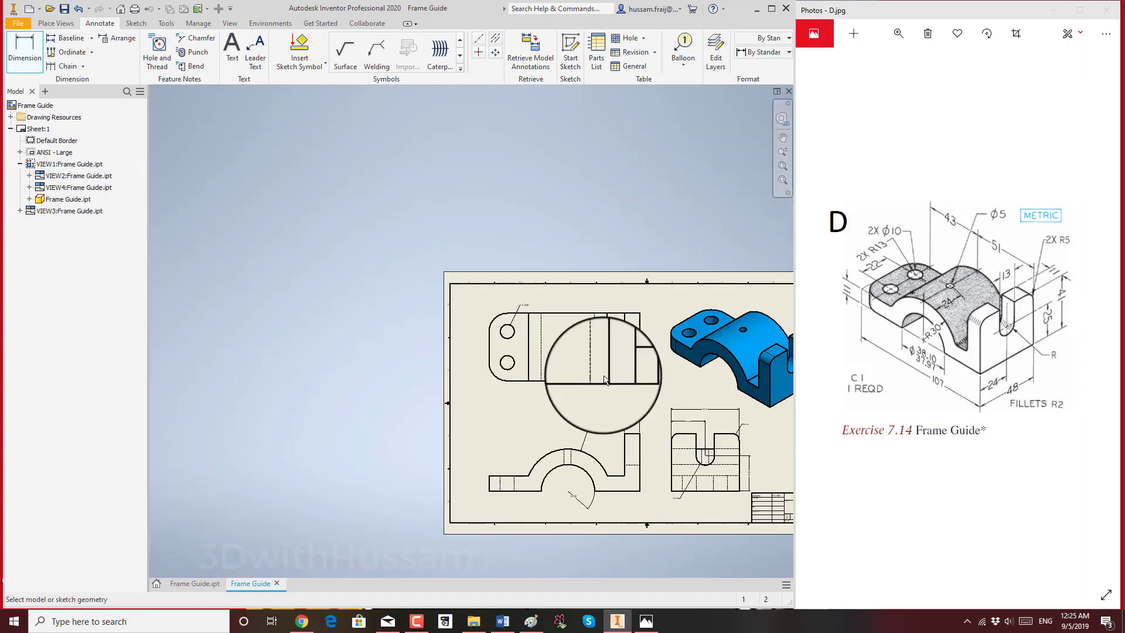
scroll(716, 487, down, 7)
scroll(579, 399, up, 7)
scroll(519, 286, down, 7)
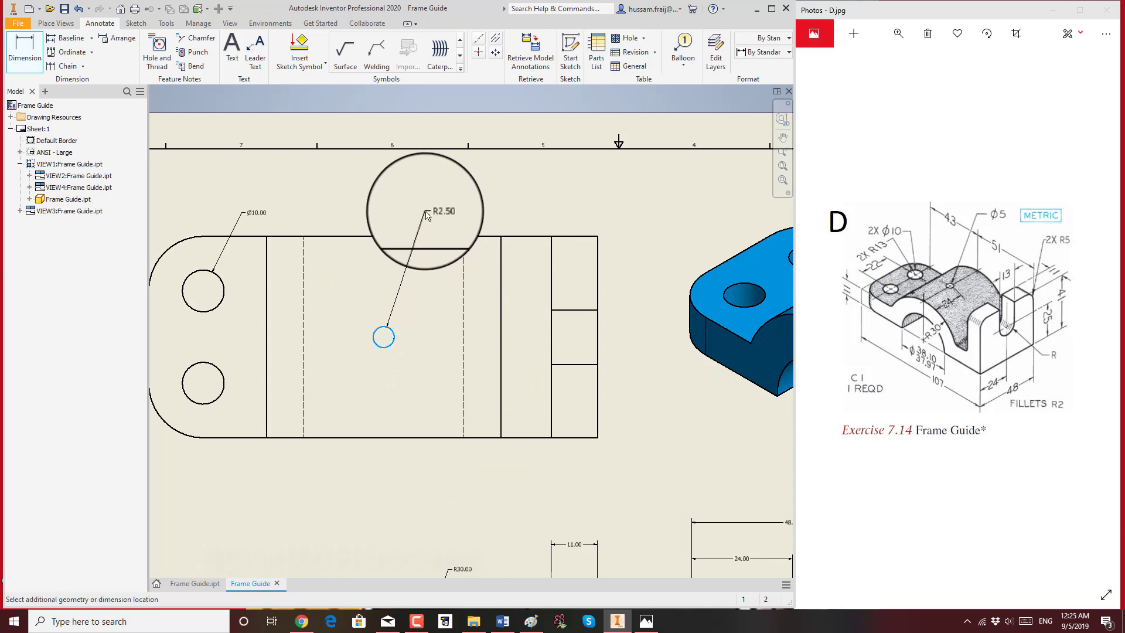
right_click(426, 212)
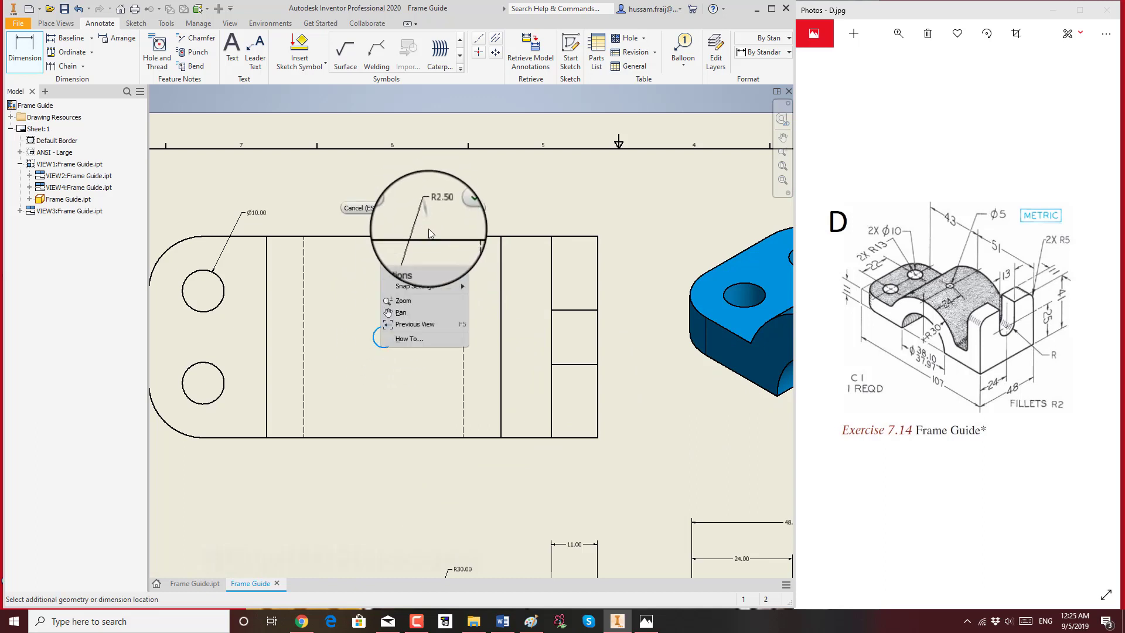
mouse_move(441, 269)
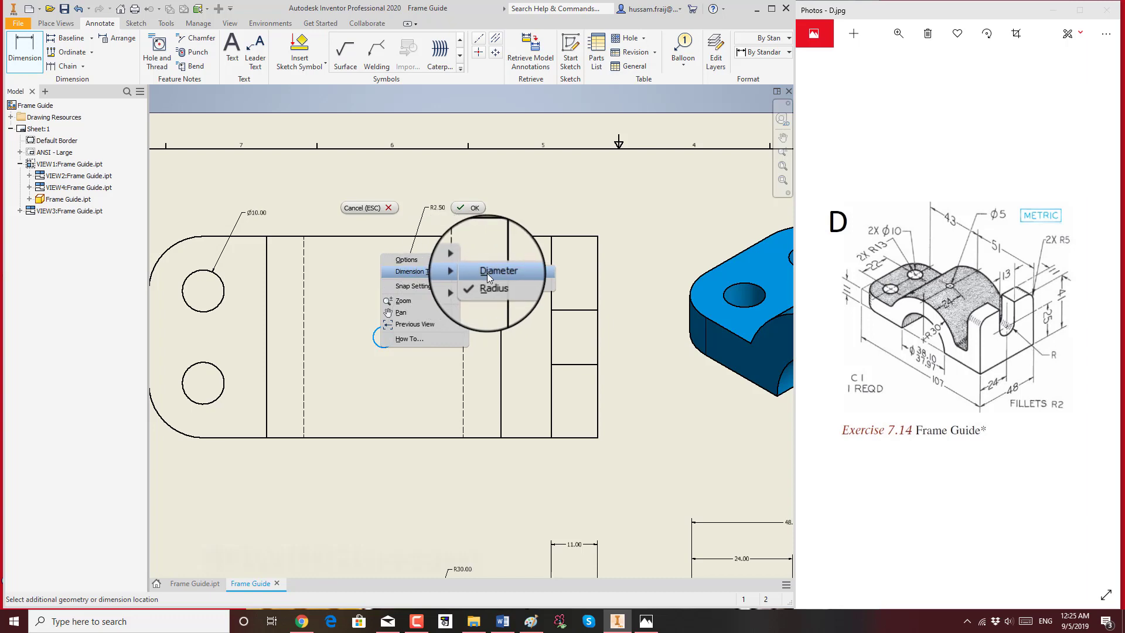
click(487, 273)
click(410, 212)
Step: Dimension the 43.00 spacing between the Ø5 and Ø10 holes above the top view
scroll(484, 189, up, 3)
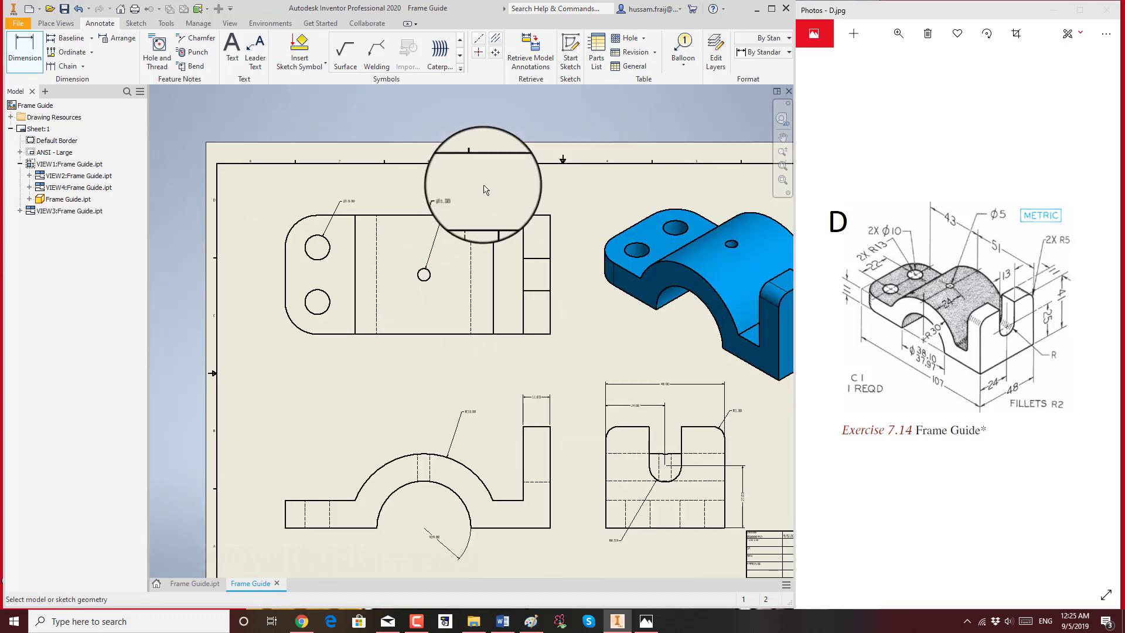
scroll(484, 190, up, 1)
scroll(479, 211, down, 2)
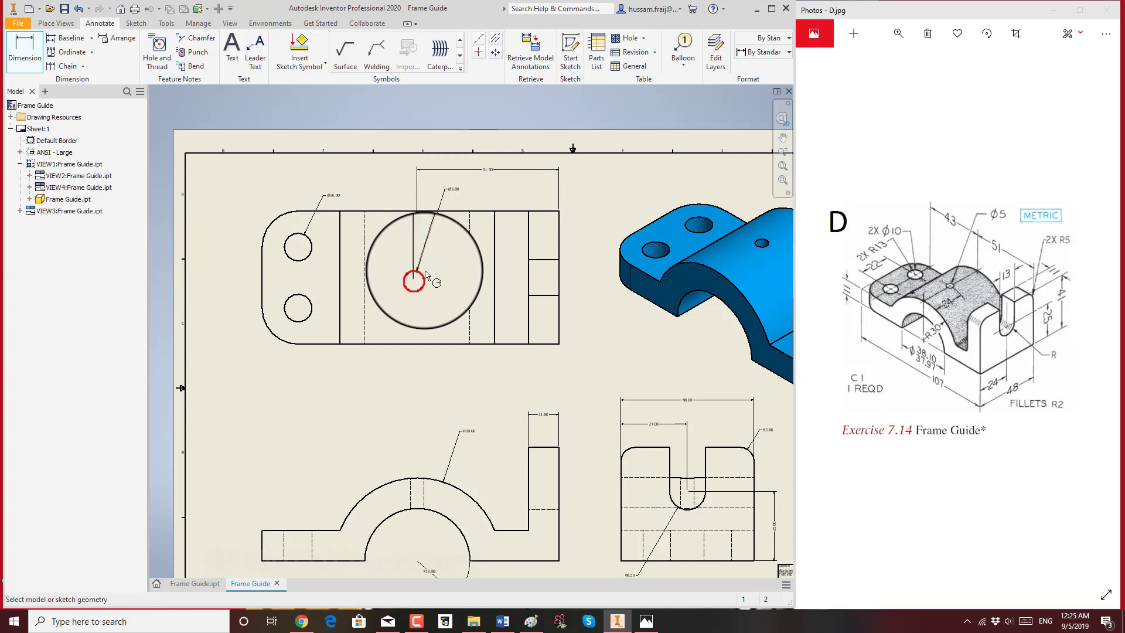
click(295, 248)
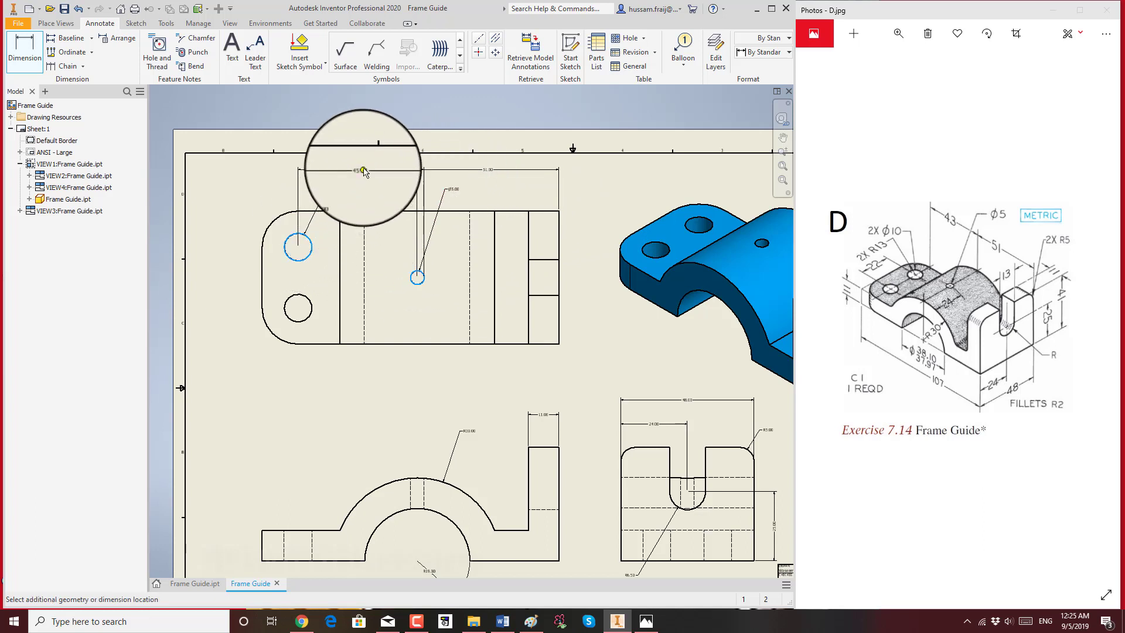
key(Escape)
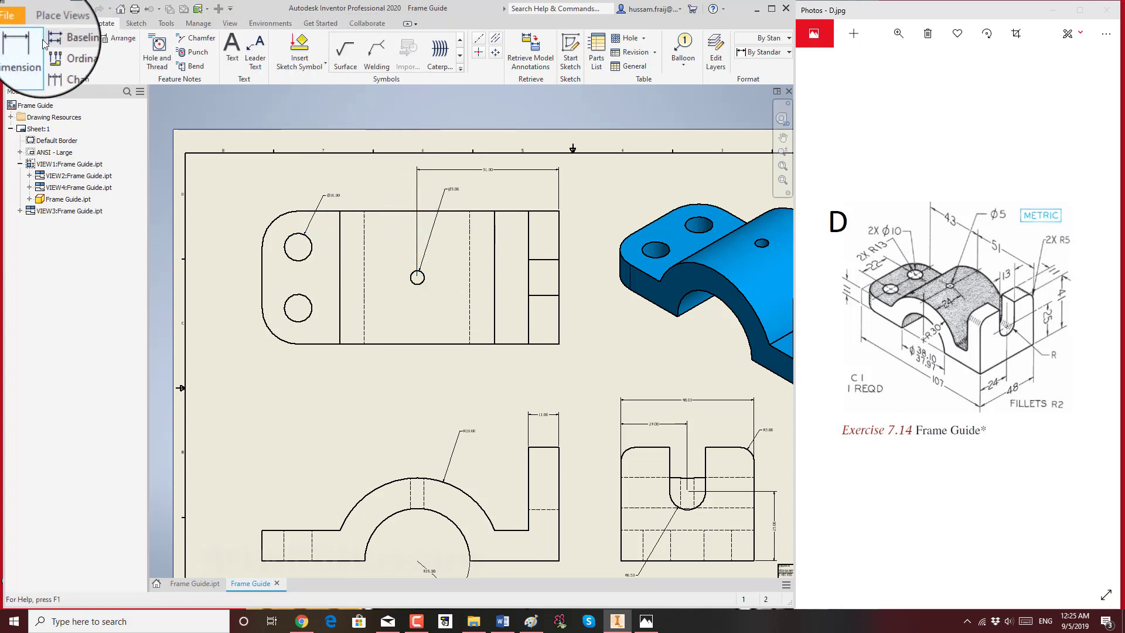
scroll(345, 229, down, 4)
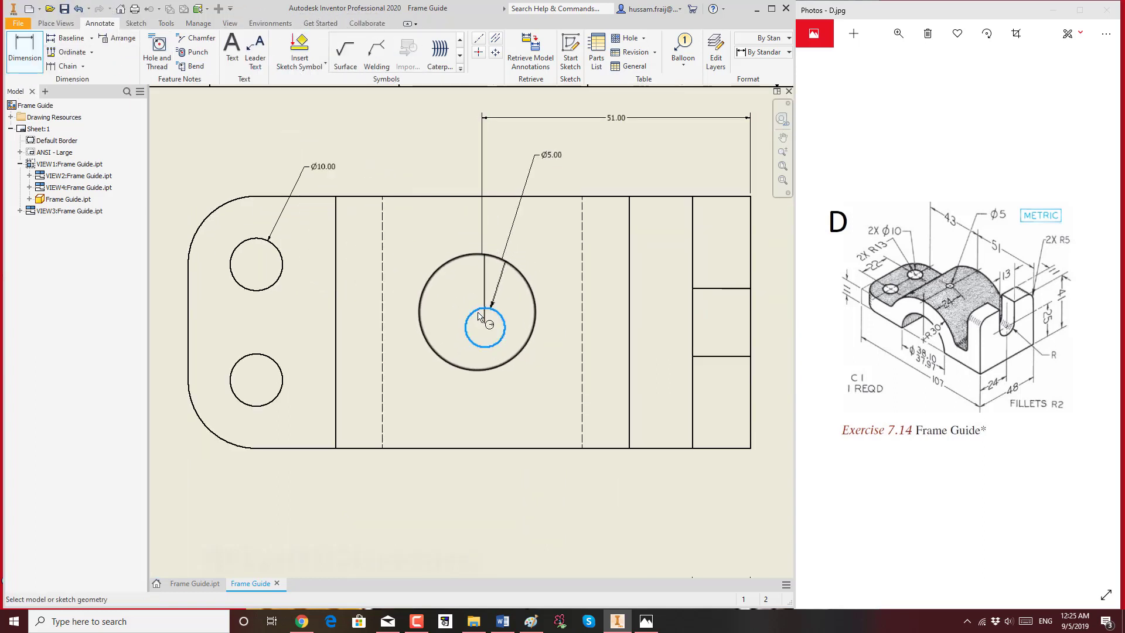
click(478, 317)
click(283, 258)
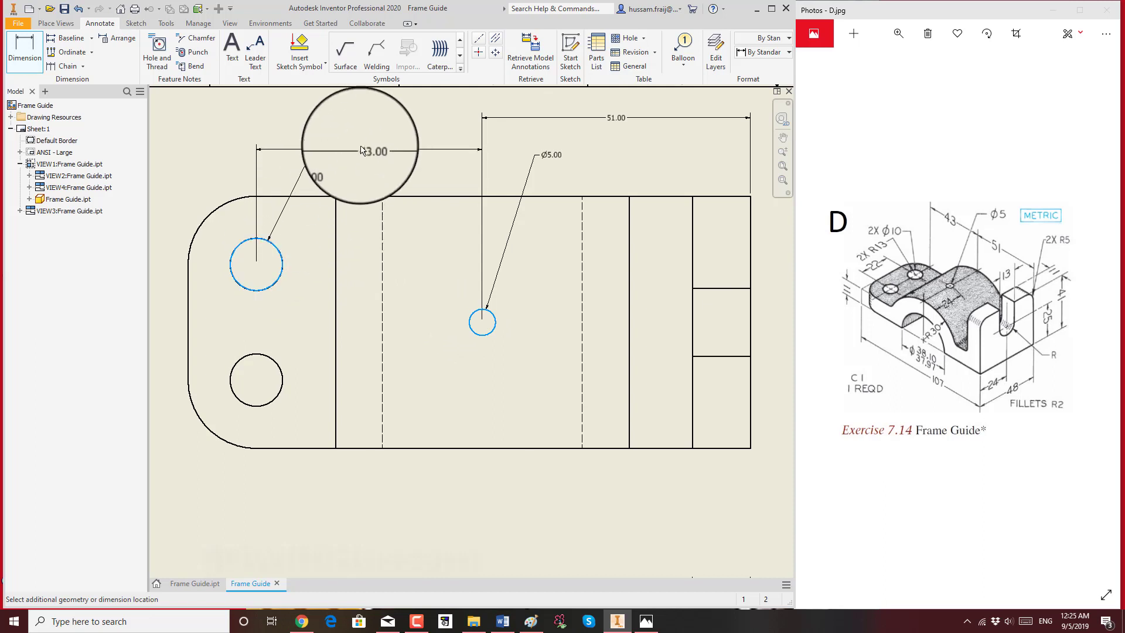
click(363, 120)
Step: Add the R13.00 radius dimension to the rounded end of the top view
scroll(410, 147, down, 2)
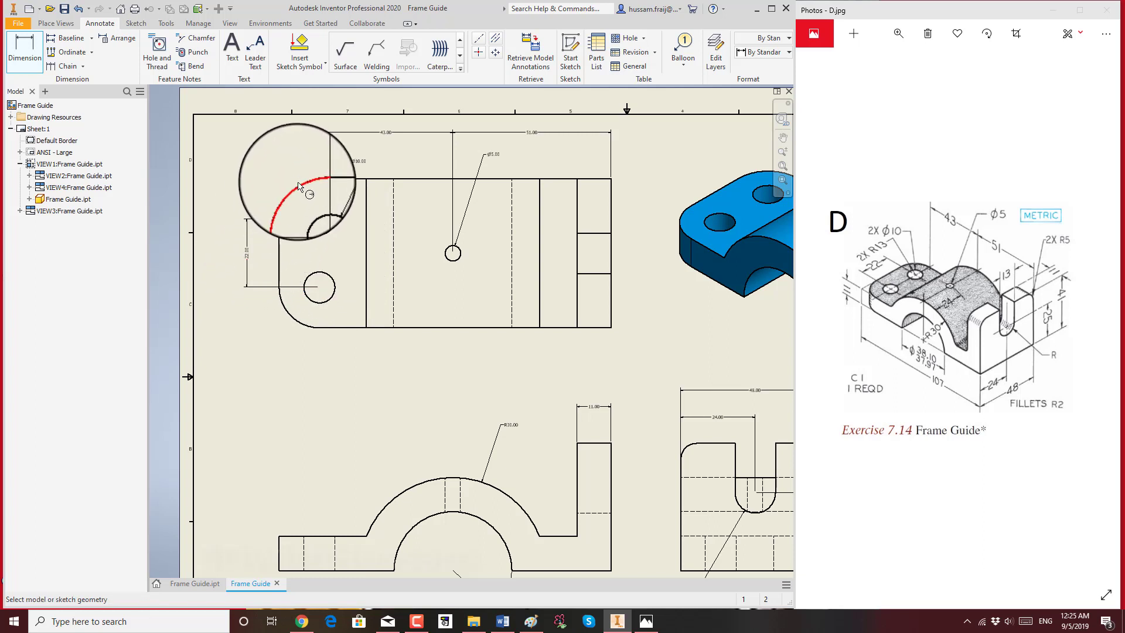
click(298, 185)
click(266, 152)
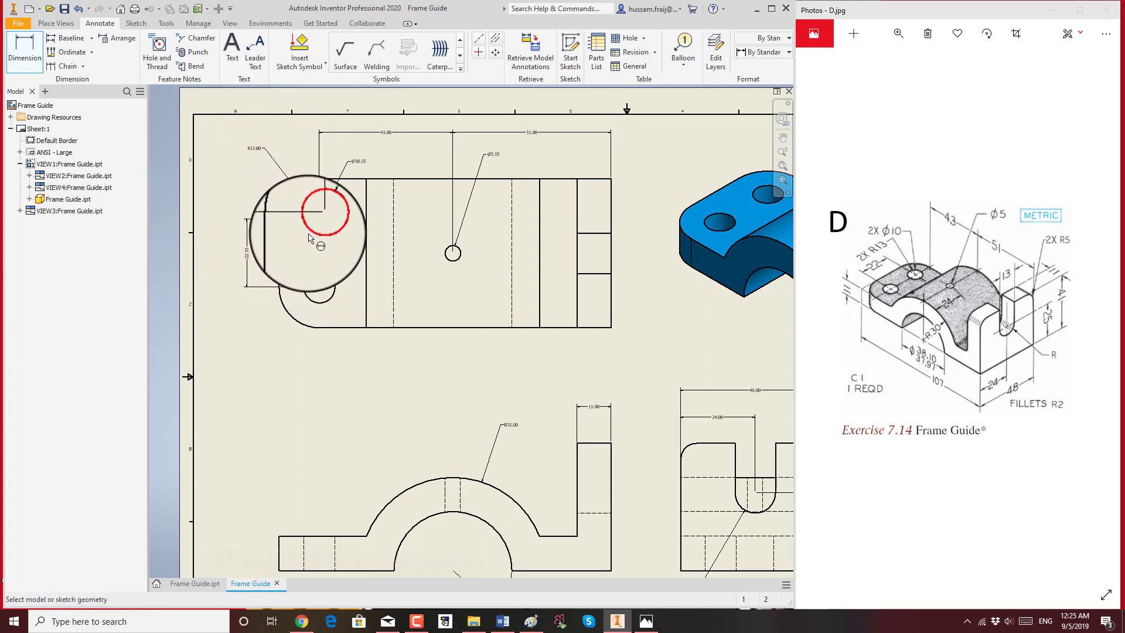
scroll(319, 269, down, 2)
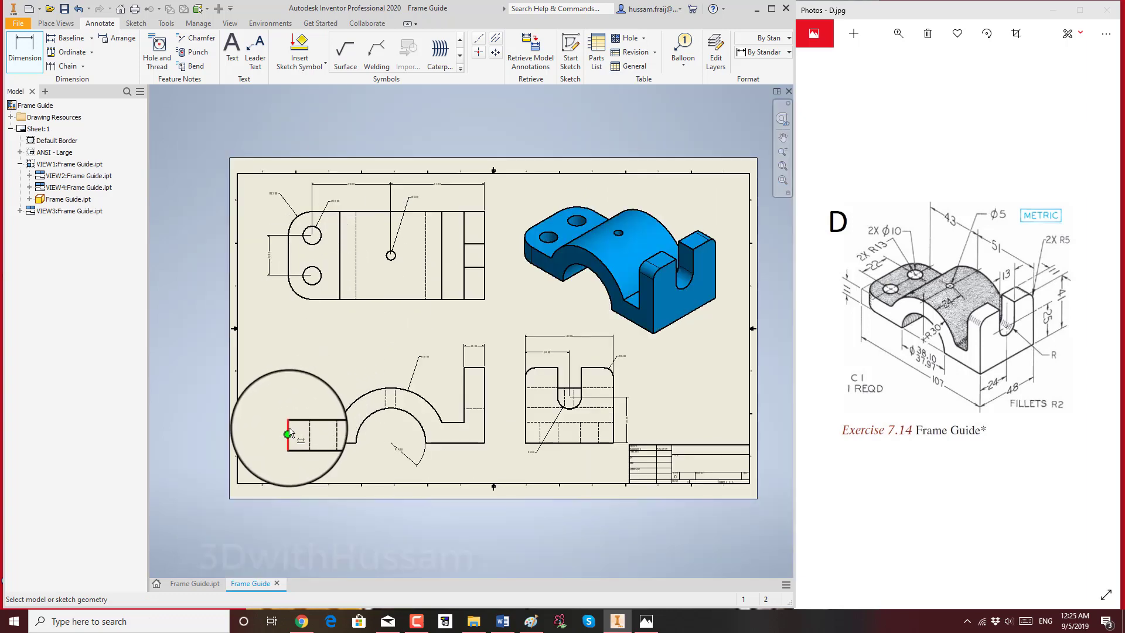
scroll(288, 434, up, 3)
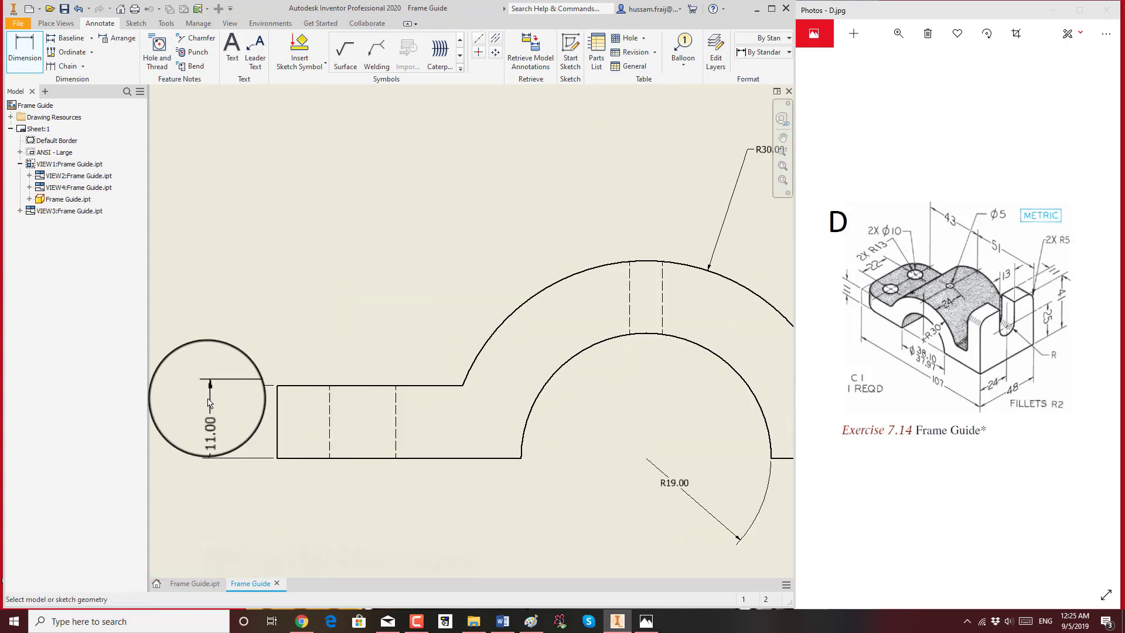
scroll(217, 350, down, 3)
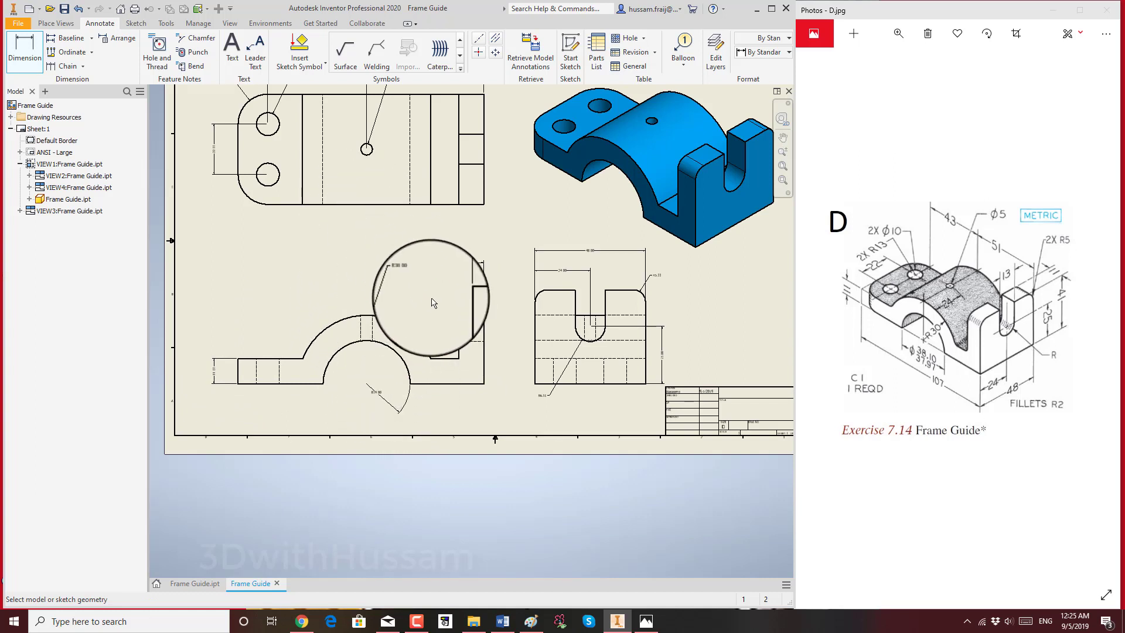
key(Home)
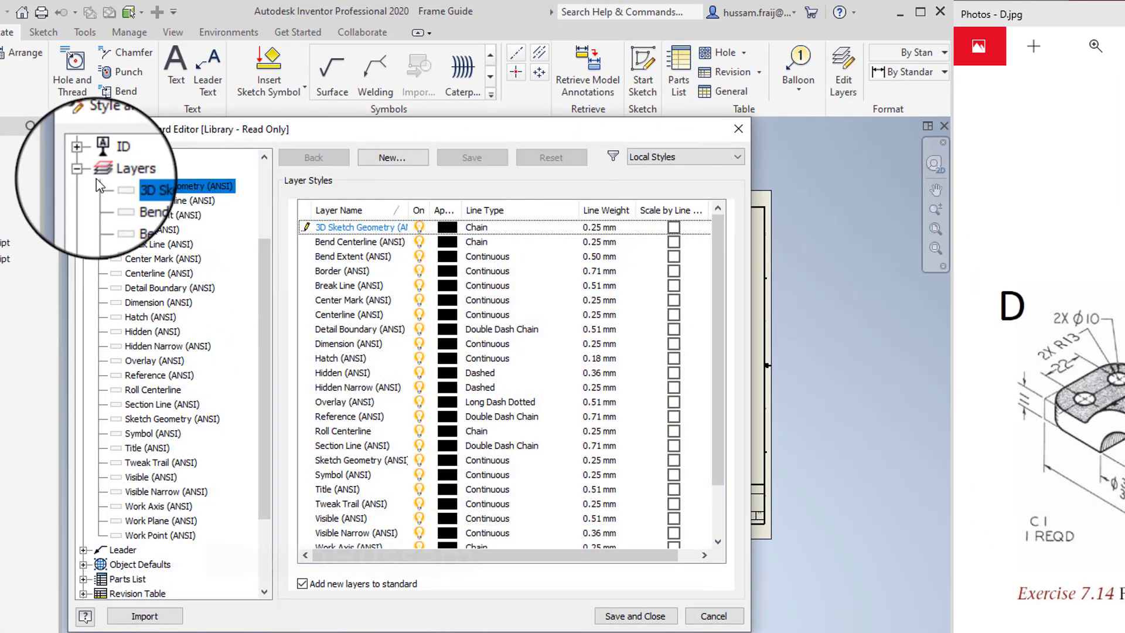
Step: Open the Note Text (ANSI) style from the Default - mm (ANSI) dimension style
click(83, 172)
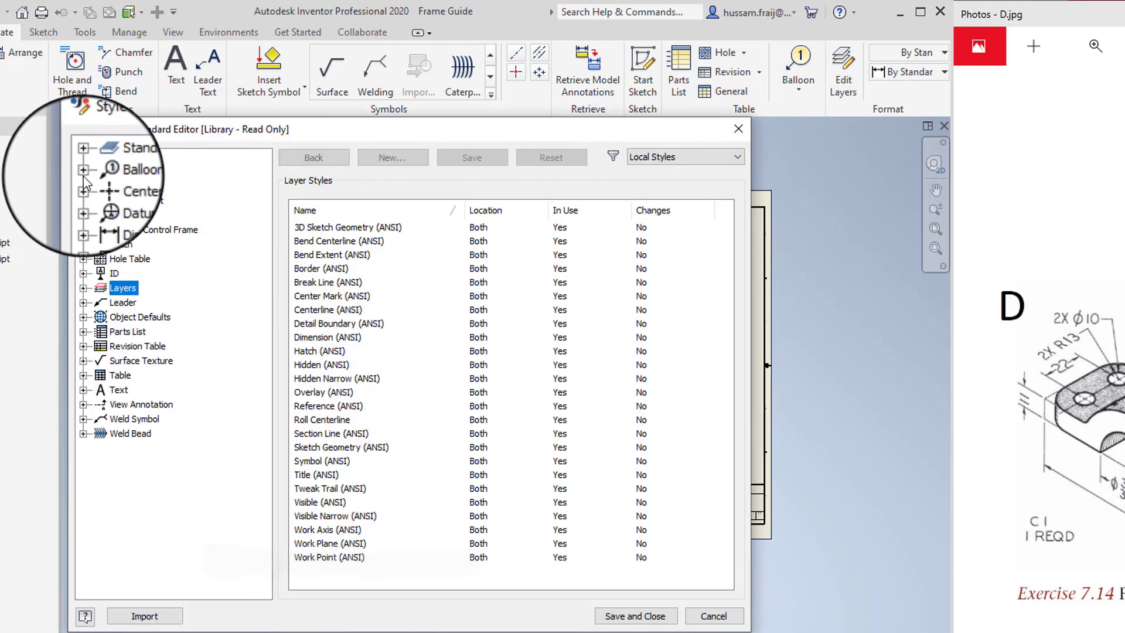
click(120, 215)
click(84, 215)
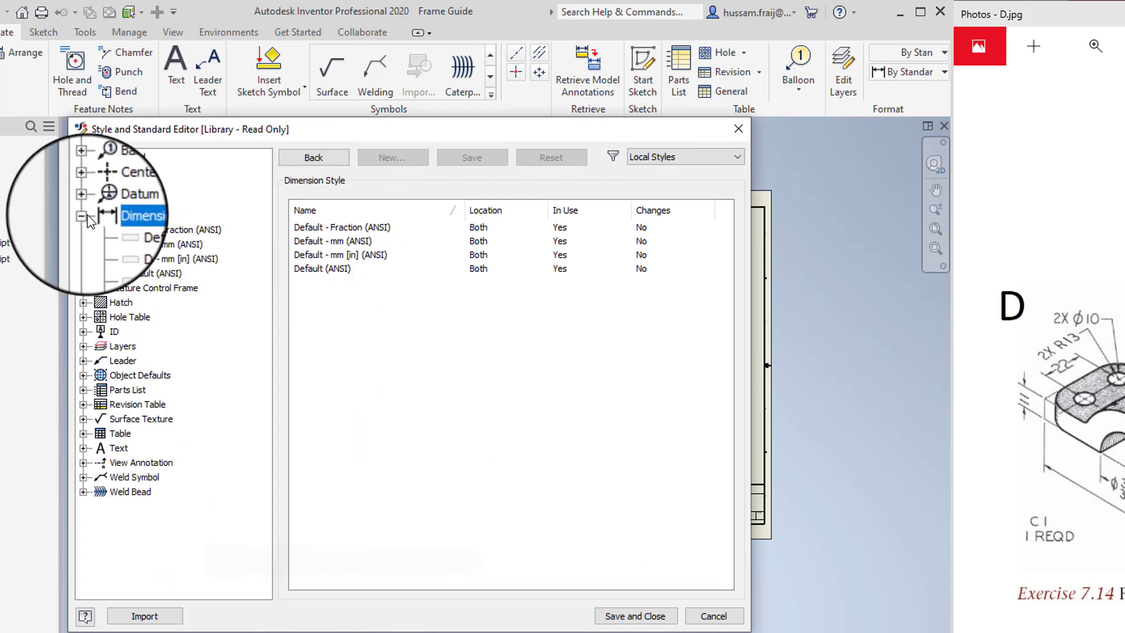
click(158, 243)
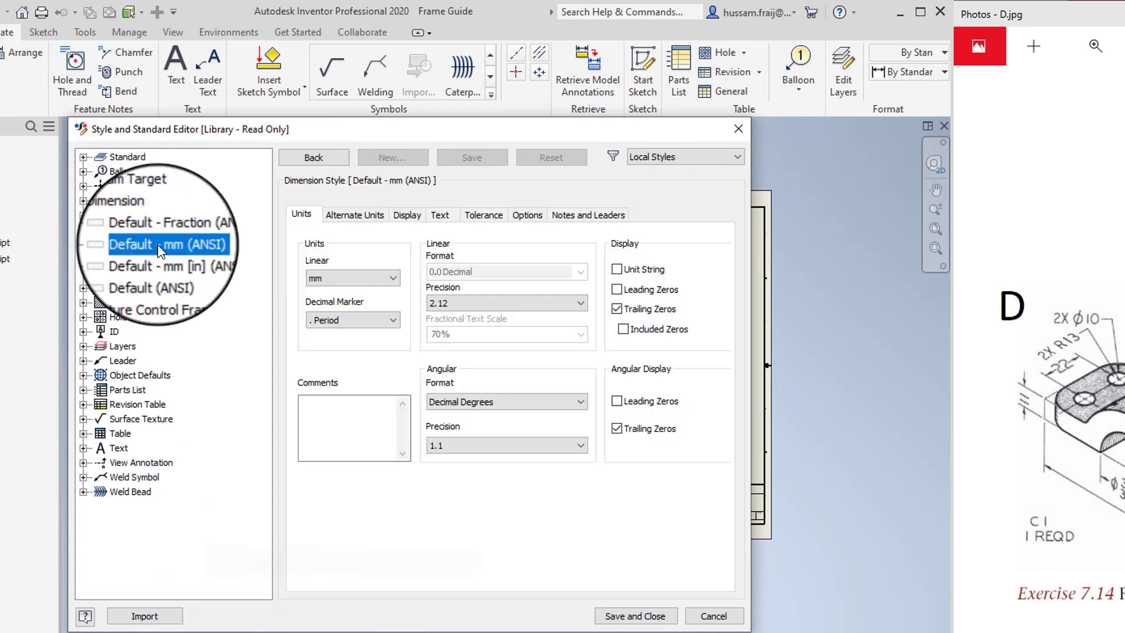
click(440, 216)
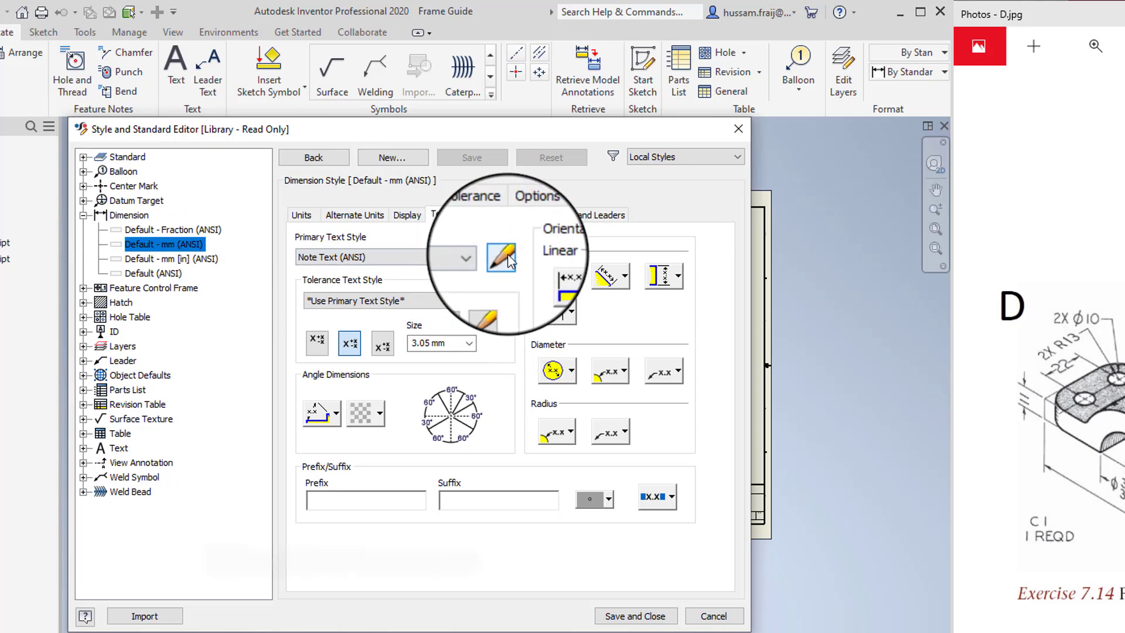
click(507, 254)
Step: Set Note Text (ANSI) to 8 mm height and blue colour, then save
click(576, 384)
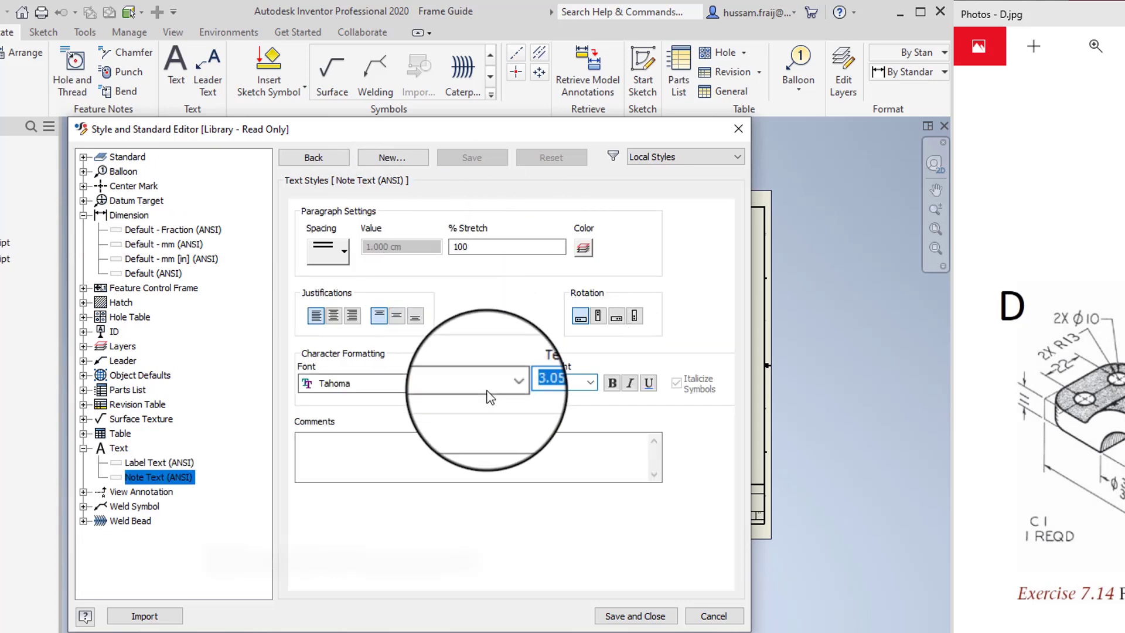
text(8)
click(583, 247)
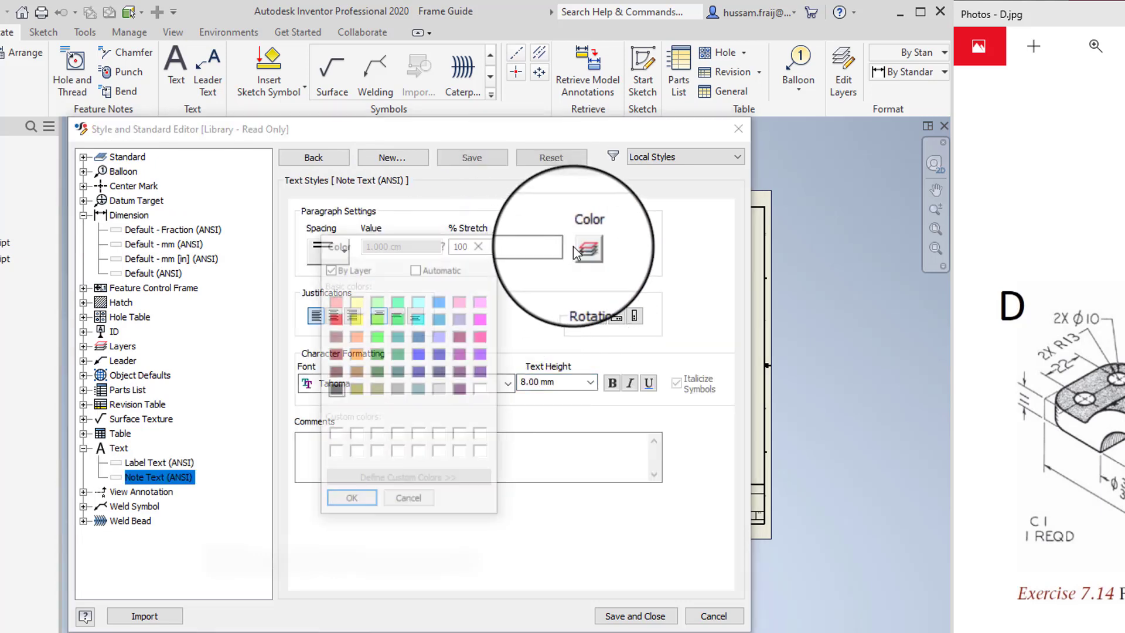
click(418, 355)
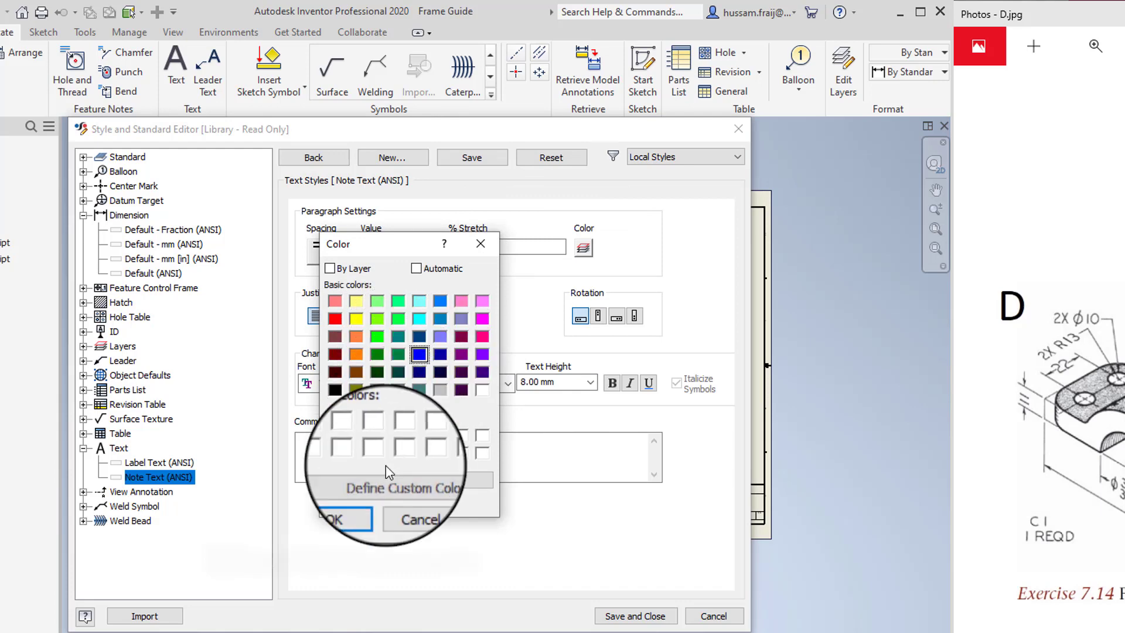
click(366, 501)
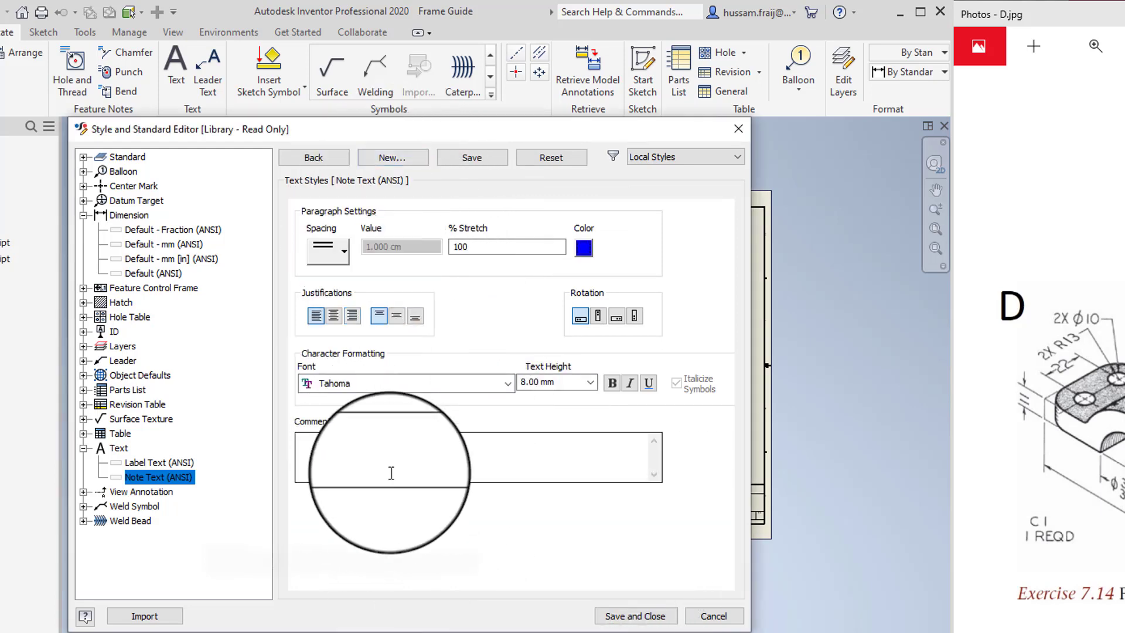
click(612, 619)
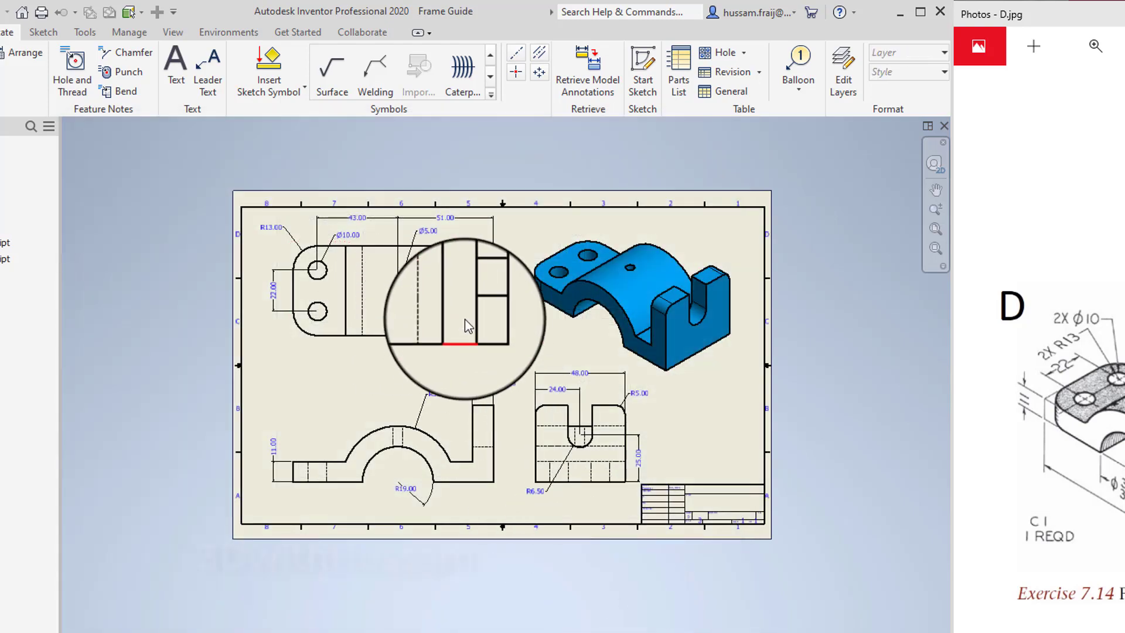
Step: Open the Default - mm (ANSI) dimension style's line and arrowhead settings
scroll(399, 228, down, 3)
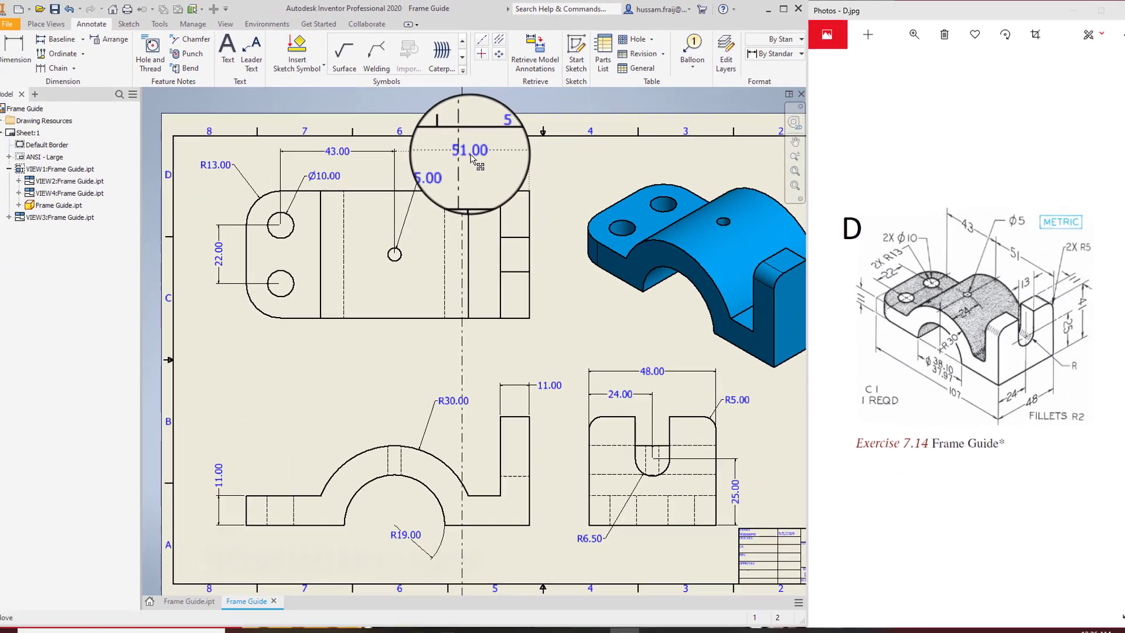
click(485, 197)
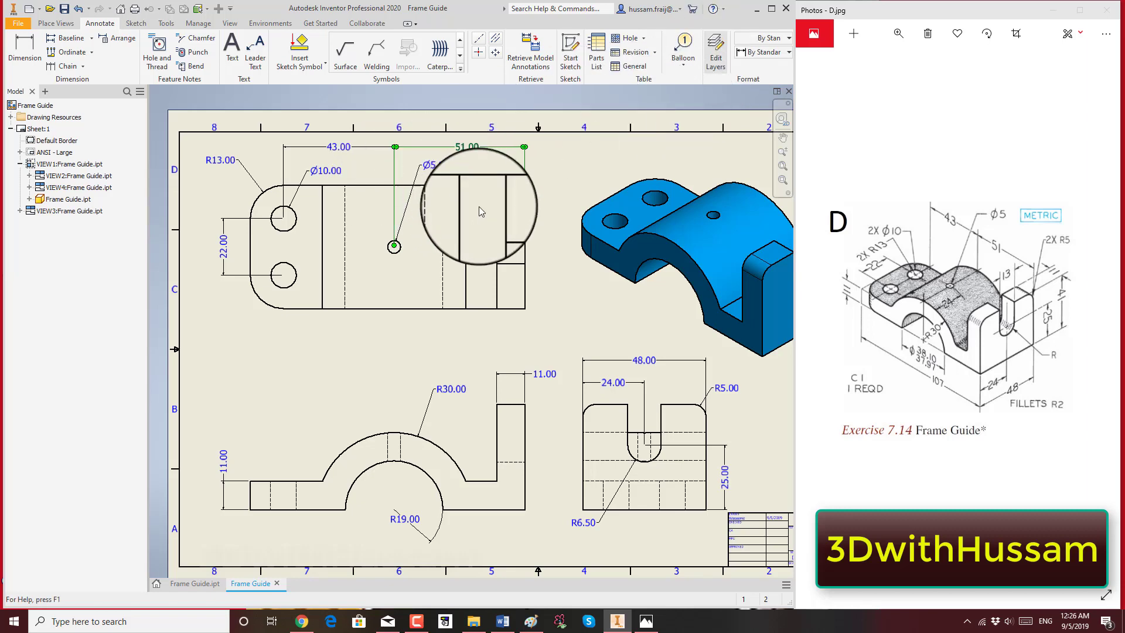
click(715, 53)
click(186, 124)
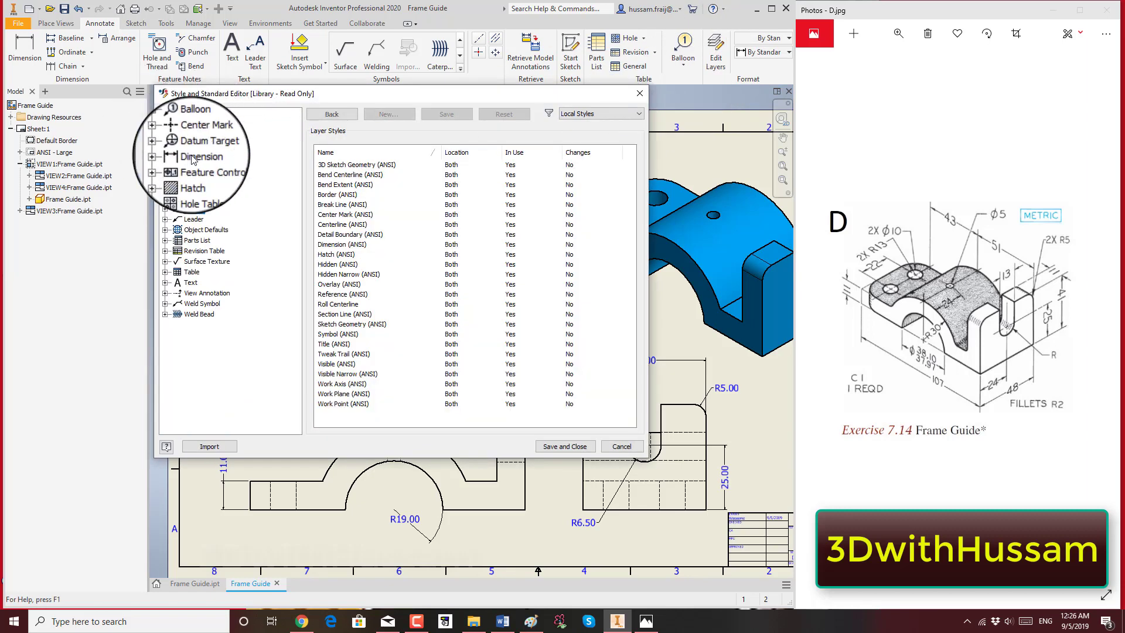
click(188, 156)
double_click(188, 155)
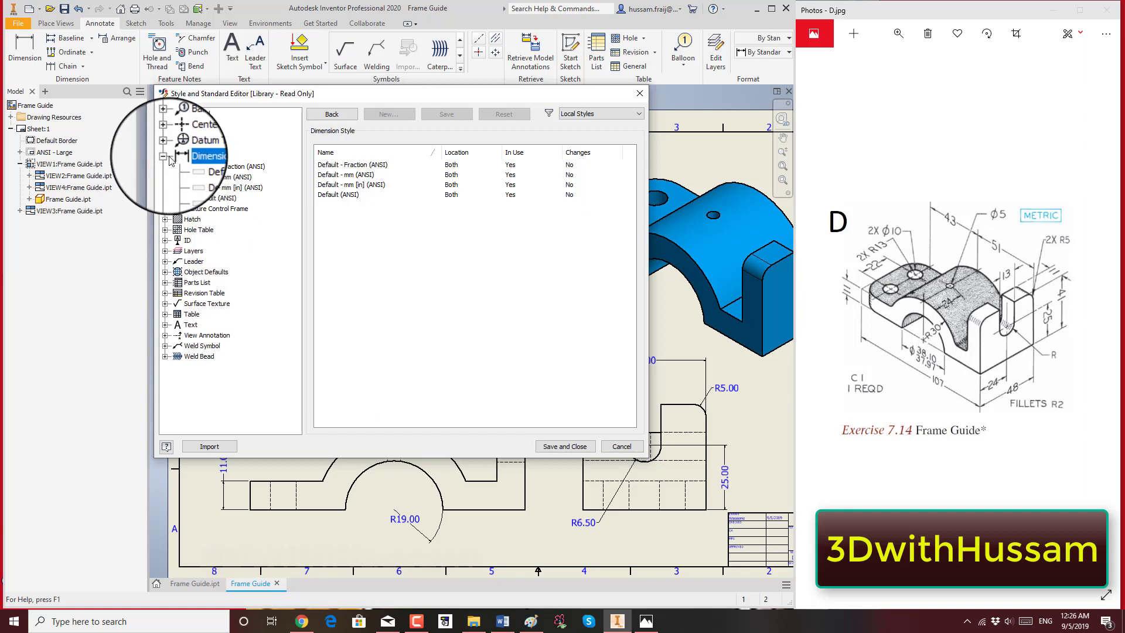
click(214, 178)
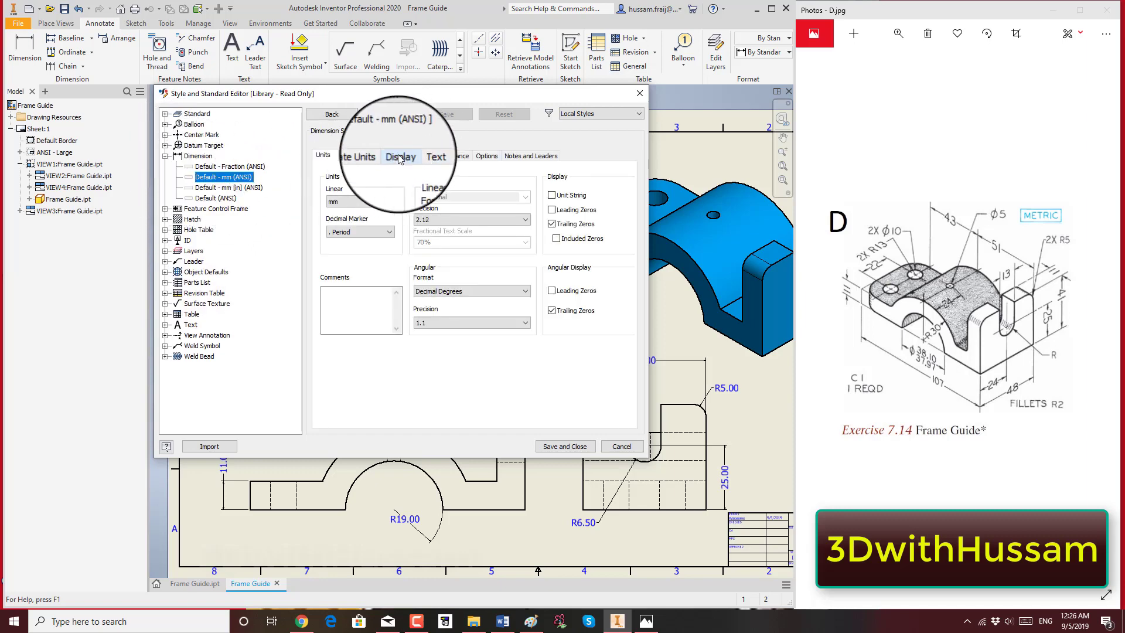
click(400, 156)
Step: Set arrowheads to 5 by 3 mm and dimension lines to blue
double_click(511, 225)
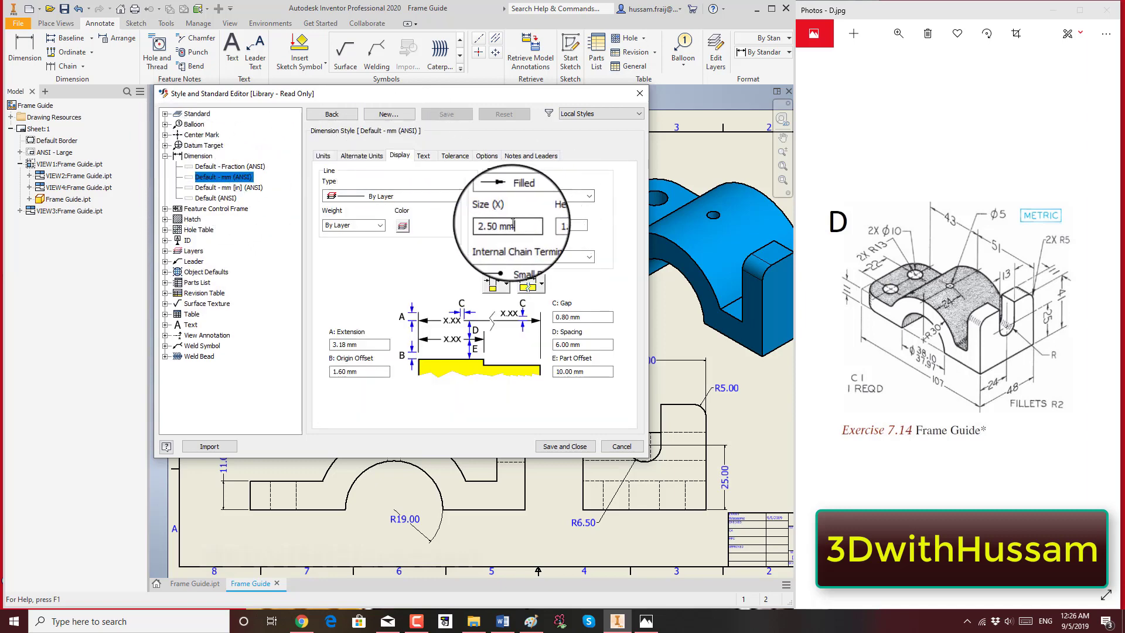
key(BackSpace)
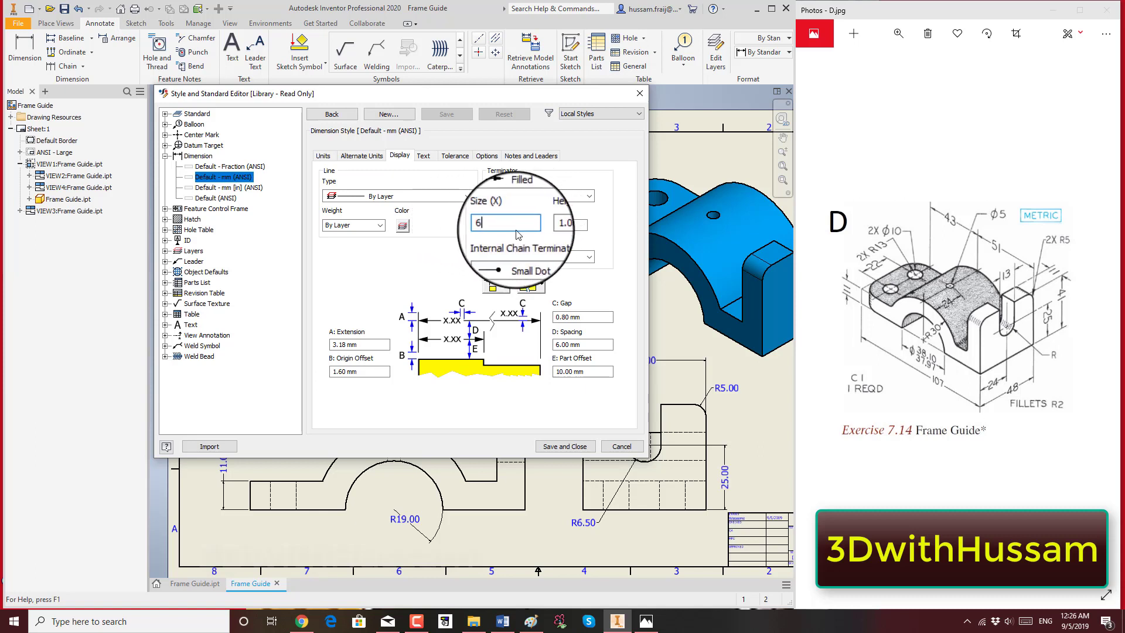
text(5)
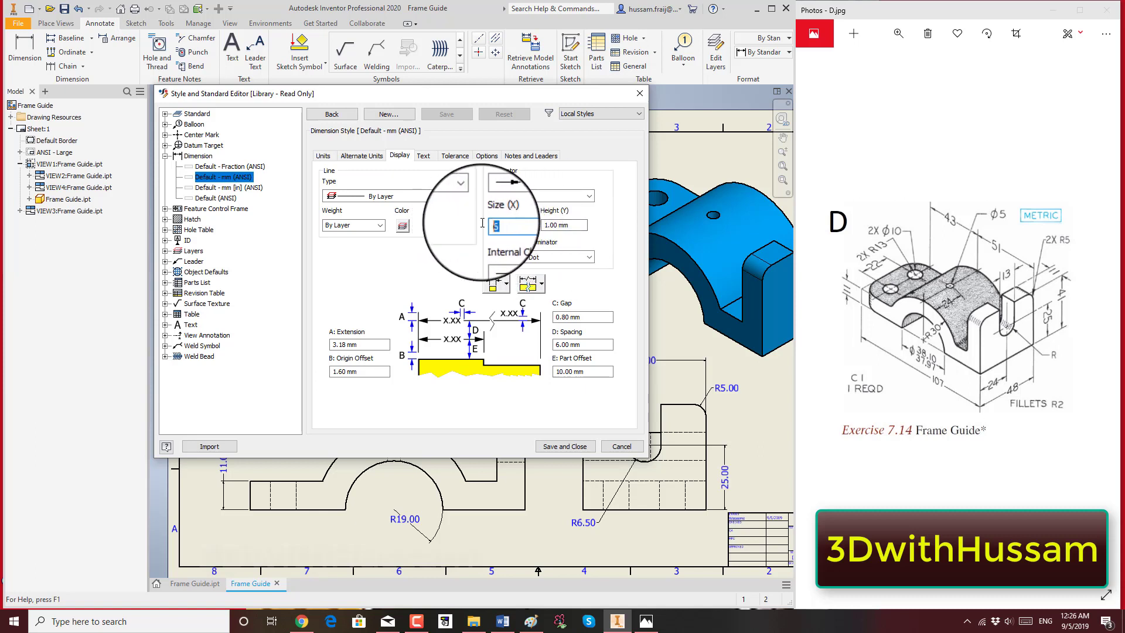
click(573, 225)
double_click(574, 225)
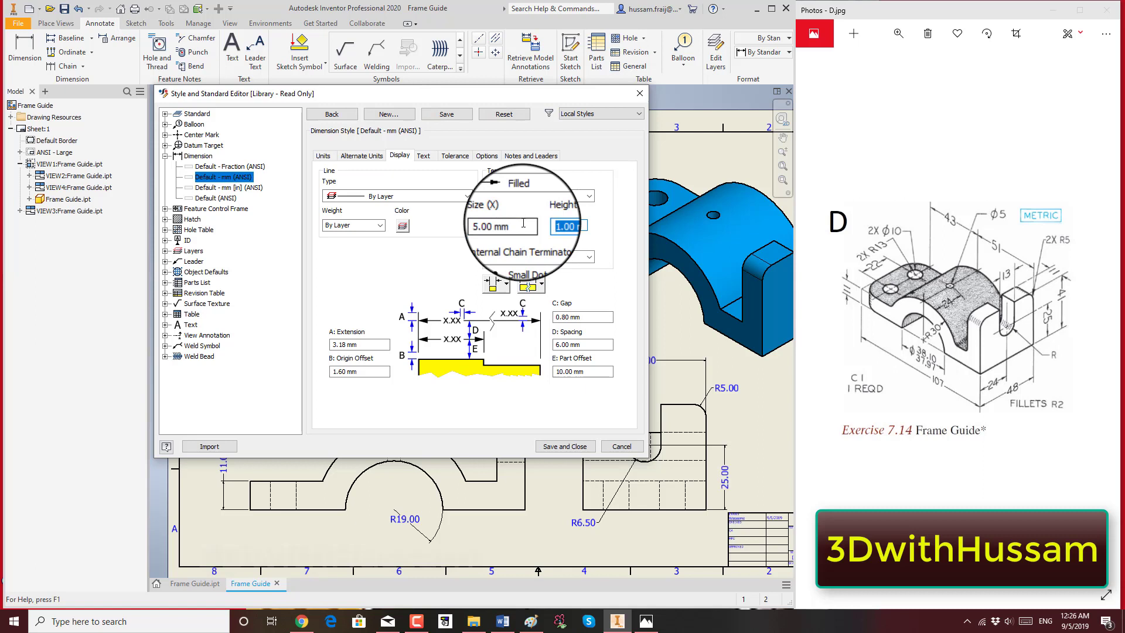
text(3)
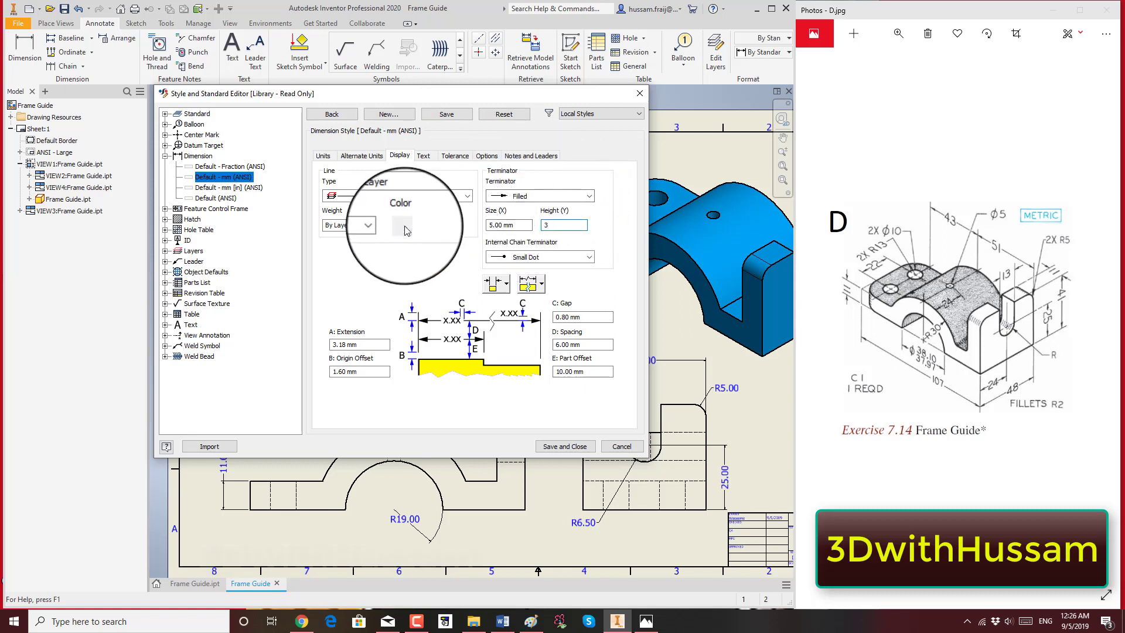
click(406, 230)
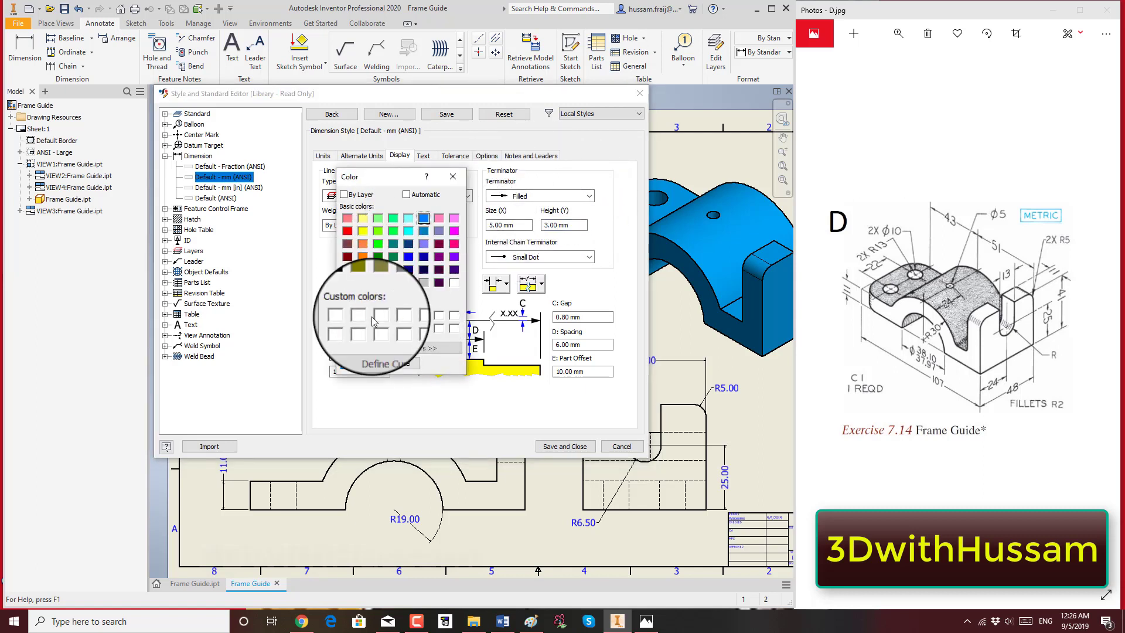
click(350, 365)
Step: Save the dimension style and add the 41.00 overall height beside the side view
click(565, 447)
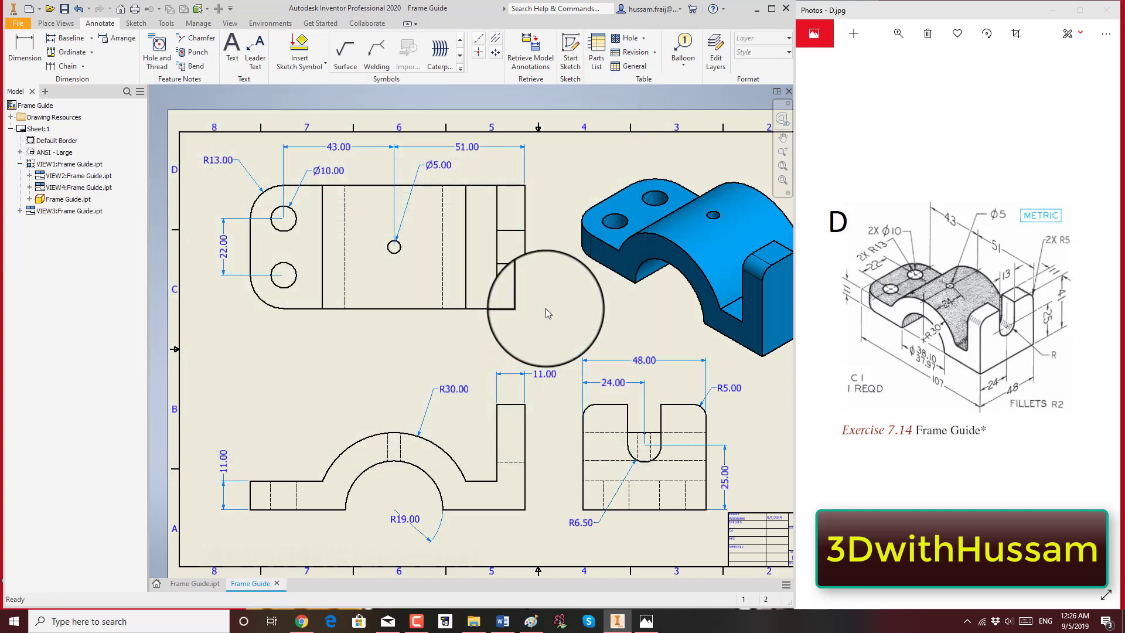
scroll(733, 416, up, 3)
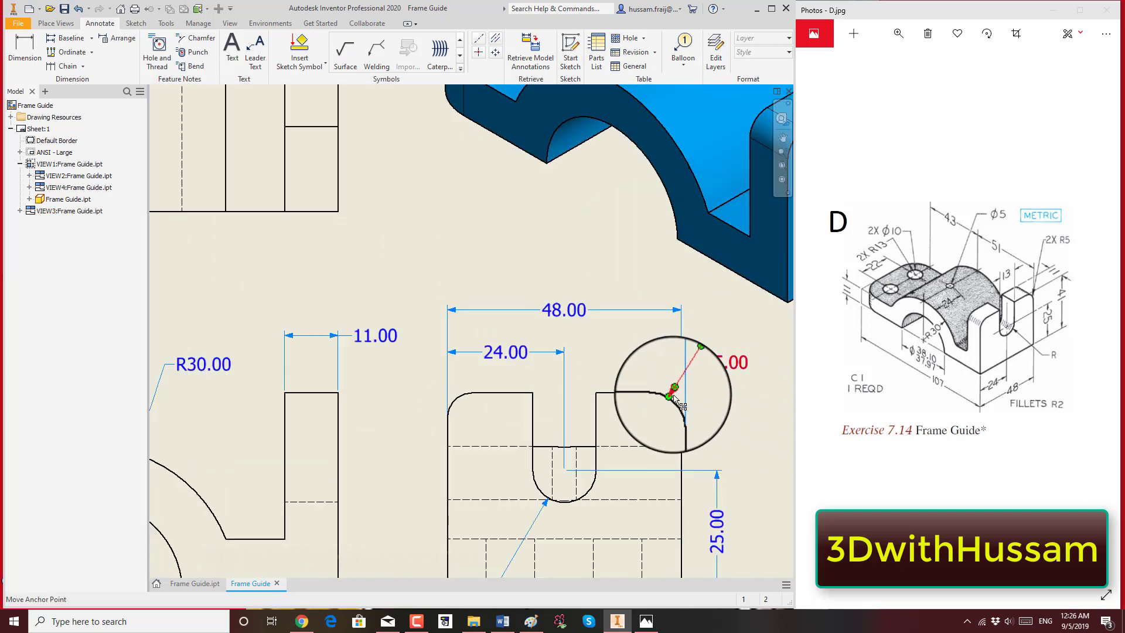
scroll(677, 402, down, 1)
scroll(603, 410, down, 2)
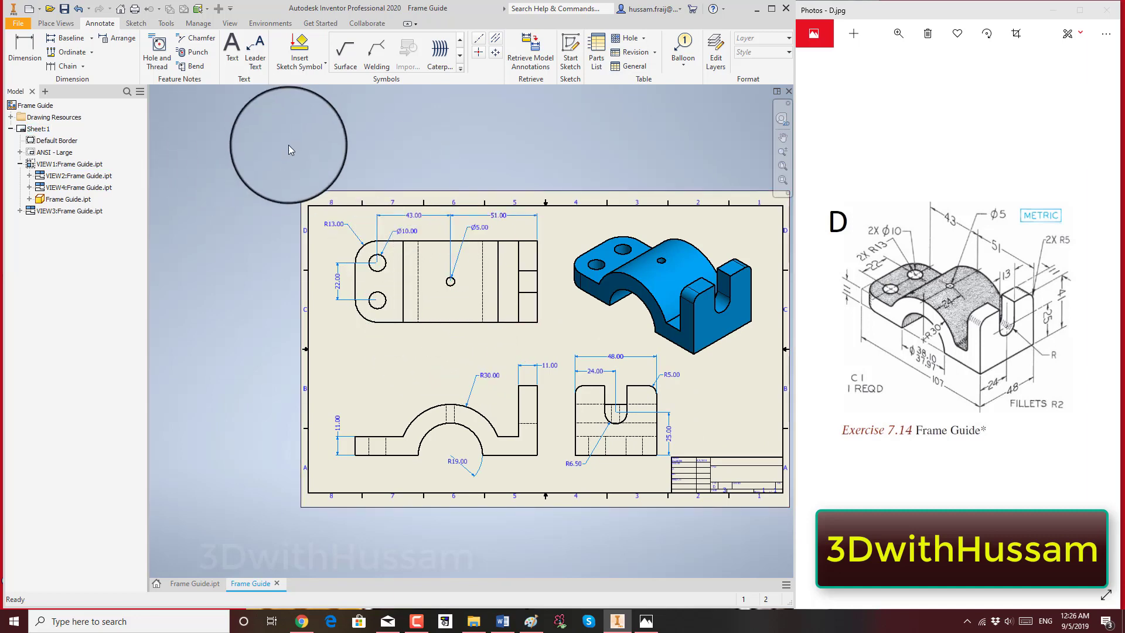
click(24, 50)
scroll(727, 425, up, 2)
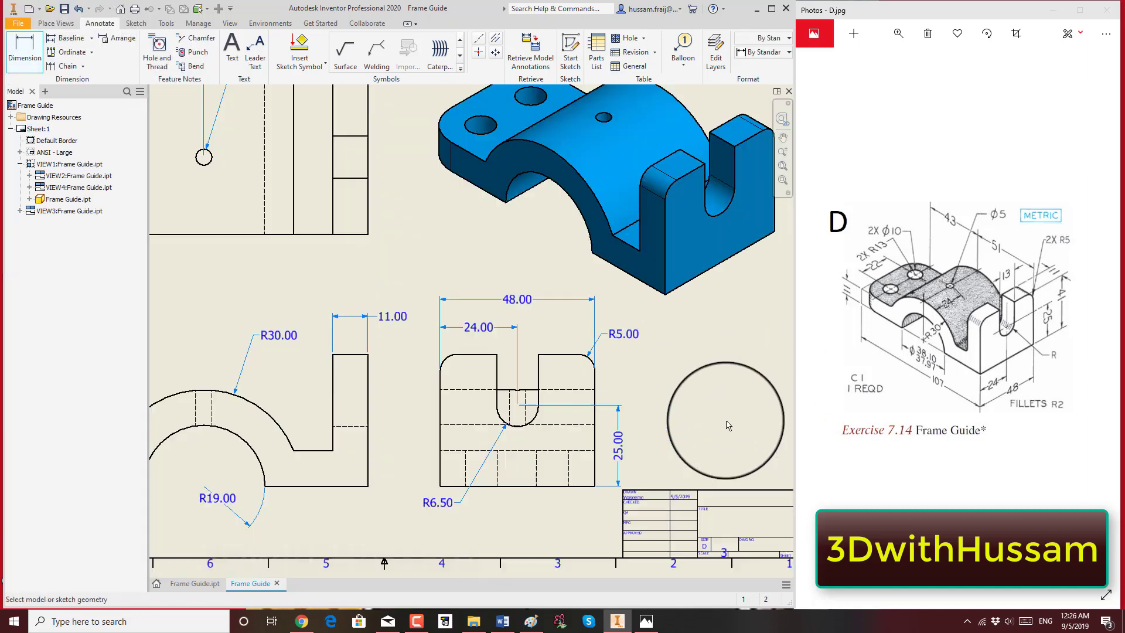
click(567, 355)
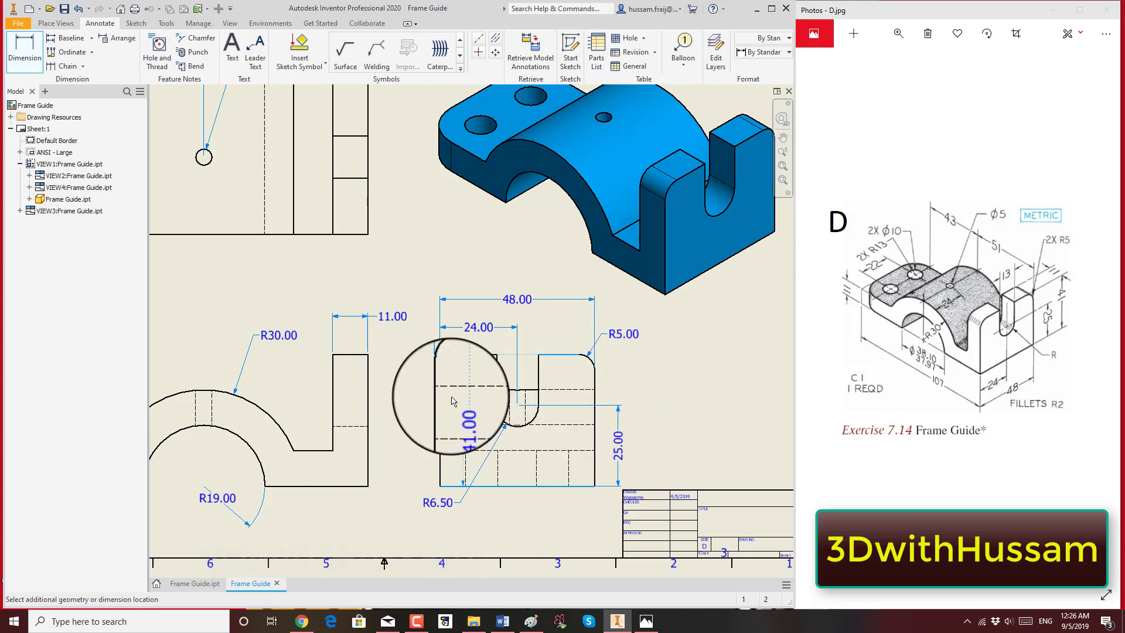
click(640, 384)
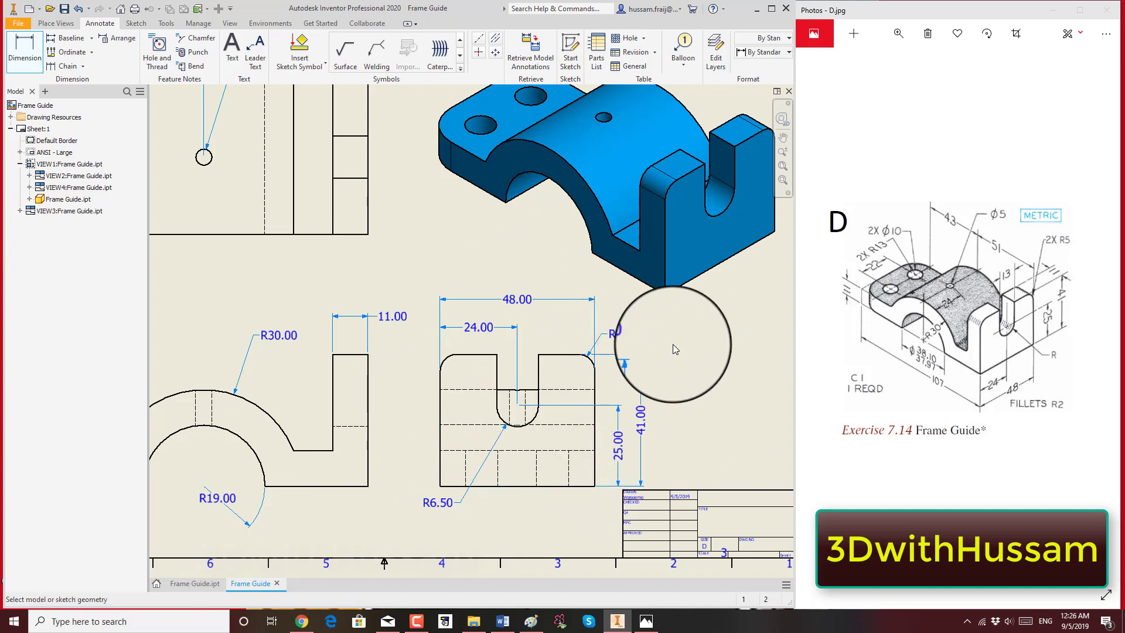
key(Escape)
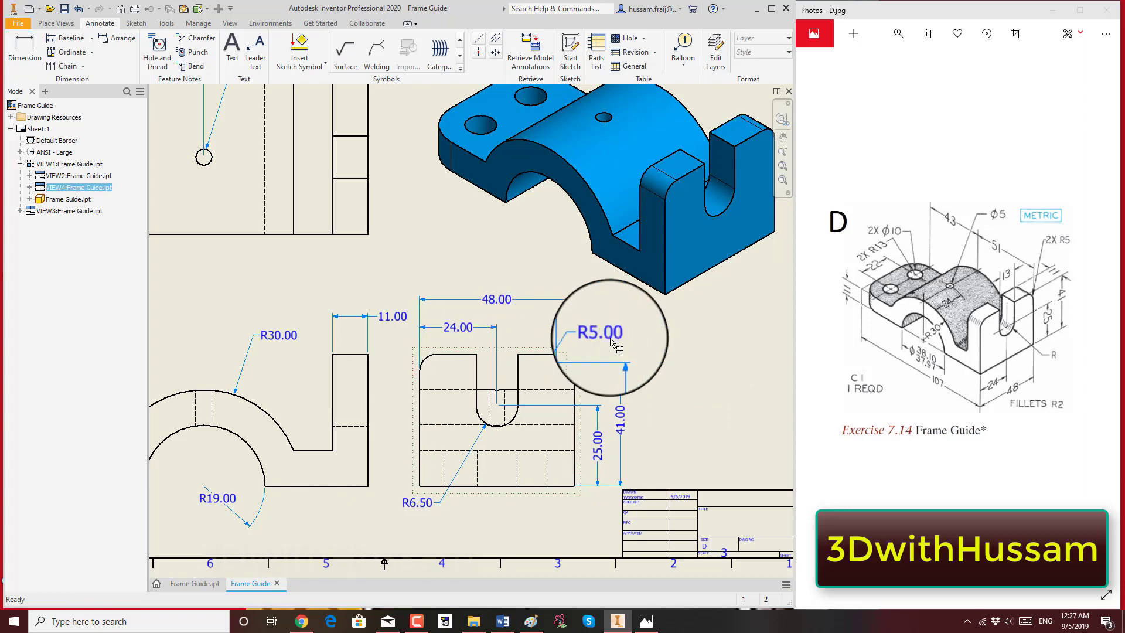
Step: Add the 107.00 overall length dimension below the front view
key(Home)
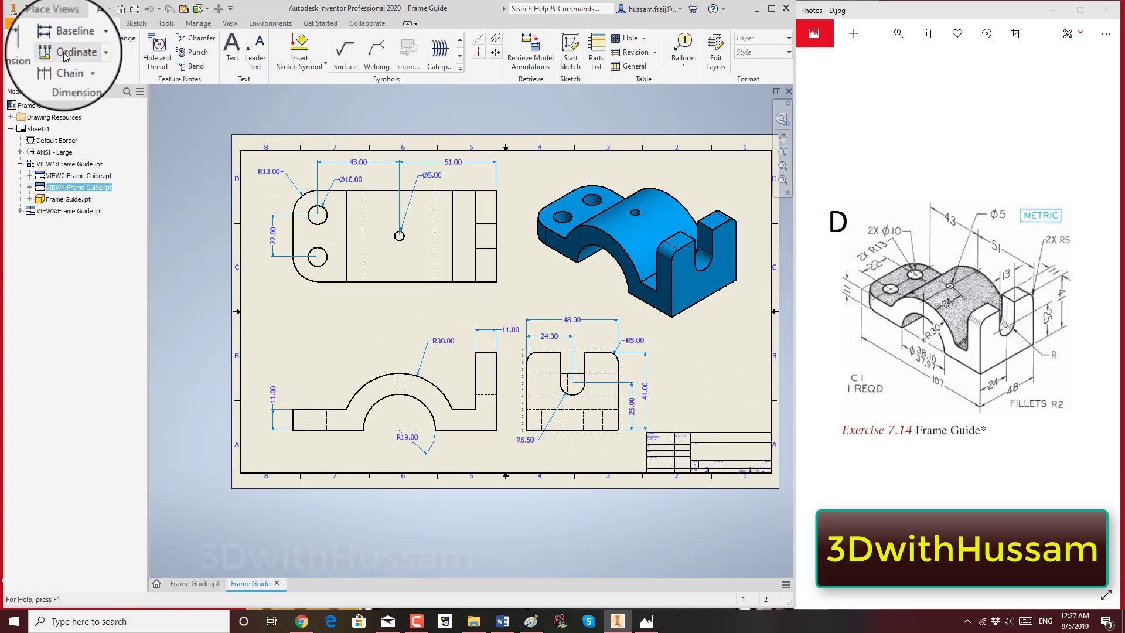
click(25, 47)
click(497, 413)
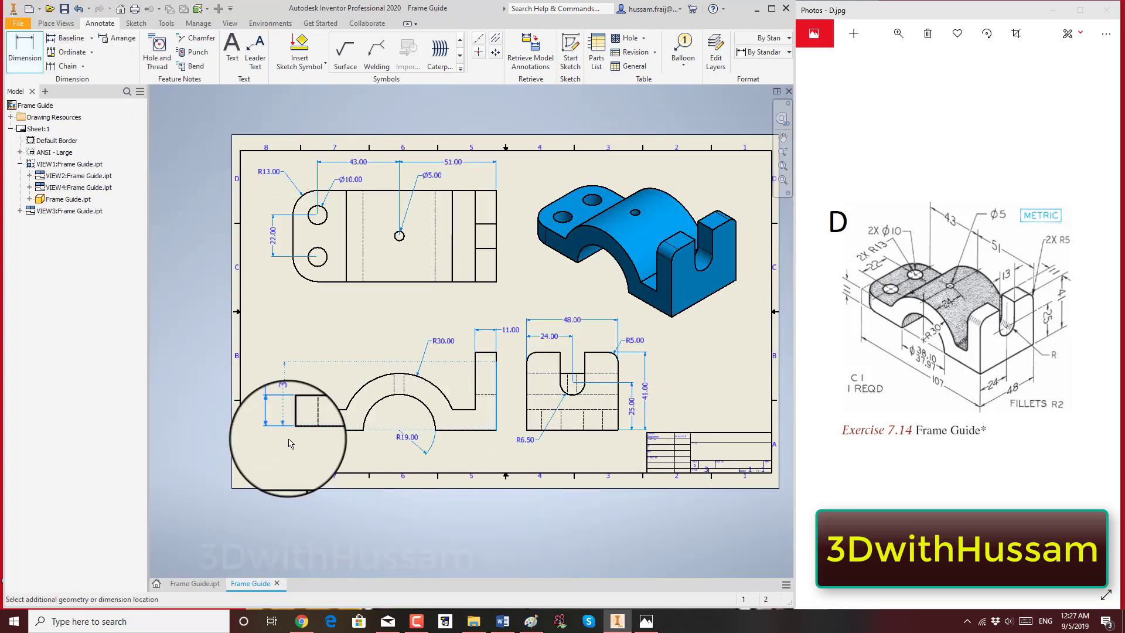
click(293, 428)
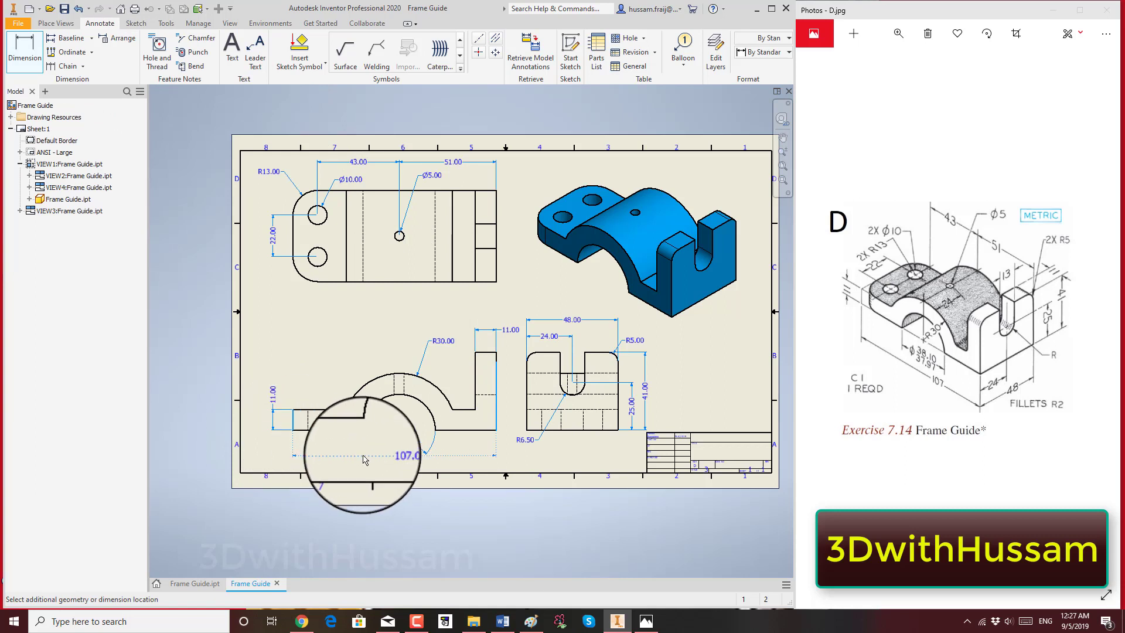
click(375, 452)
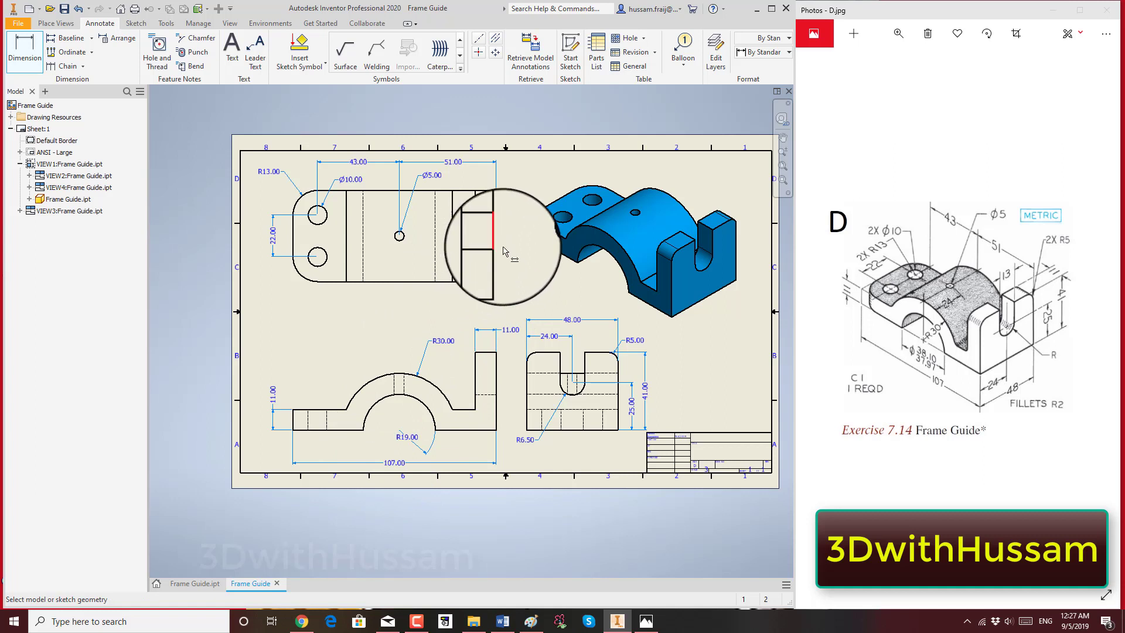
Step: Start a dimension on a top view edge and change its dimensioning options
click(483, 196)
right_click(516, 202)
click(550, 283)
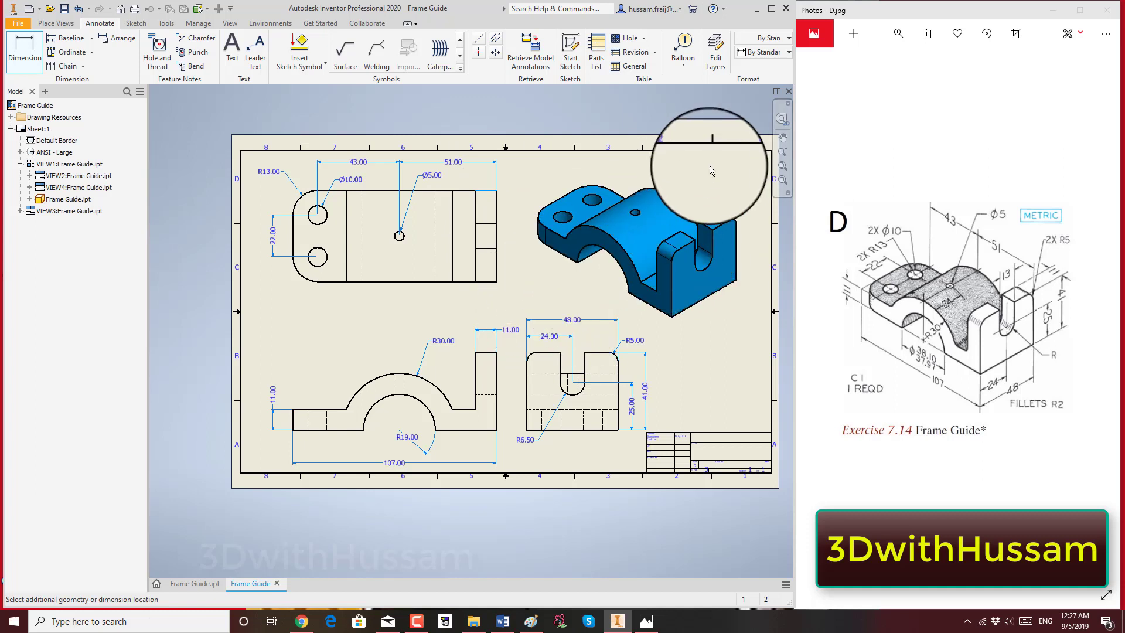
middle_drag(700, 76, 679, 90)
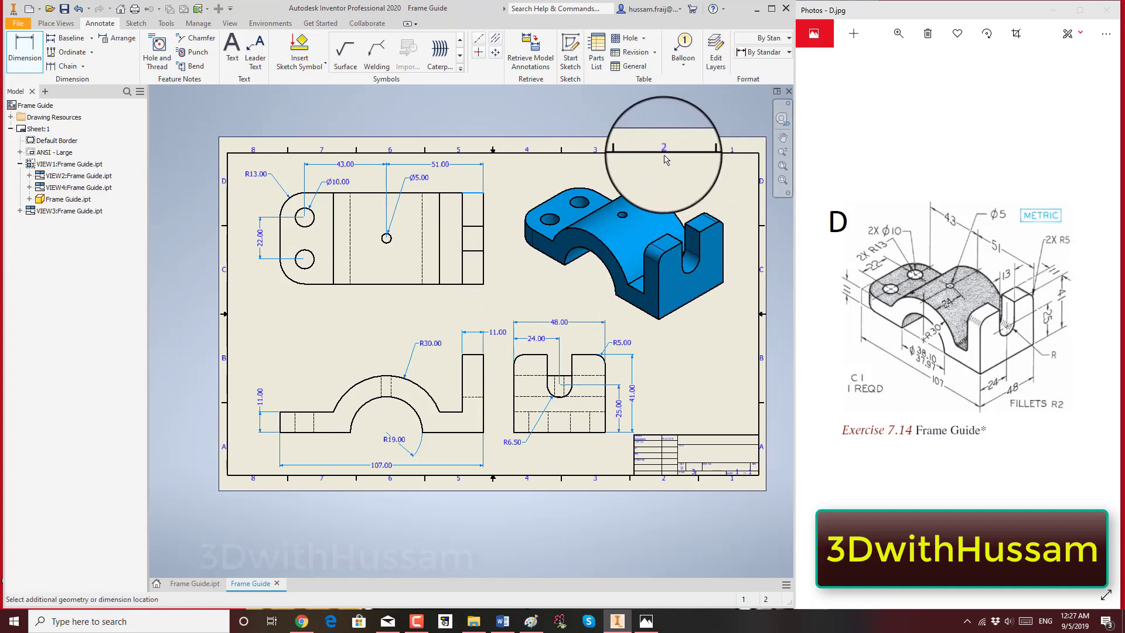